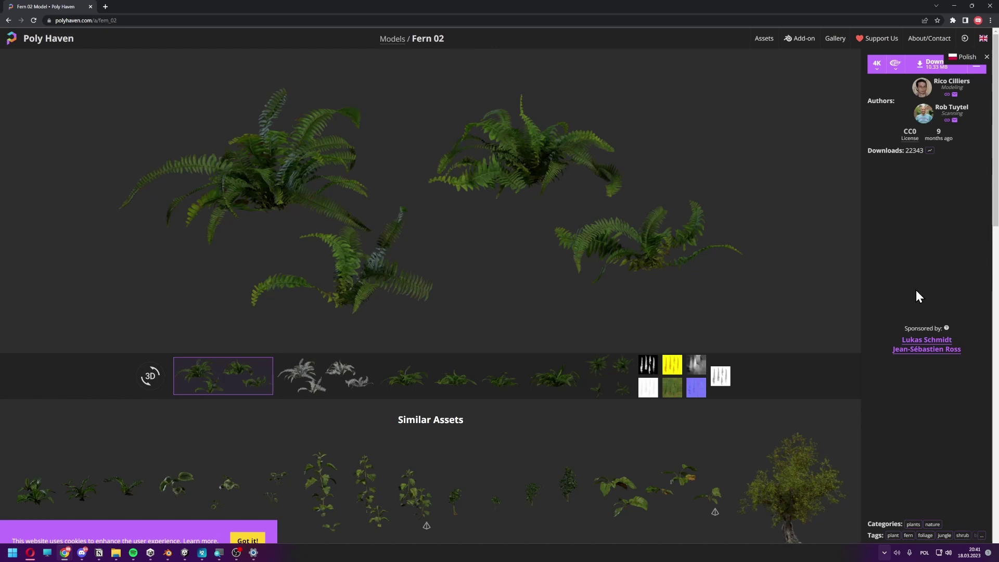
Browse the fern's Poly Haven page and check the offered download formats
left_click(120, 20)
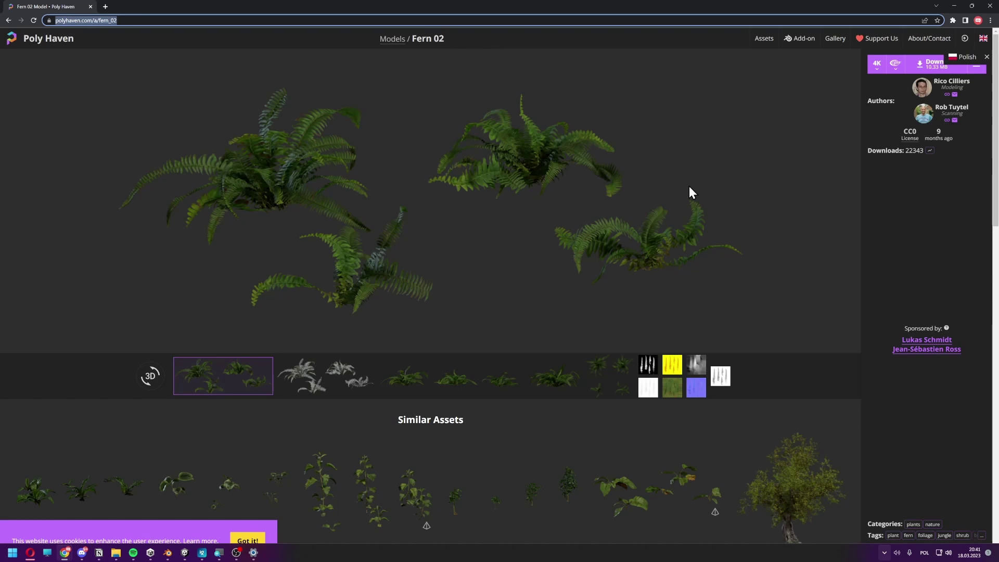
scroll(689, 187, "down", 2)
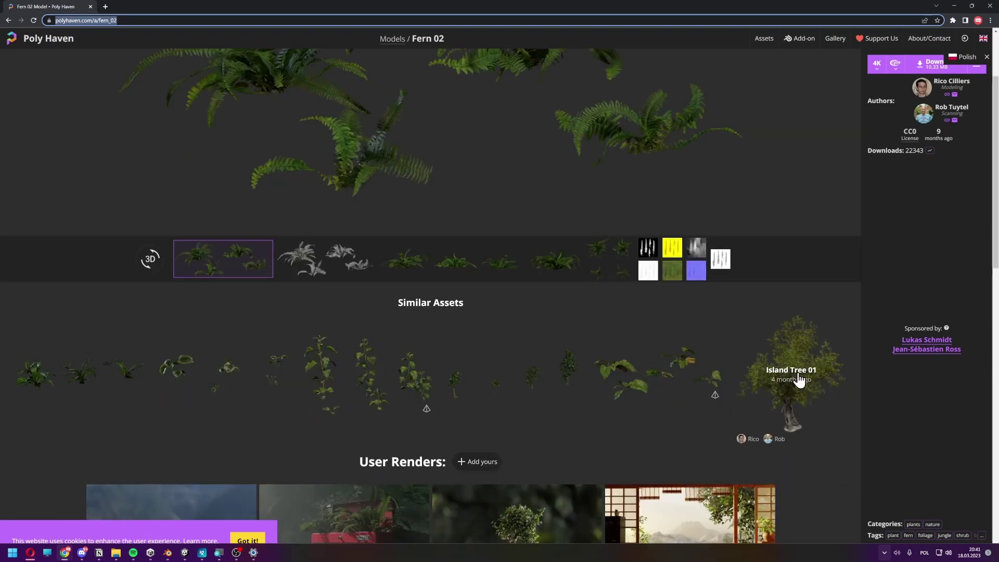
scroll(783, 403, "up", 1)
scroll(783, 403, "up", 1)
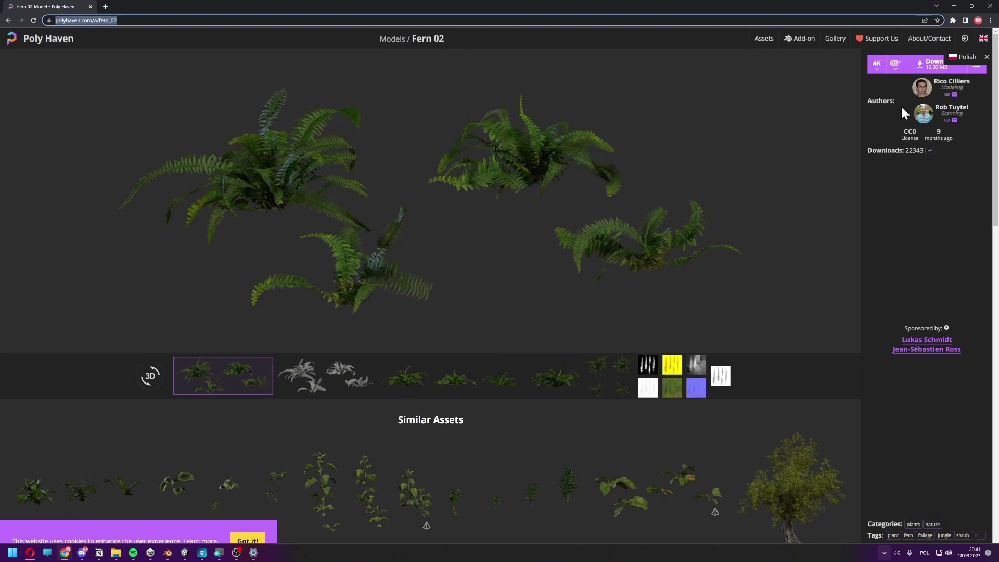
left_click(895, 63)
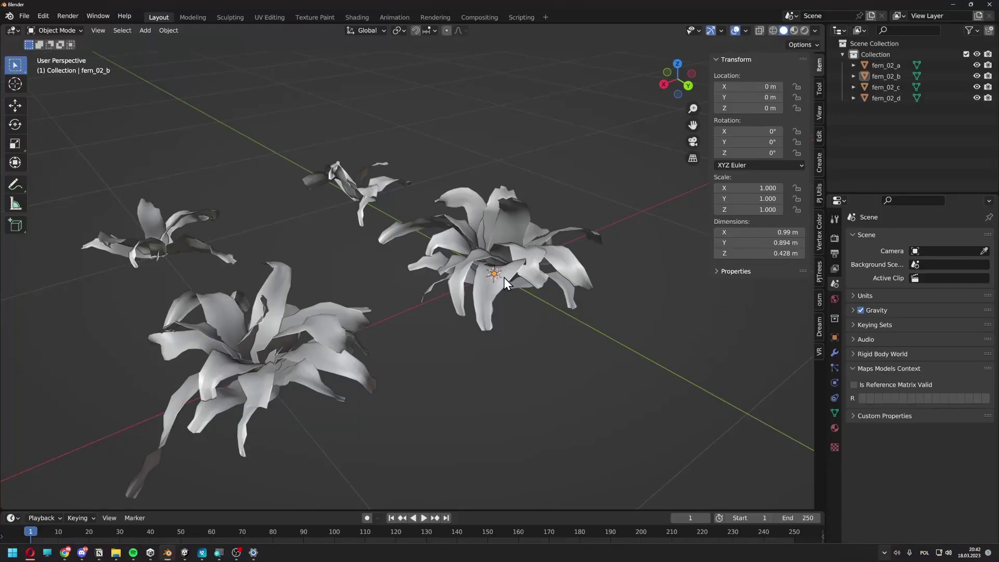
Select the lower-left fern_02_c and apply its rotation so it reads 0°
left_click(482, 247)
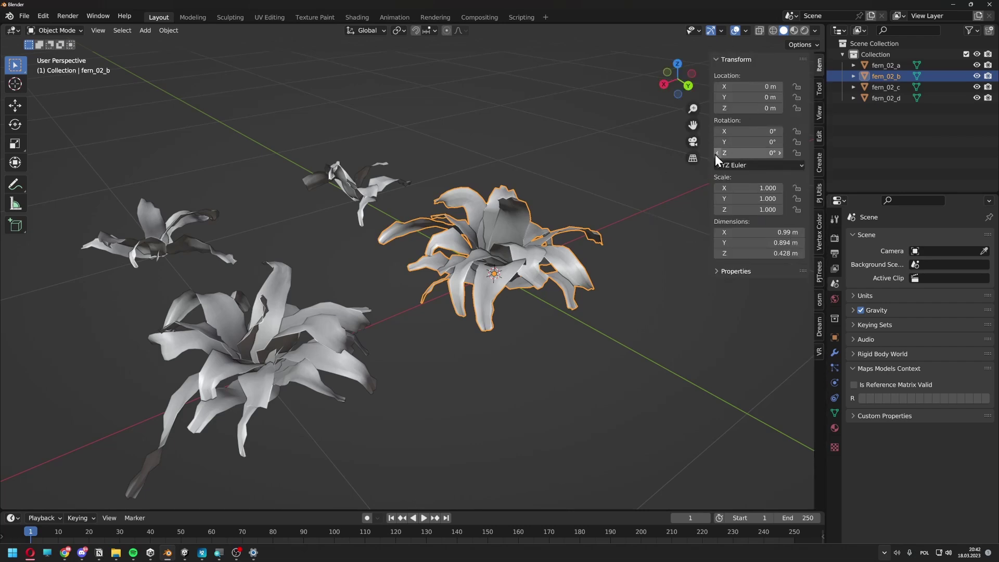
left_click(336, 334)
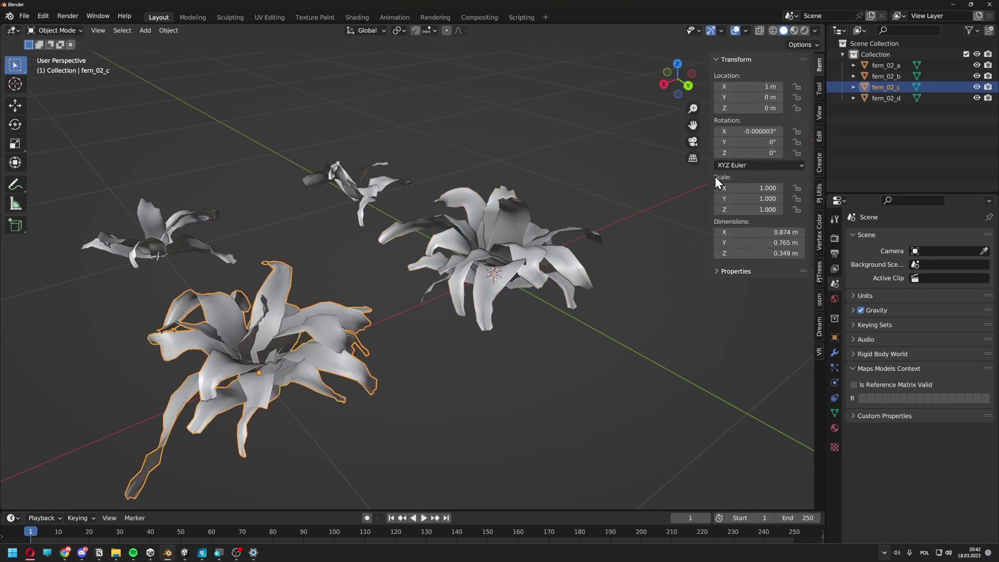
key("ctrl+a")
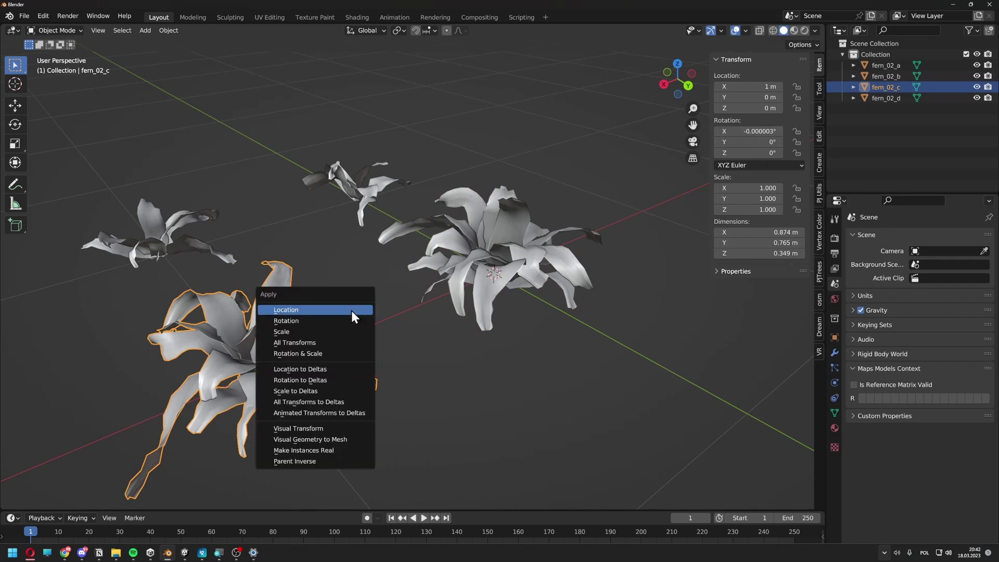
left_click(273, 312)
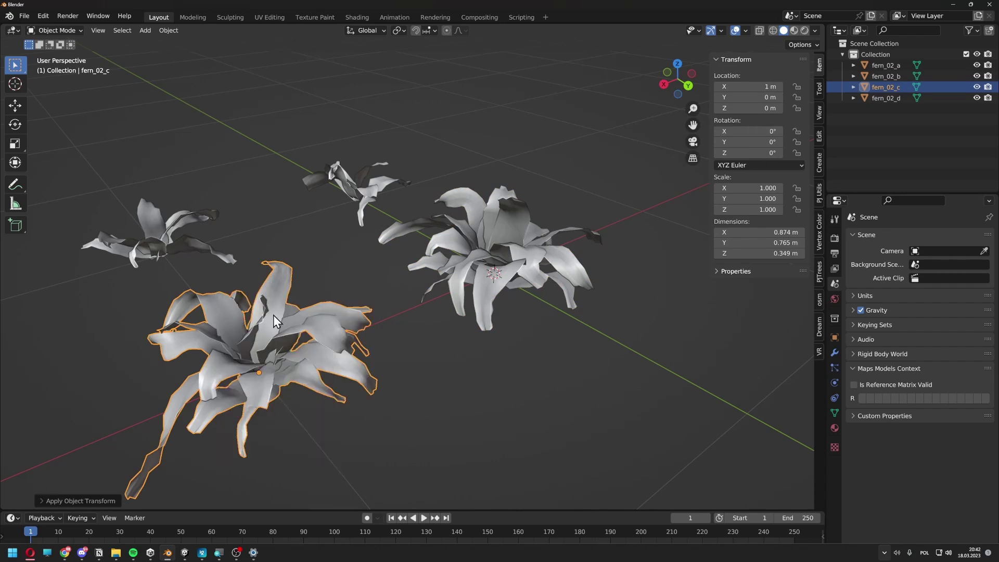
key("ctrl+a")
left_click(241, 328)
Begin an FBX export of the selected fern via File > Export > FBX
left_click(25, 16)
mouse_move(53, 173)
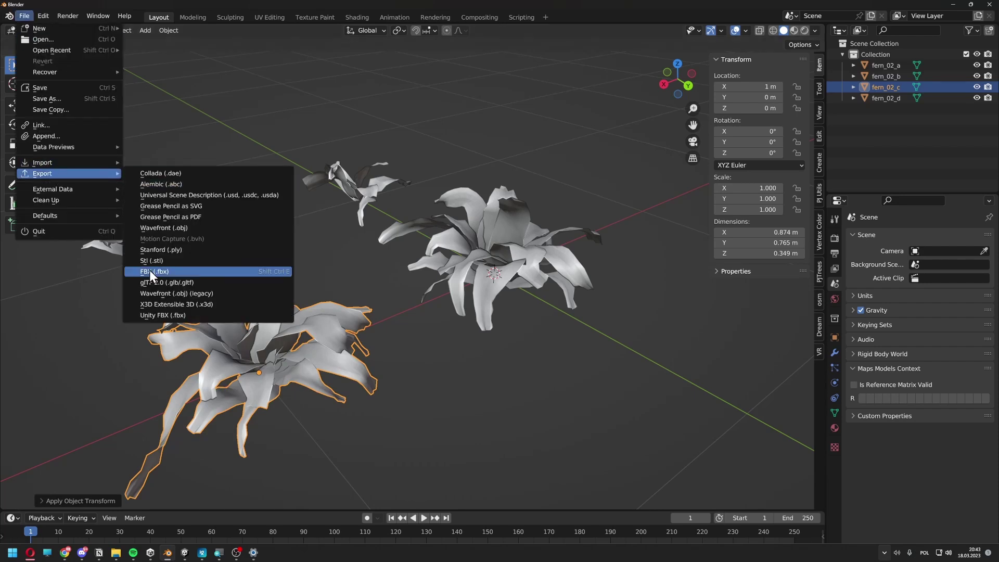
left_click(180, 272)
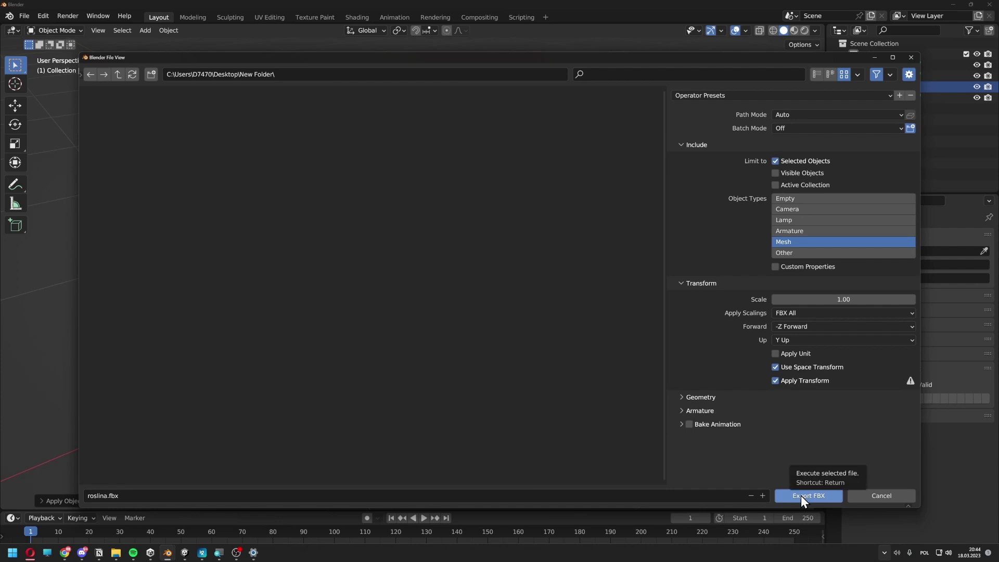
Export roslina.fbx, import it into Unity's Assets and drop the fern into the scene
left_click(800, 495)
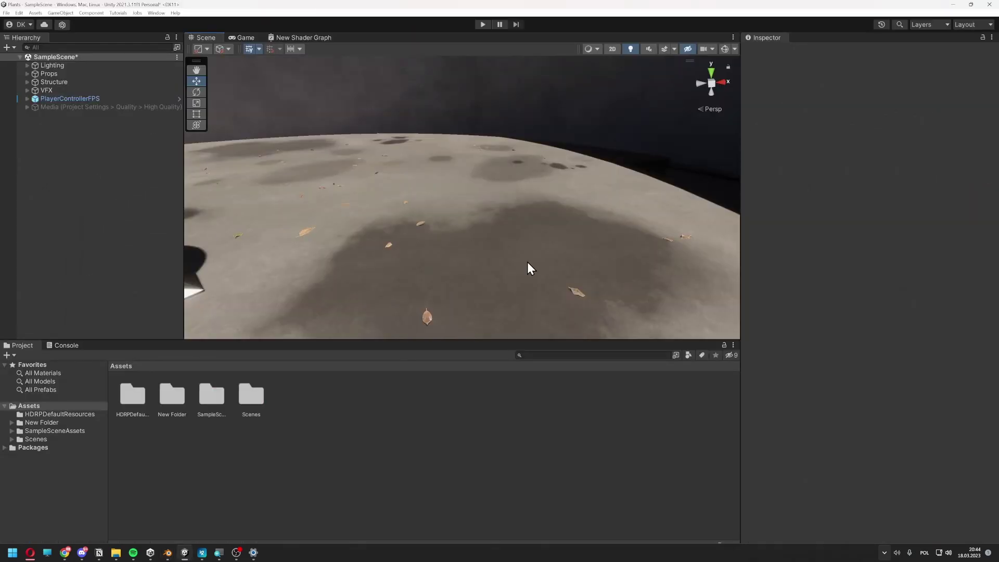
key("alt+Tab")
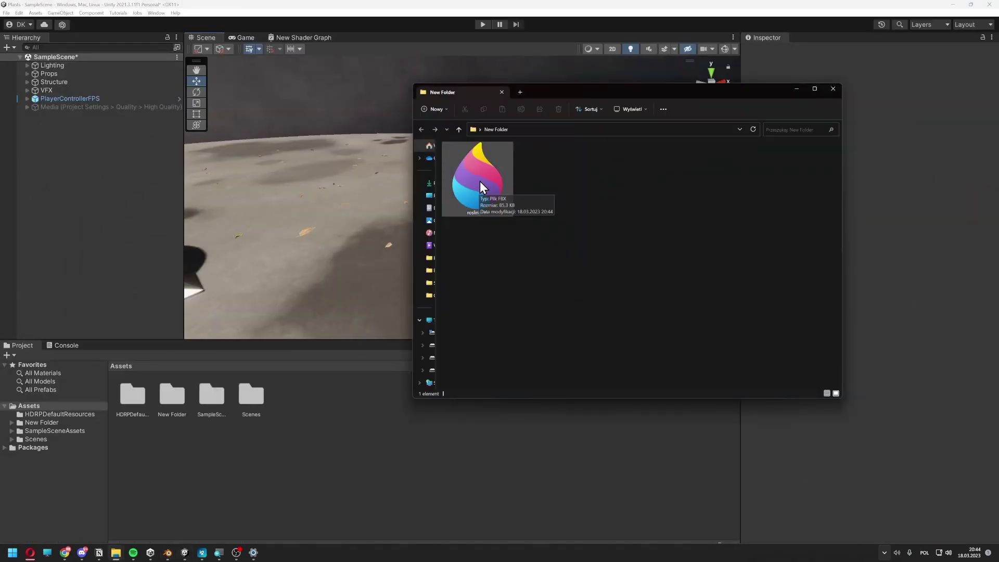
left_click_drag(481, 190, 320, 445)
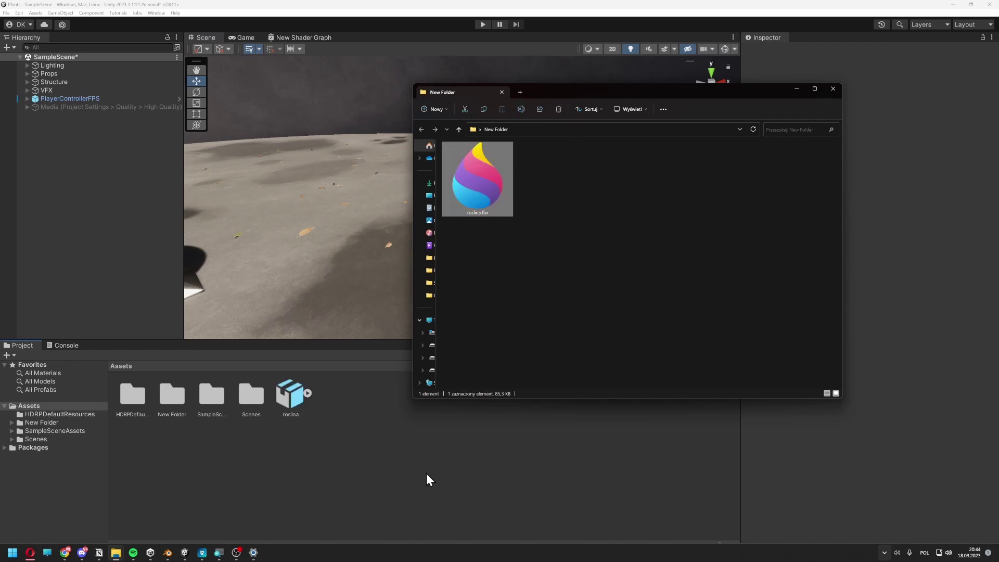
left_click(291, 409)
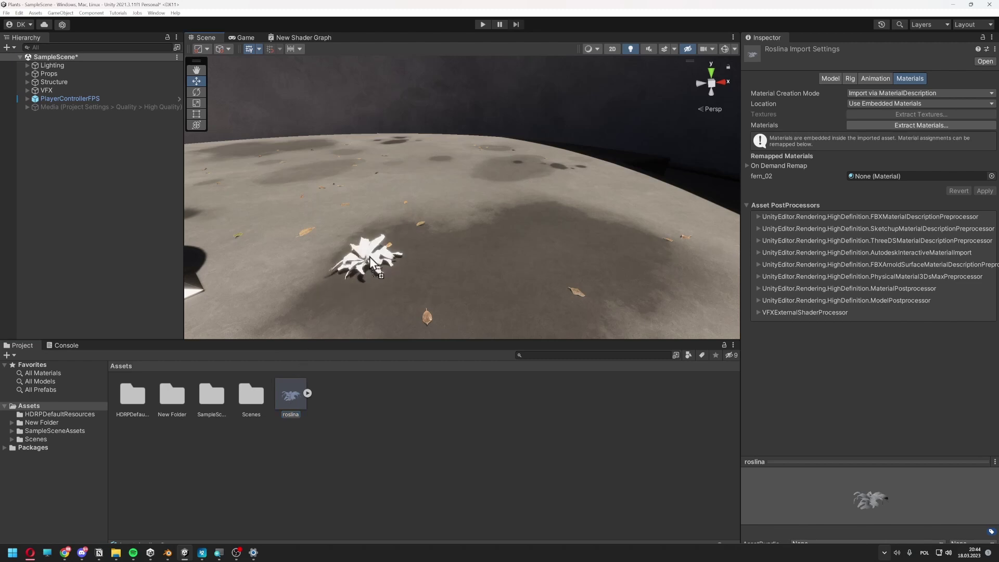
left_click_drag(289, 403, 369, 250)
mouse_move(466, 243)
right_mouse_down()
mouse_move(418, 277)
mouse_move(427, 282)
right_mouse_up()
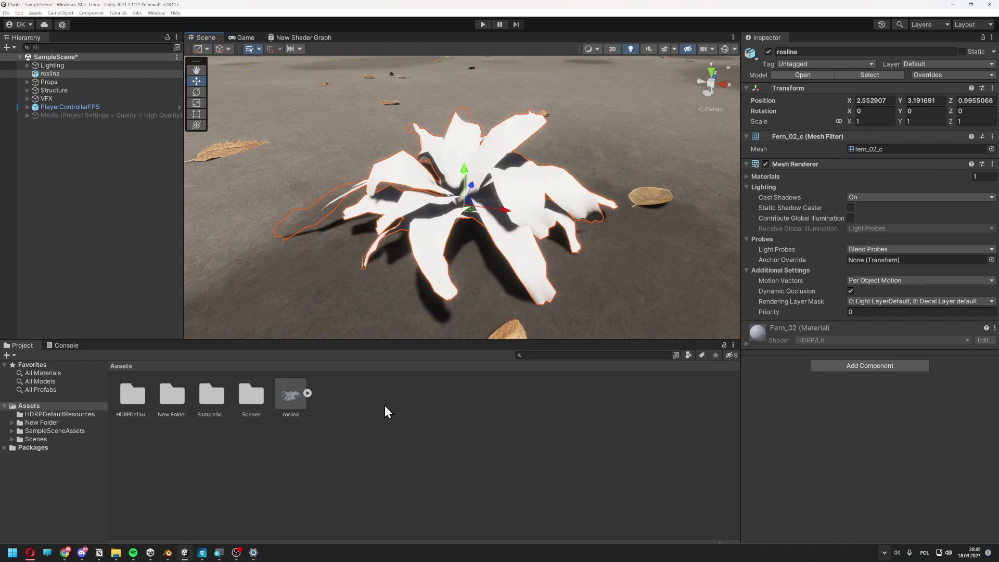
Create an HDRP Lit Shader Graph named ShaderRosliny in Assets and open it
right_click(391, 417)
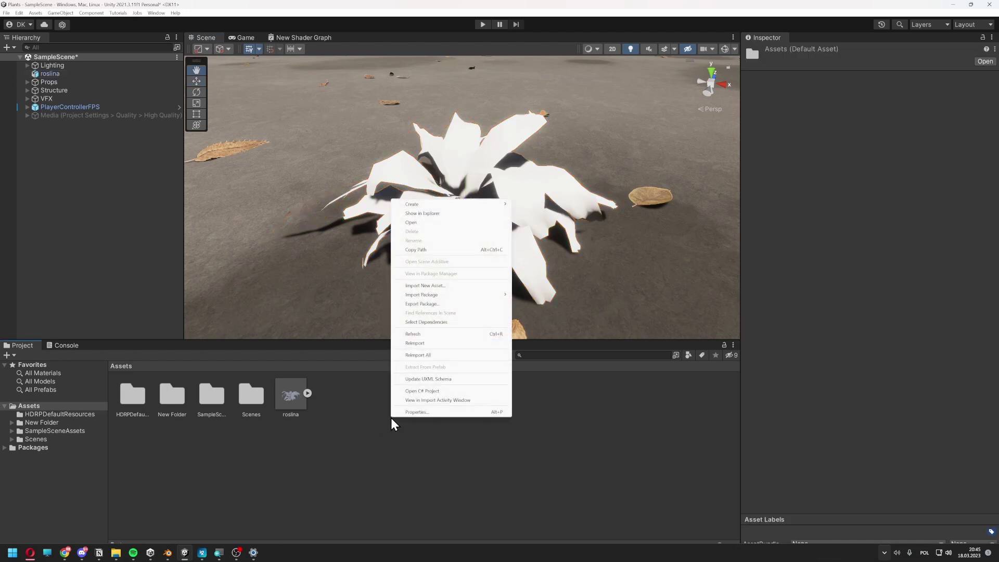
mouse_move(435, 206)
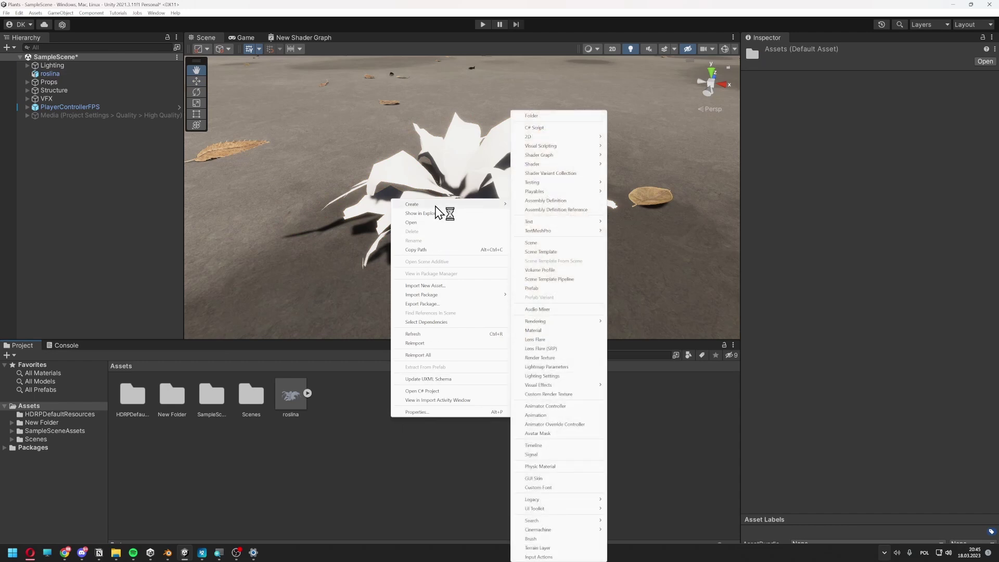
mouse_move(566, 159)
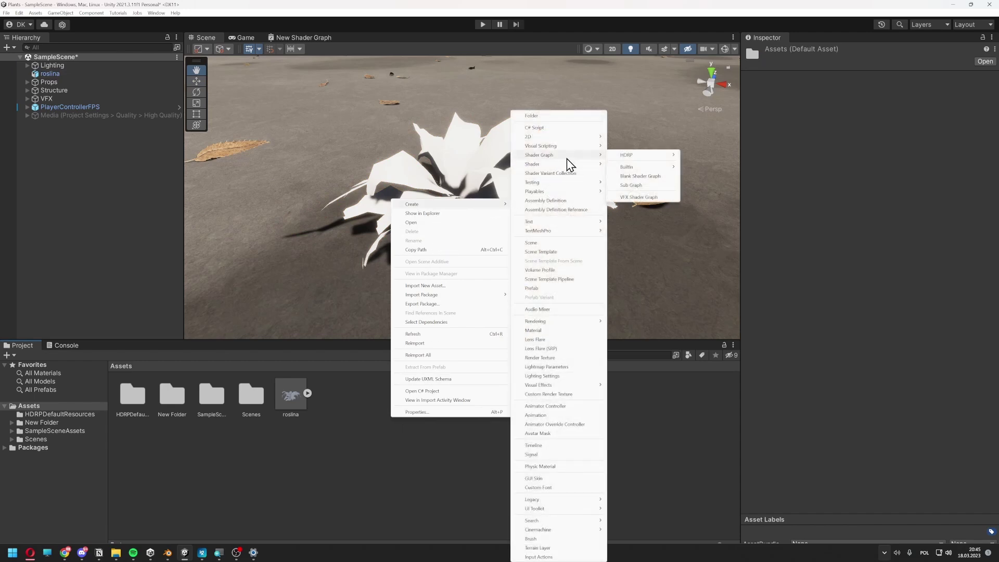
mouse_move(626, 155)
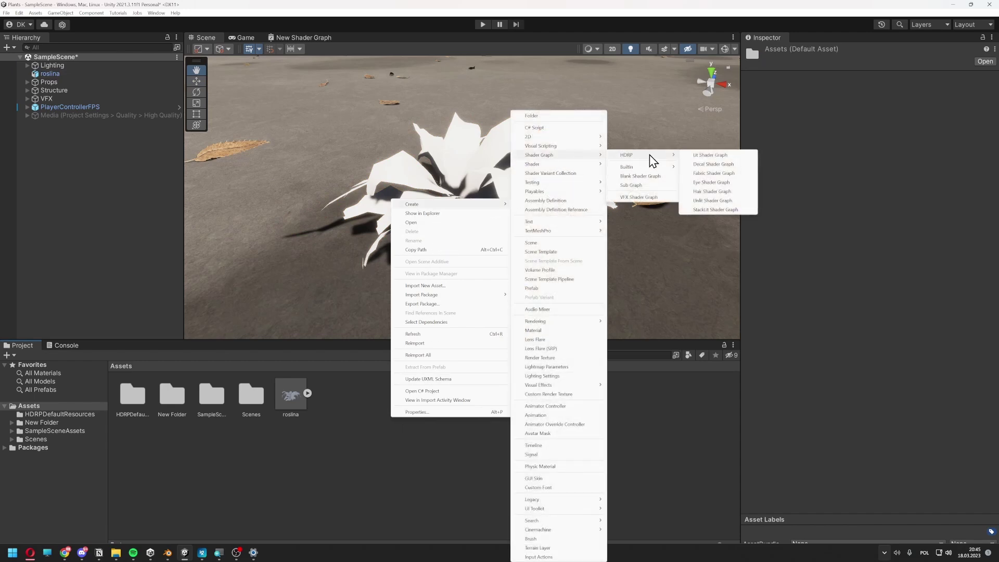
left_click(728, 159)
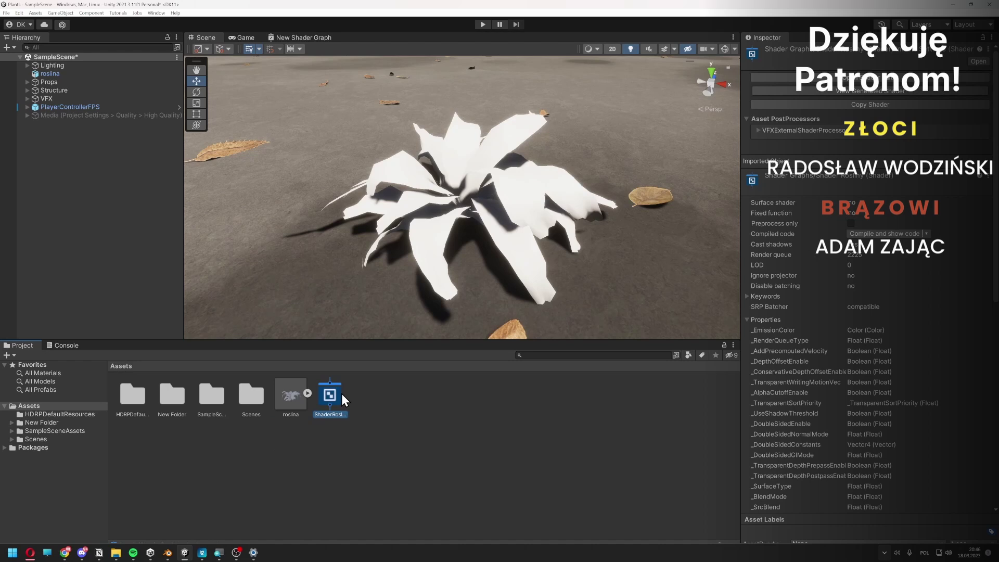
double_click(342, 393)
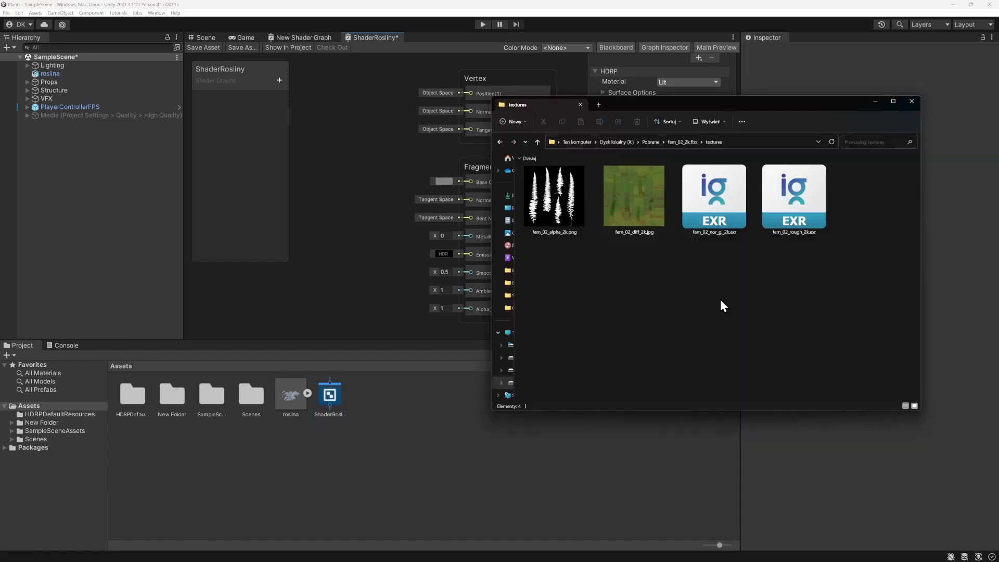
Import the fern_02 alpha, diffuse, normal and rough textures into Unity's Assets
left_click(566, 215)
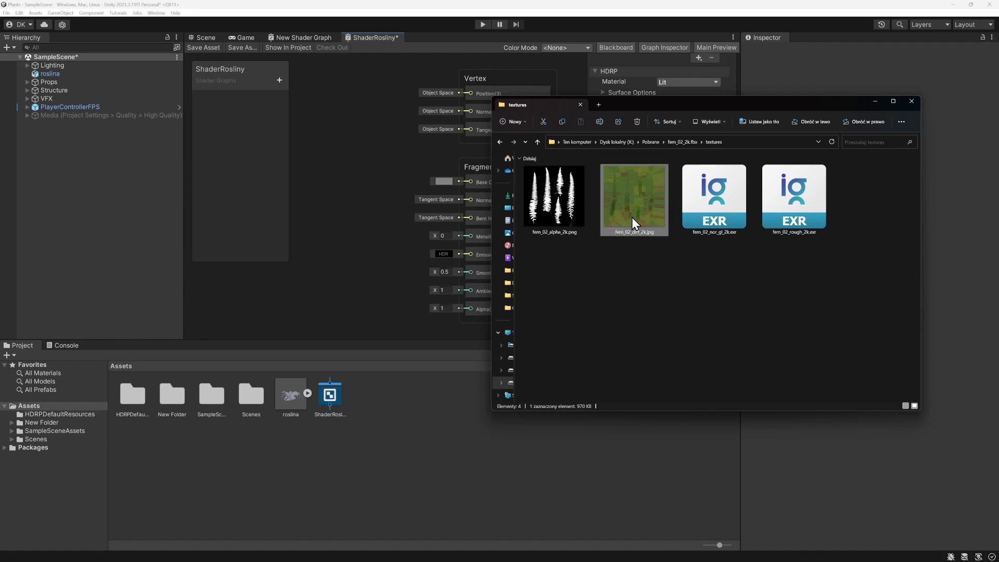
left_click(725, 213)
left_click(792, 230)
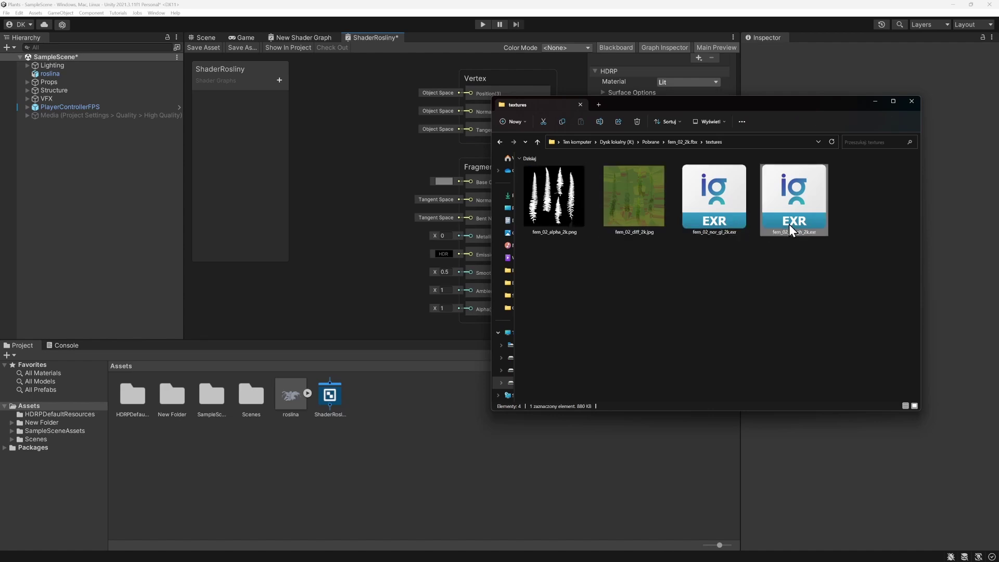
mouse_move(862, 295)
left_mouse_down()
mouse_move(552, 172)
mouse_move(406, 454)
left_mouse_up()
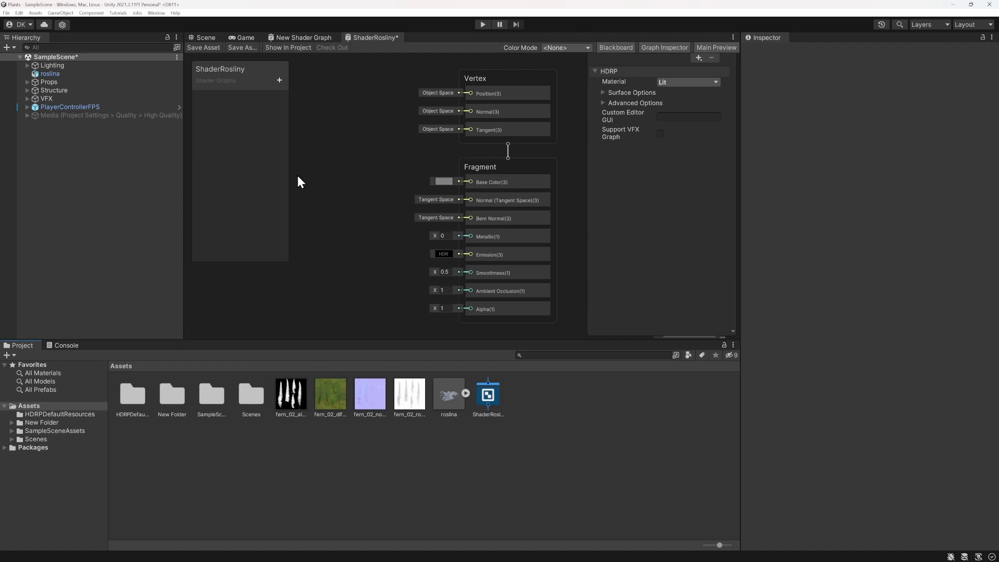
Add the four fern textures to ShaderRosliny as sampler nodes and arrange them
left_click_drag(285, 401, 315, 301)
left_click_drag(321, 116, 322, 115)
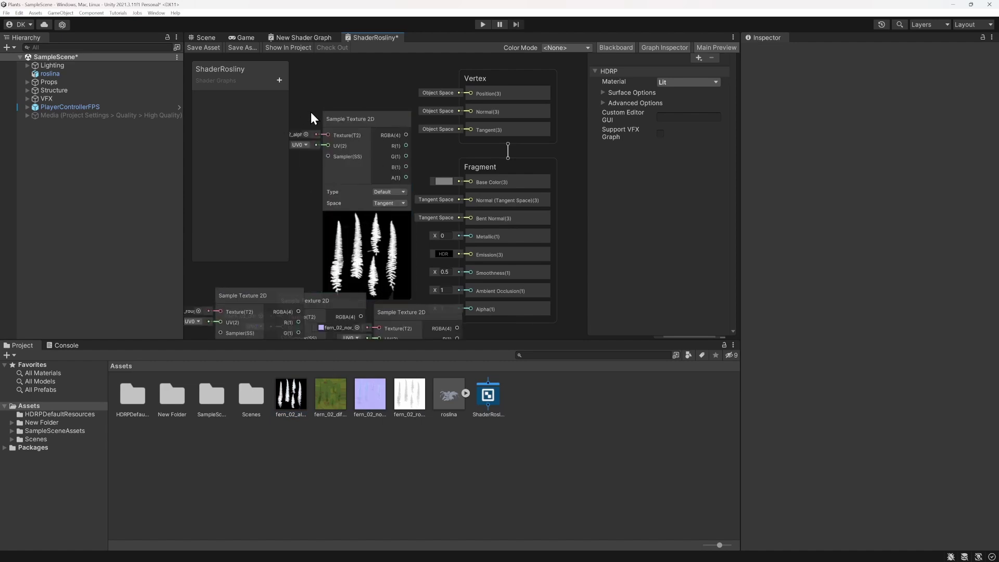
key("shift+space")
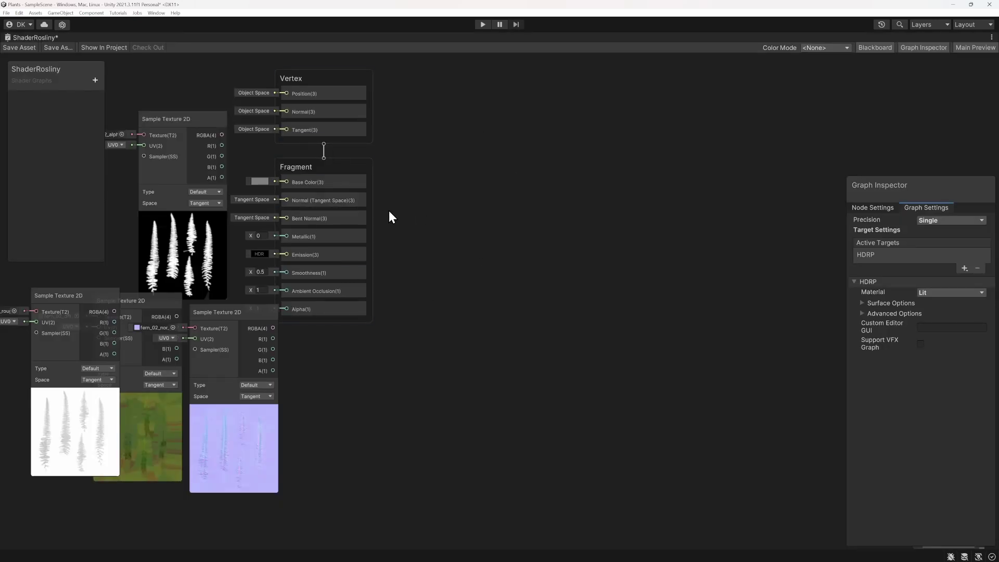
middle_click_drag(389, 210, 651, 251)
left_click_drag(319, 463, 235, 206)
left_click_drag(383, 451, 342, 197)
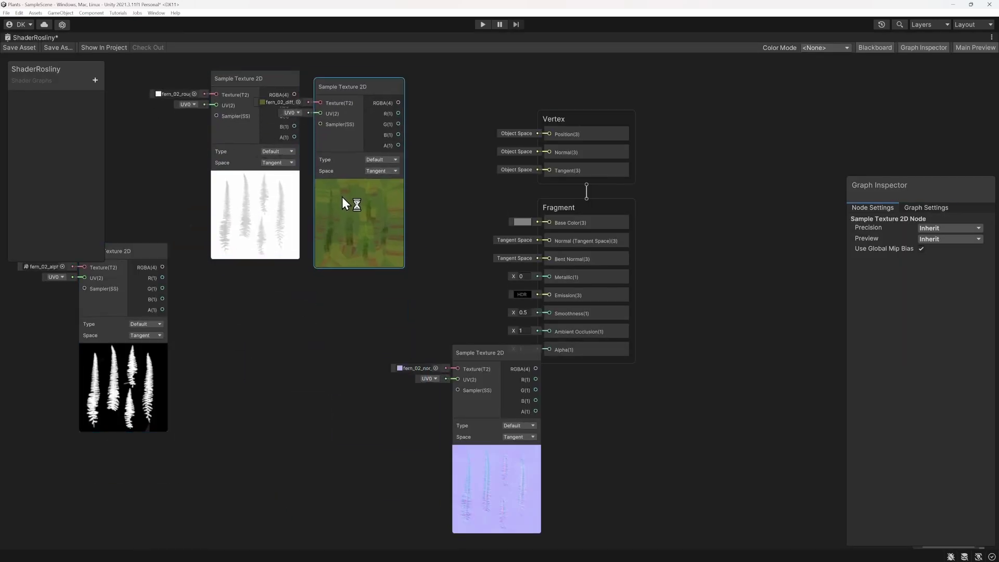
left_click_drag(461, 467, 256, 477)
scroll(554, 214, "up", 3)
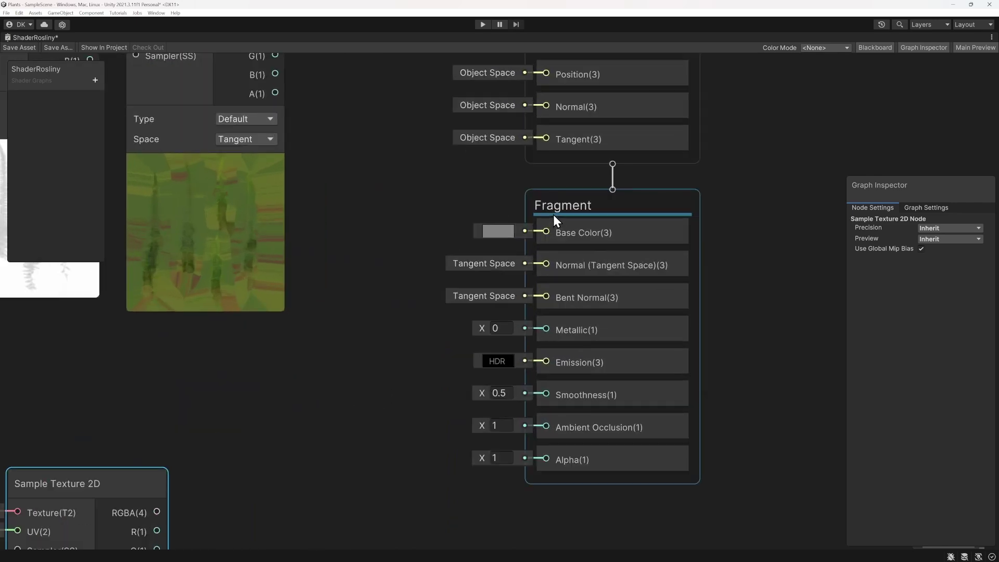
scroll(598, 282, "up", 1)
scroll(534, 271, "down", 2)
scroll(534, 270, "down", 2)
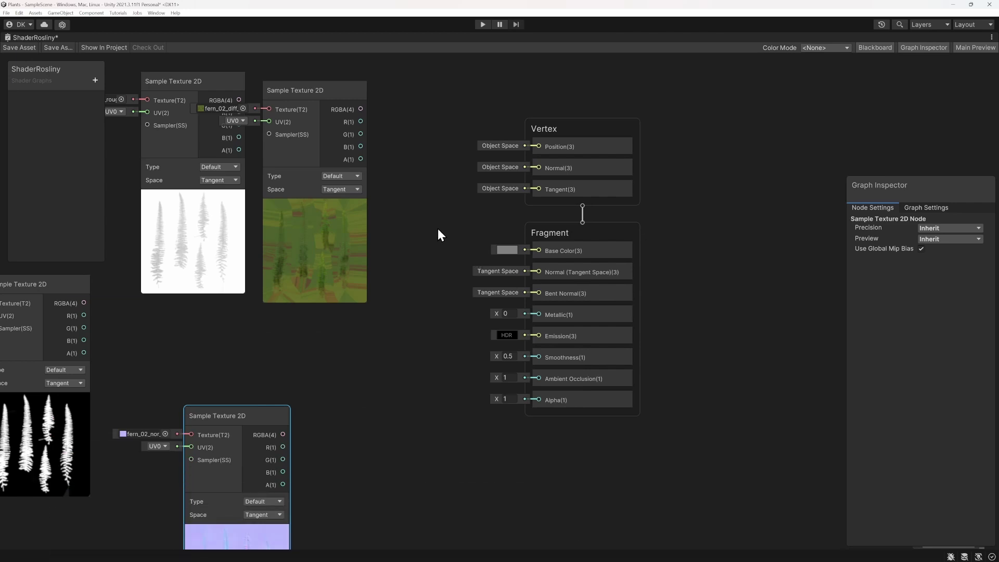
Connect the fern_02_diff RGBA(4) output to Base Color and save the graph
left_click_drag(359, 126, 532, 266)
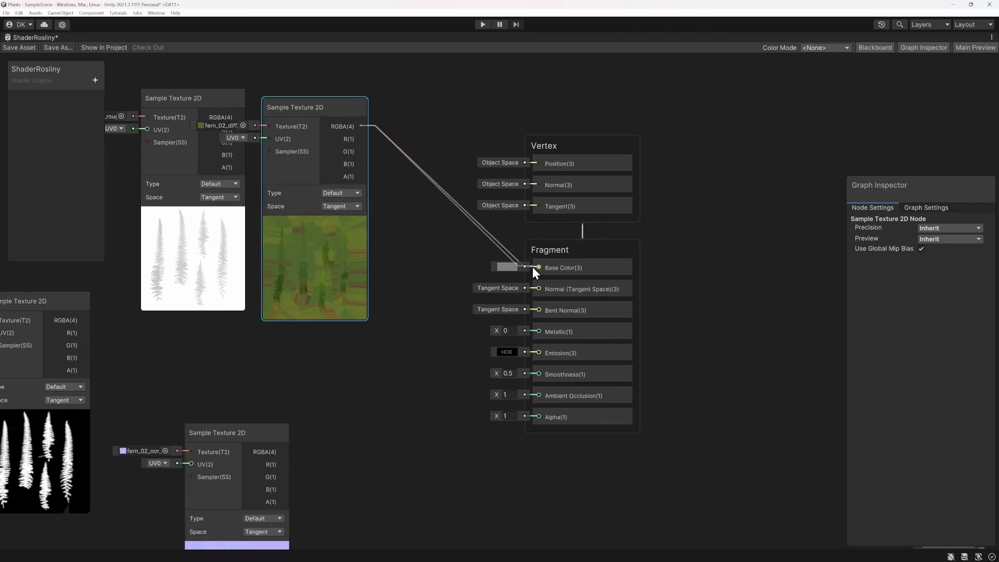
left_click_drag(312, 252, 398, 364)
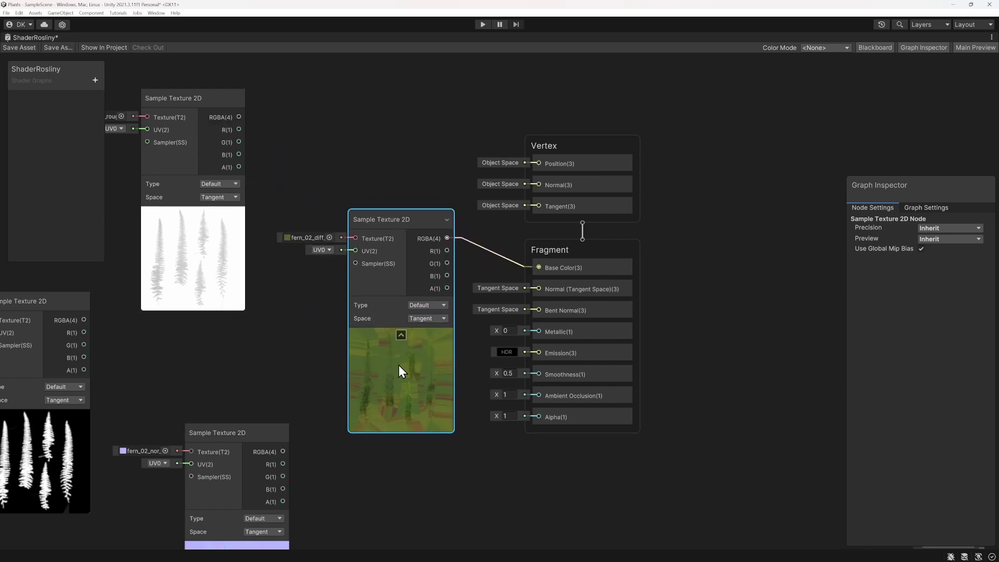
left_click(30, 49)
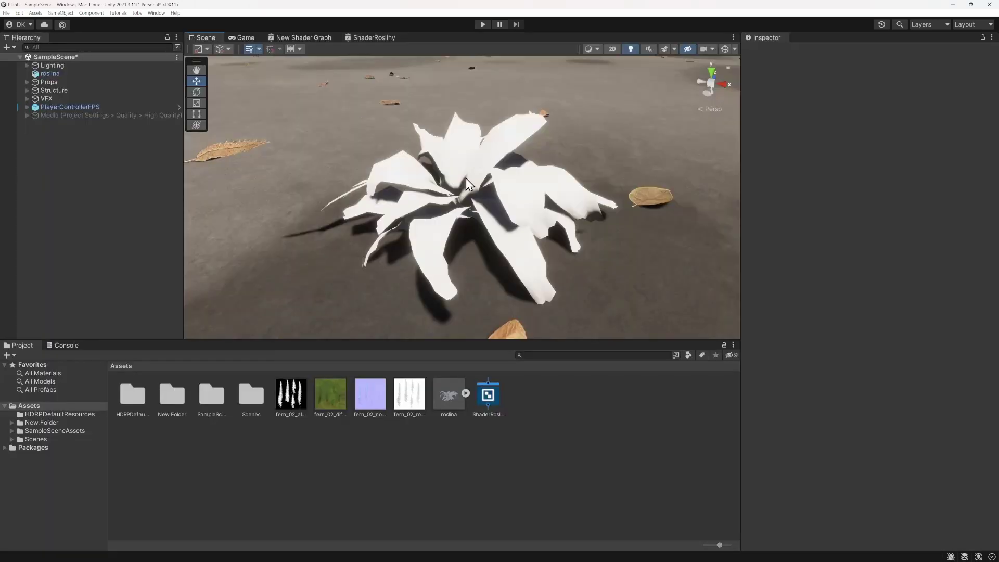
left_click_drag(466, 178, 489, 194, "alt")
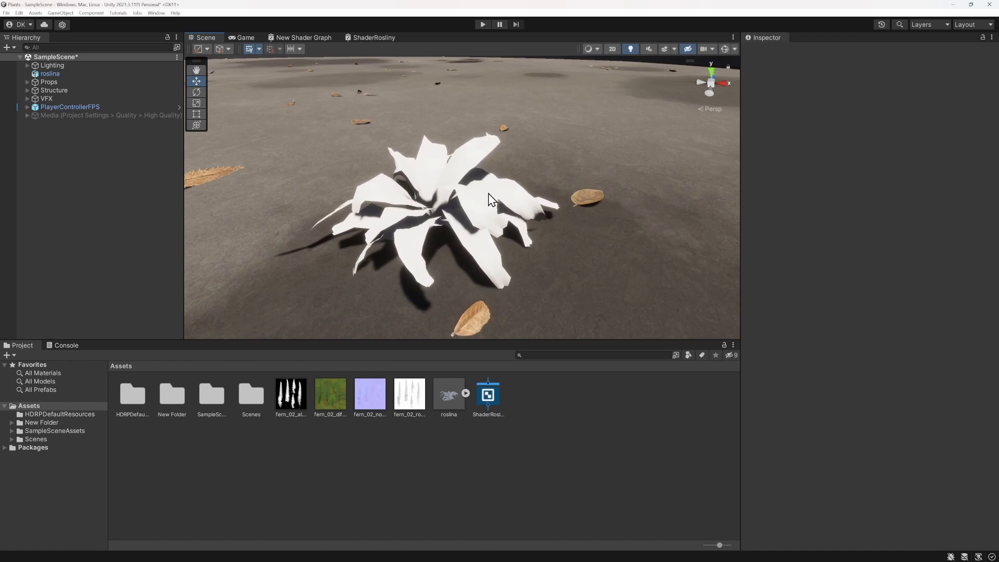
Create RoslinaMaterial from ShaderRosliny and apply it to the fern in the Scene view
right_click(487, 397)
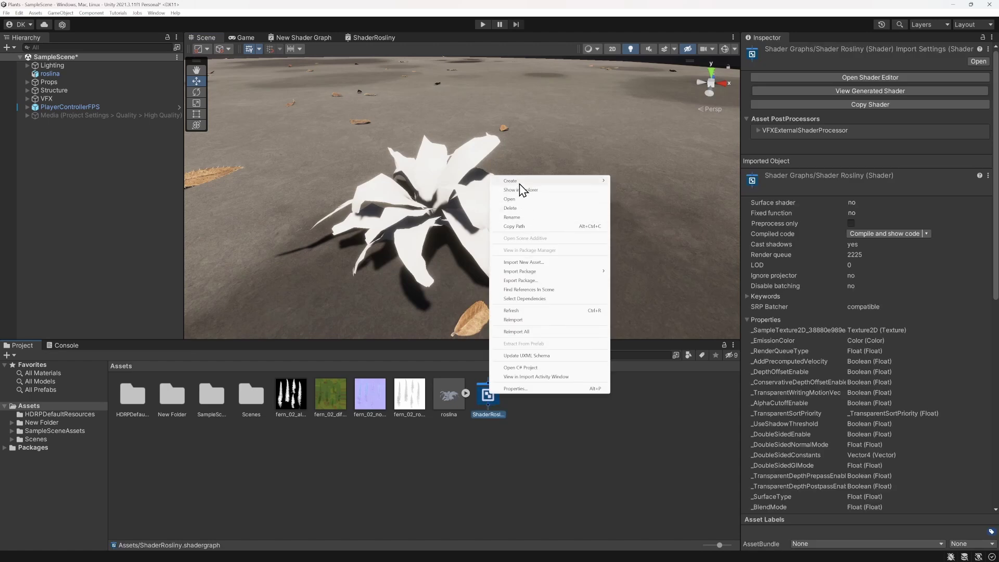
mouse_move(520, 183)
left_click(638, 331)
type("RoslinaMaterial")
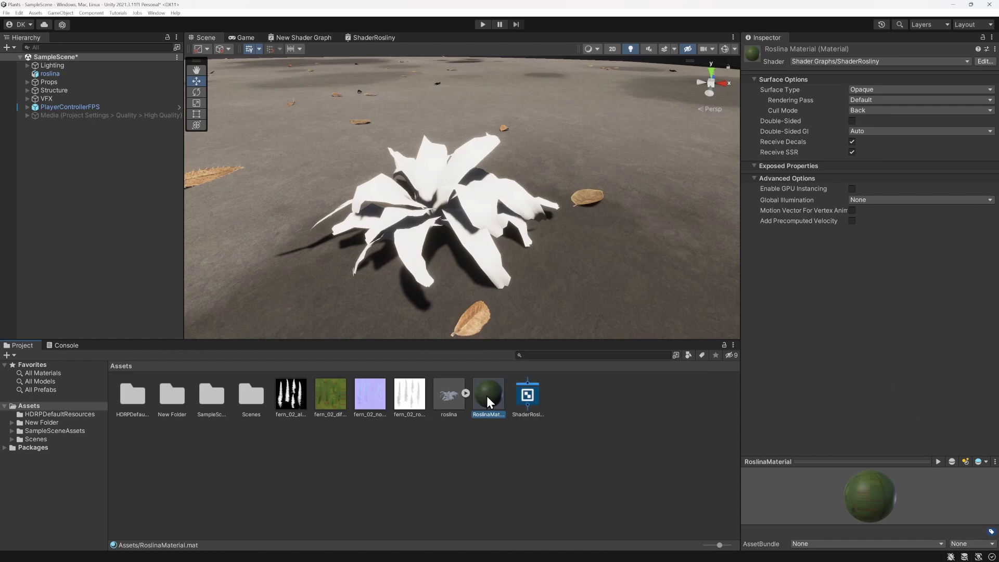
left_click_drag(486, 395, 470, 192)
scroll(507, 228, "up", 3)
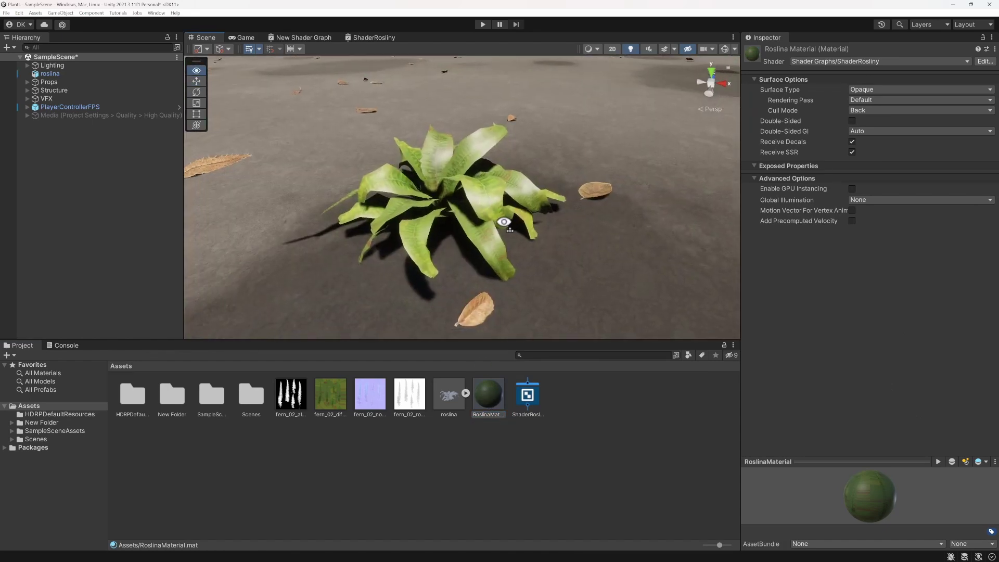
left_click_drag(515, 219, 468, 282, "alt")
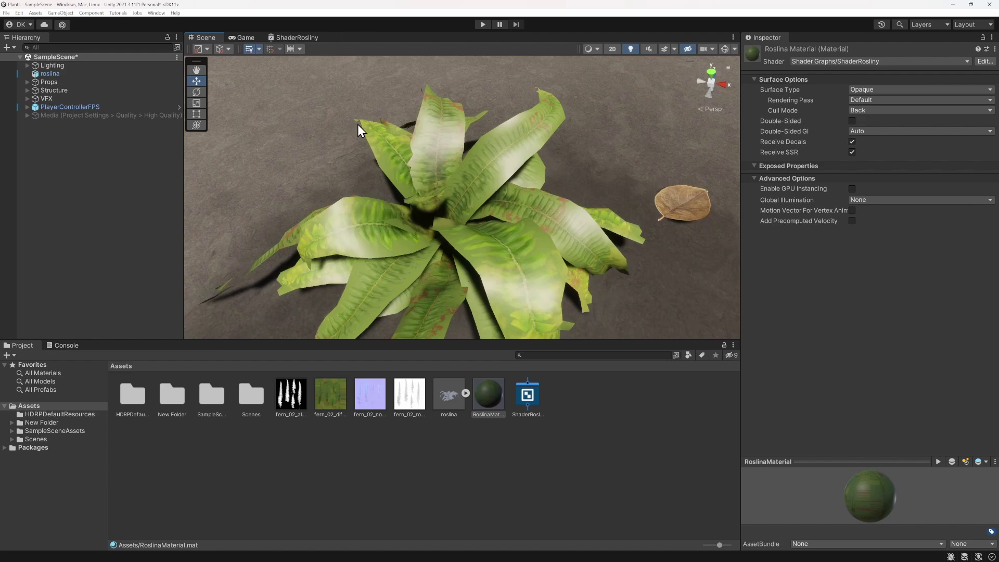
Wire the fern_02_nor normal map into the Fragment's Normal (Tangent Space) input
double_click(305, 37)
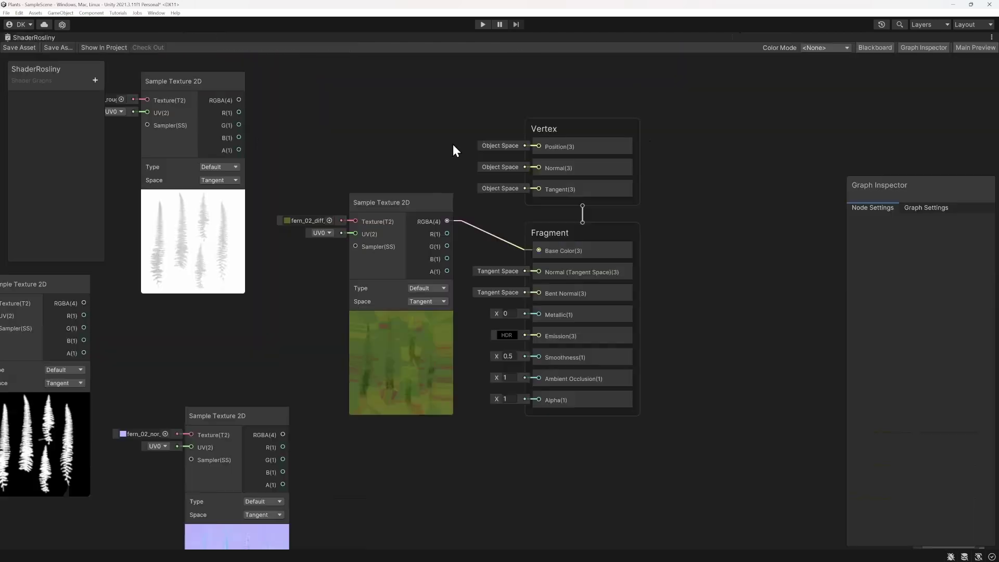
left_click(389, 354)
left_click_drag(388, 351, 351, 332)
middle_click_drag(419, 372, 463, 222)
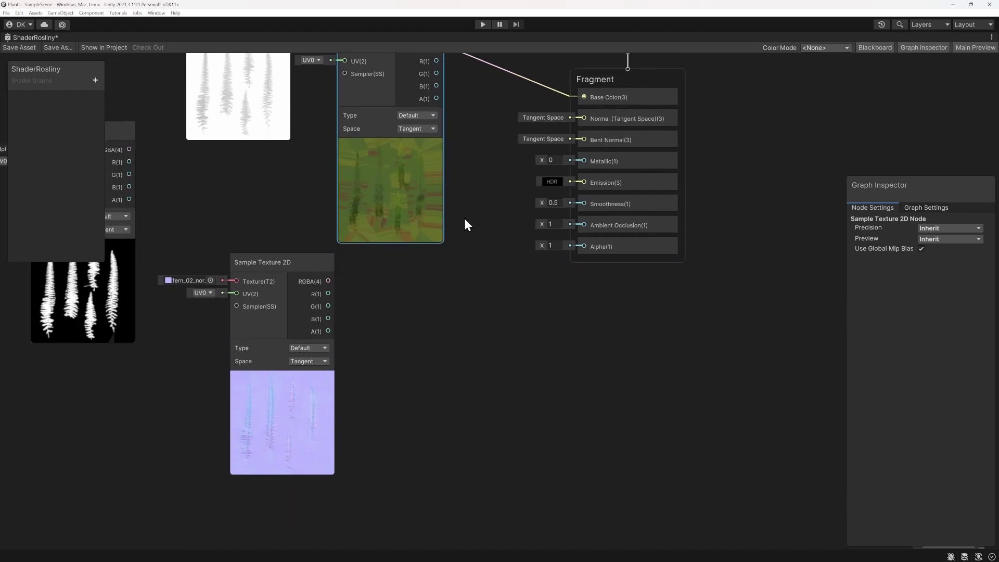
left_click_drag(271, 263, 378, 267)
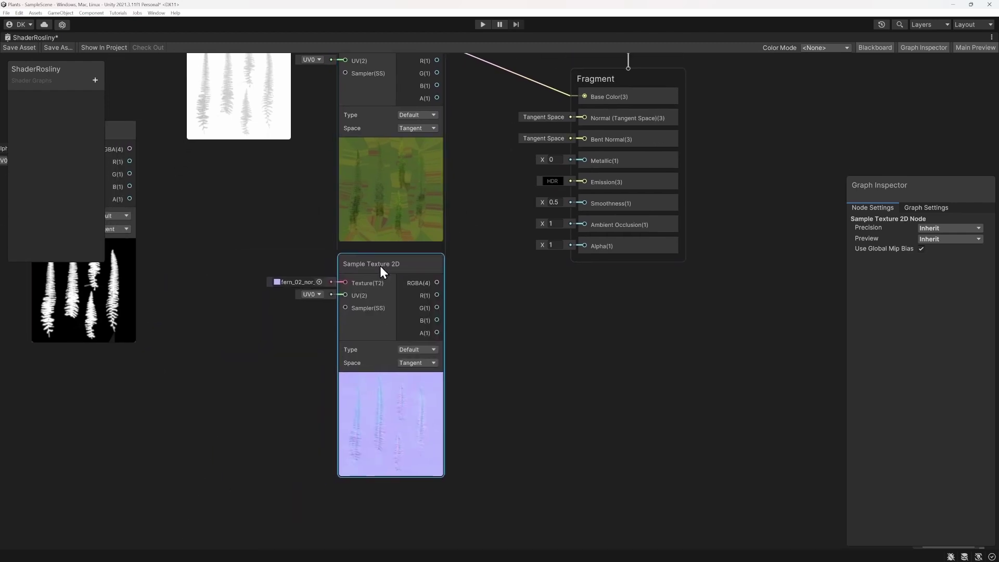
mouse_move(491, 344)
middle_mouse_down()
mouse_move(481, 306)
mouse_move(403, 369)
middle_mouse_up()
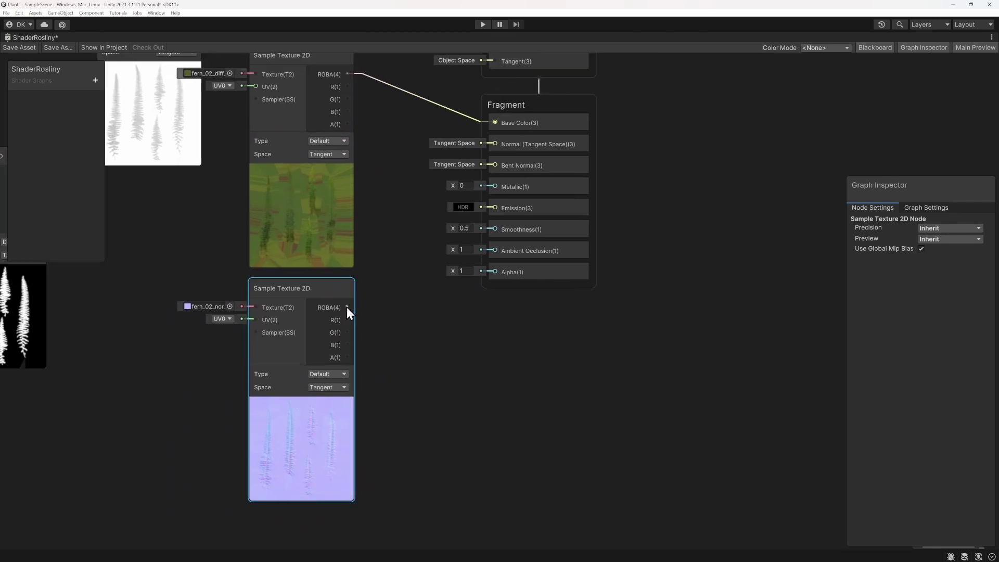
left_click_drag(347, 307, 497, 148)
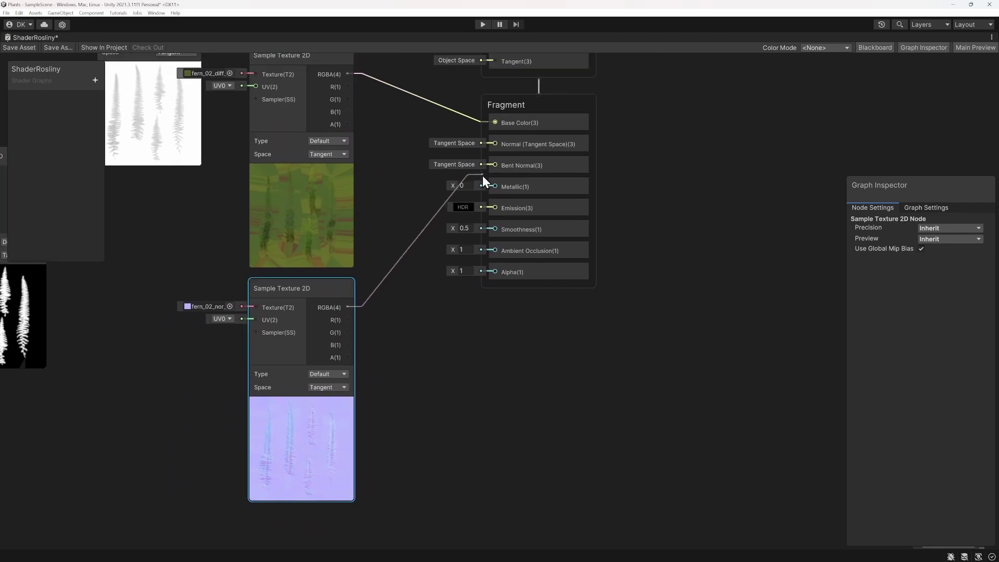
left_click(526, 141)
Set the normal map sampler's Type to Normal and restore the graph full-size
left_click_drag(516, 141, 512, 276)
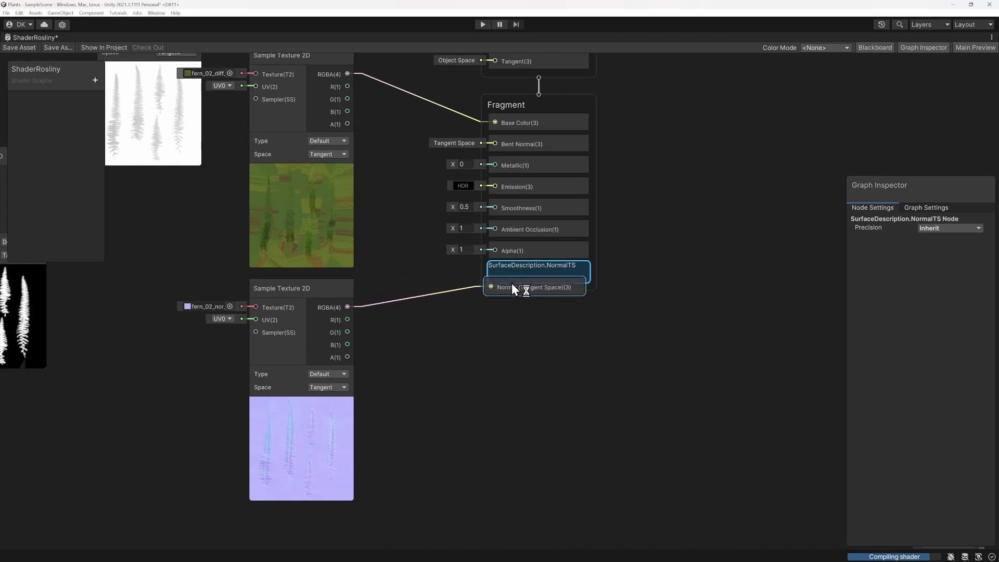
scroll(424, 322, "up", 3)
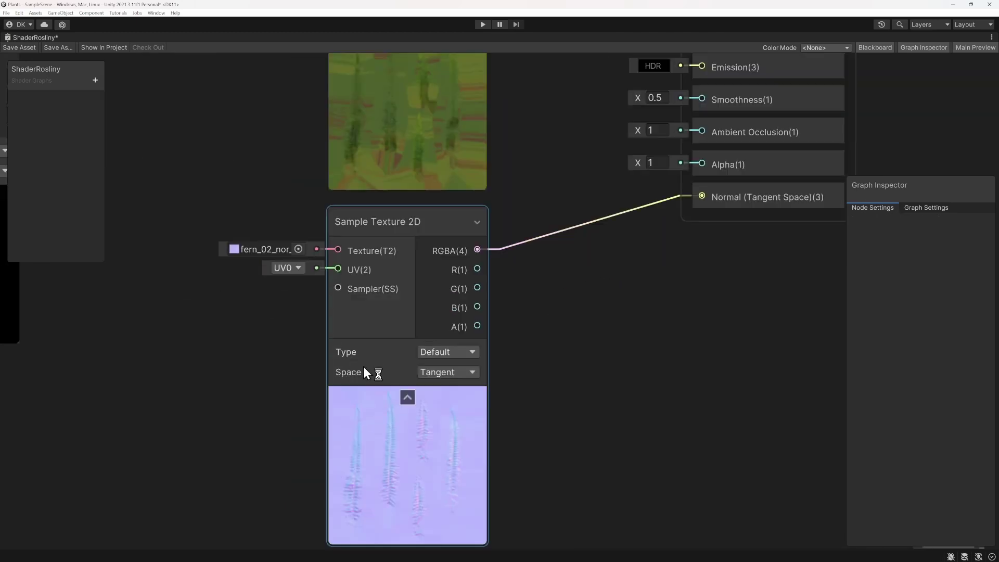
left_click(363, 366)
scroll(349, 326, "up", 3)
left_click(488, 344)
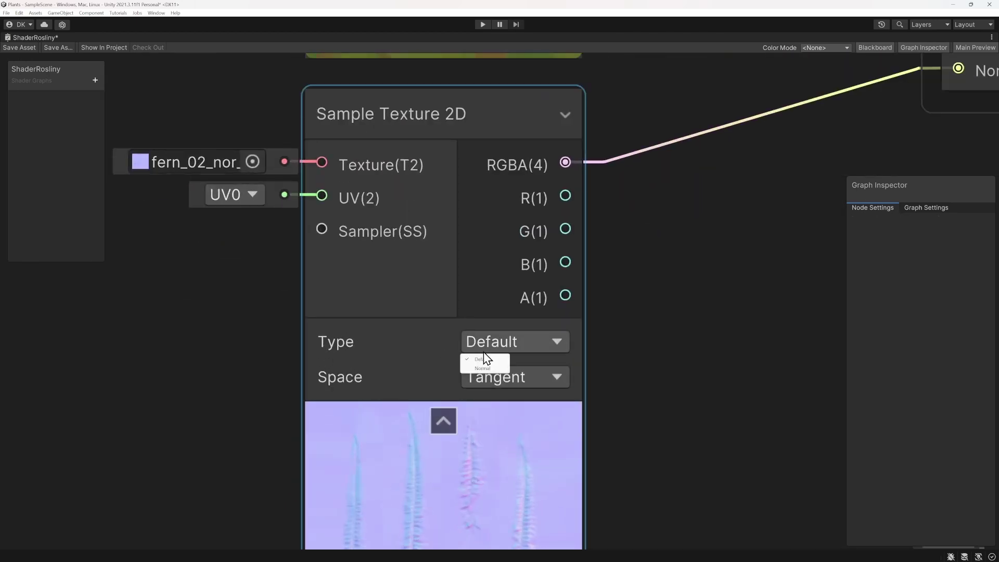
left_click(480, 367)
scroll(480, 368, "down", 5)
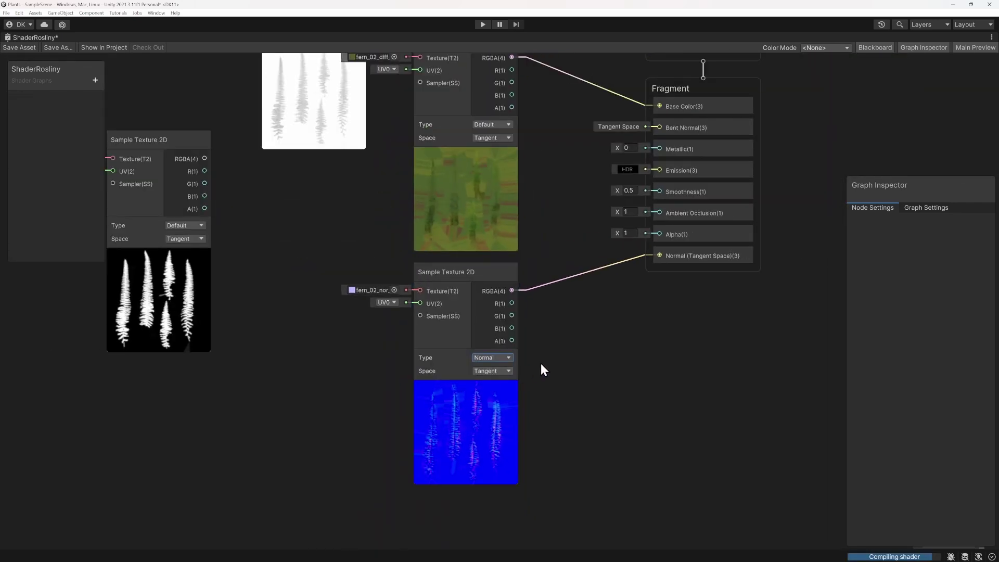
middle_click_drag(541, 364, 471, 382)
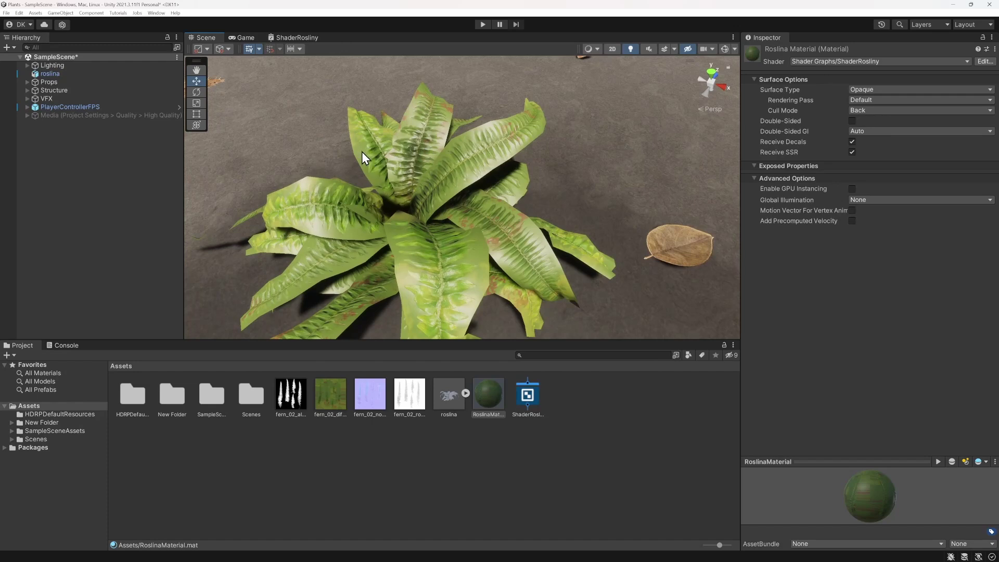
double_click(299, 38)
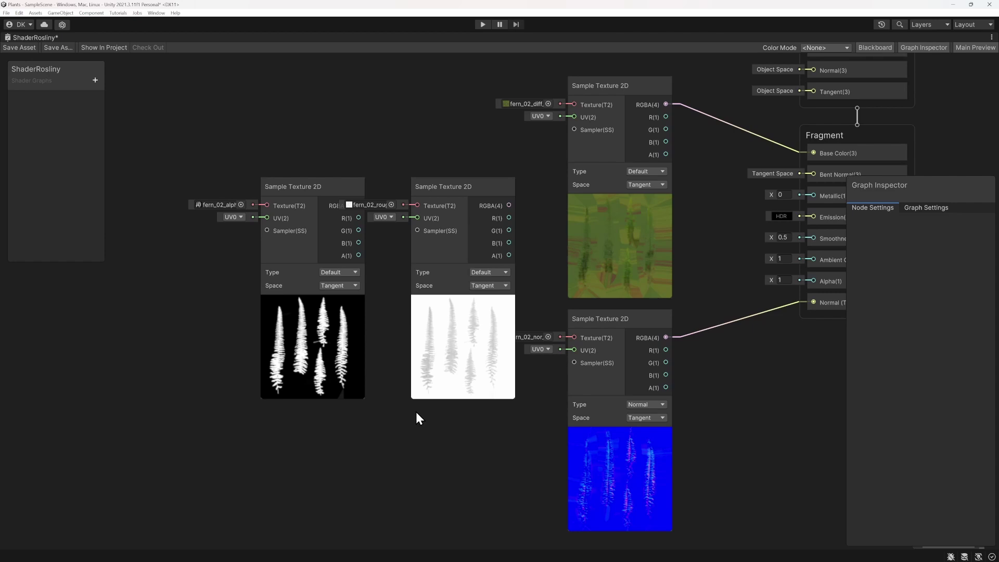
Reposition the alpha and roughness texture nodes in the graph
left_click(414, 367)
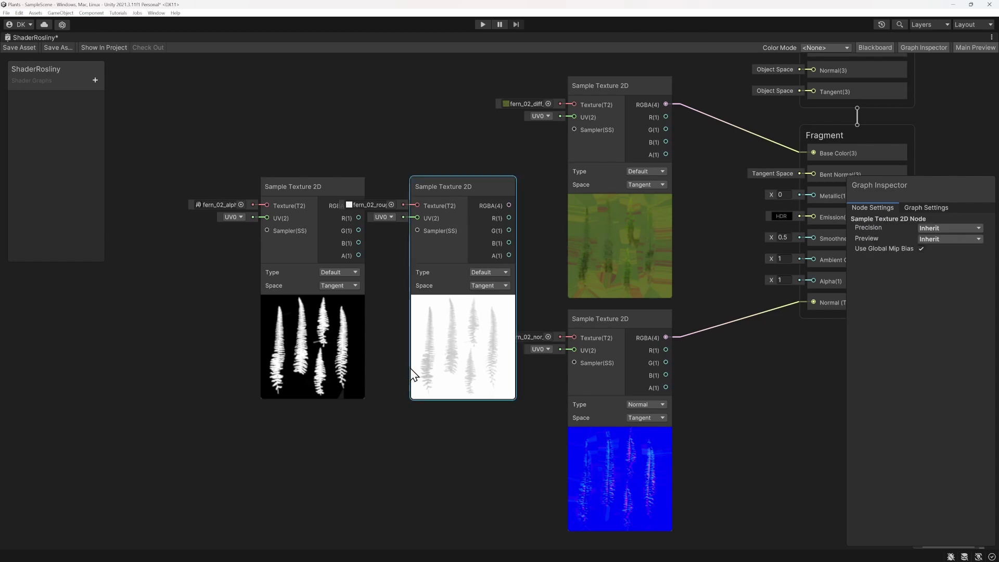
left_click(343, 327)
left_click_drag(324, 347, 320, 362)
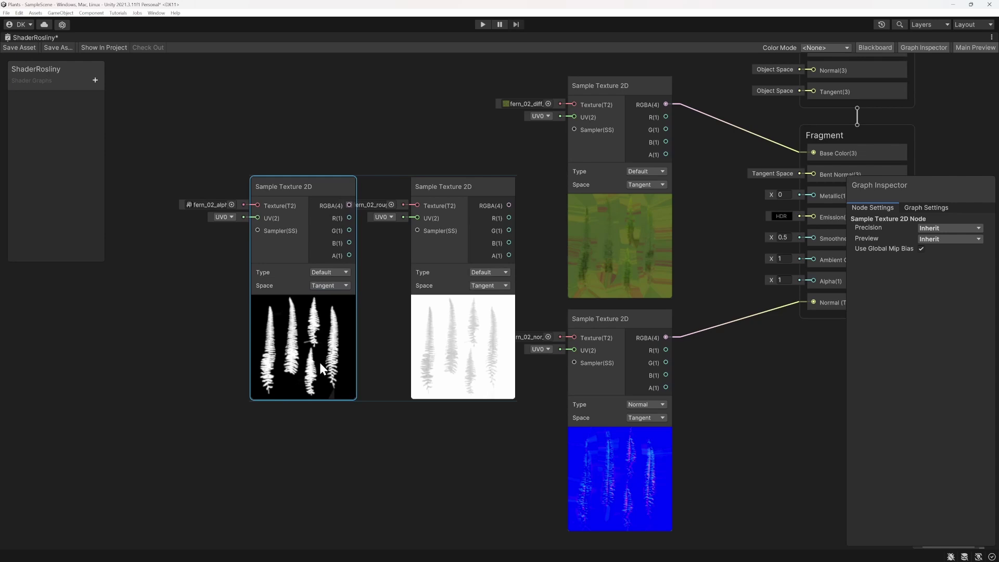
left_click_drag(320, 362, 245, 282)
left_click_drag(465, 349, 432, 321)
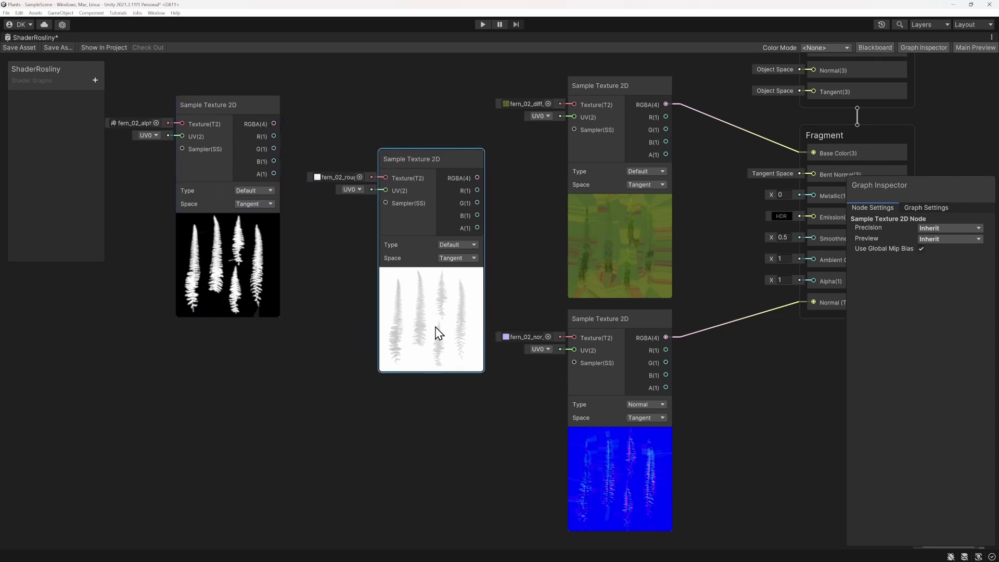
middle_click_drag(499, 312, 424, 329)
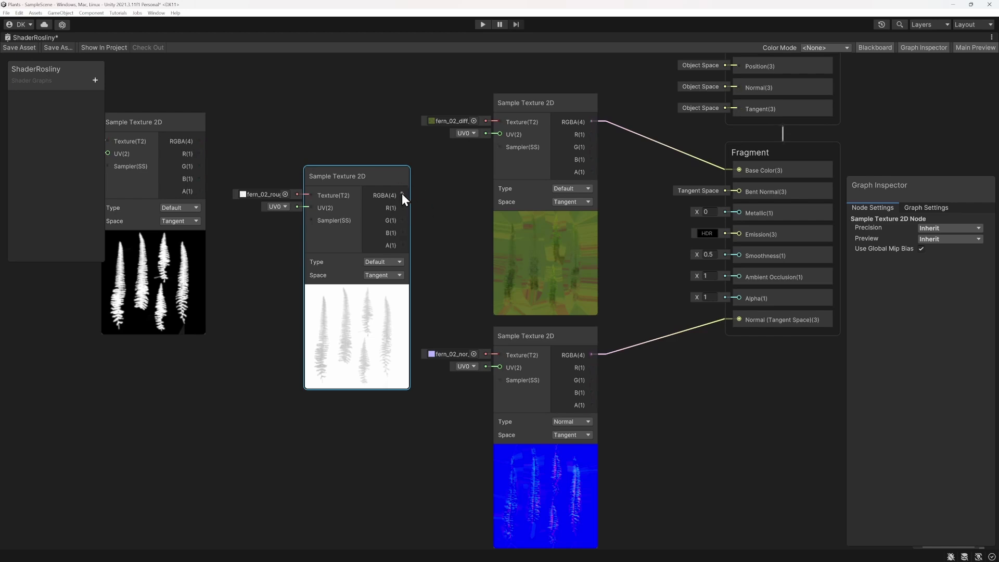
Connect the roughness texture's RGBA(4) output to Smoothness(1), then draw a new wire from it
left_click_drag(414, 198, 738, 255)
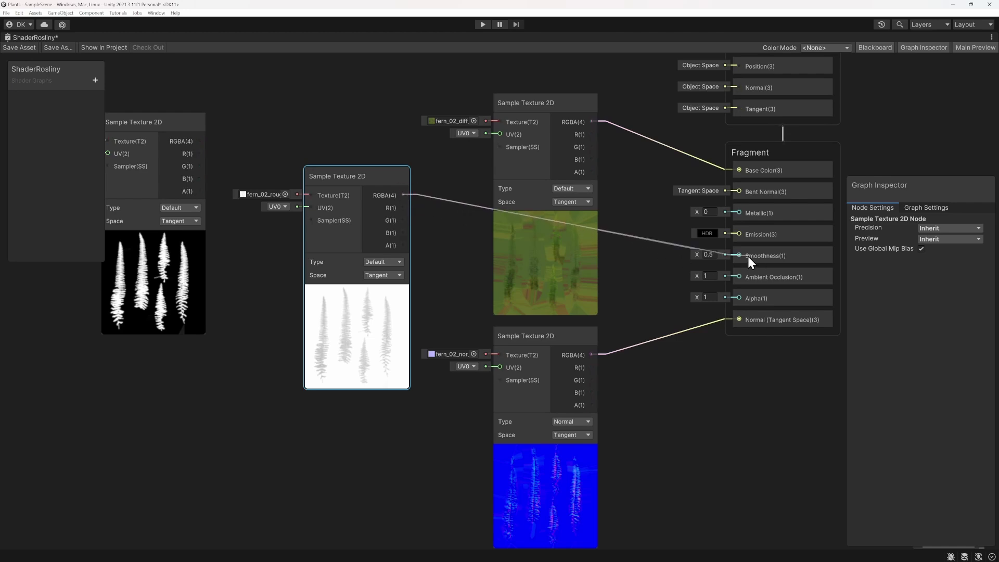
scroll(644, 326, "up", 2)
middle_click_drag(652, 319, 666, 376)
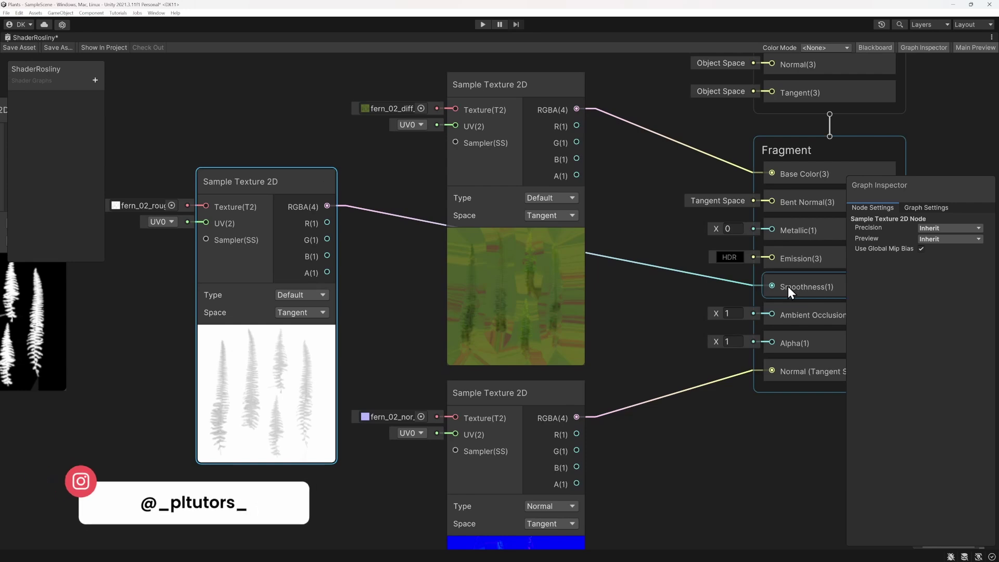
middle_click_drag(365, 316, 571, 299)
left_click_drag(476, 364, 367, 369)
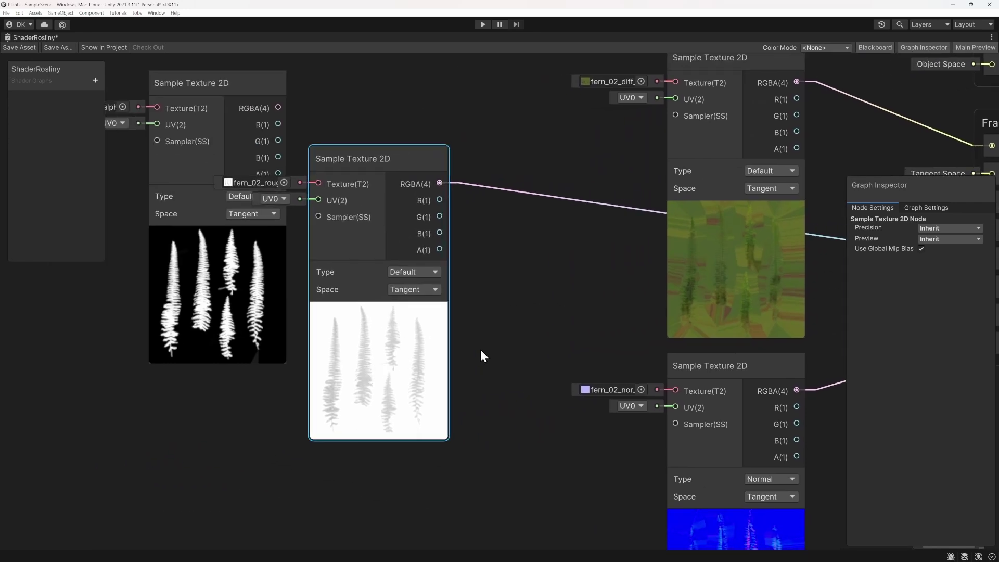
left_click_drag(439, 183, 567, 174)
Insert a One Minus node on the roughness output and wire its Out(4) into Smoothness(1)
type("one")
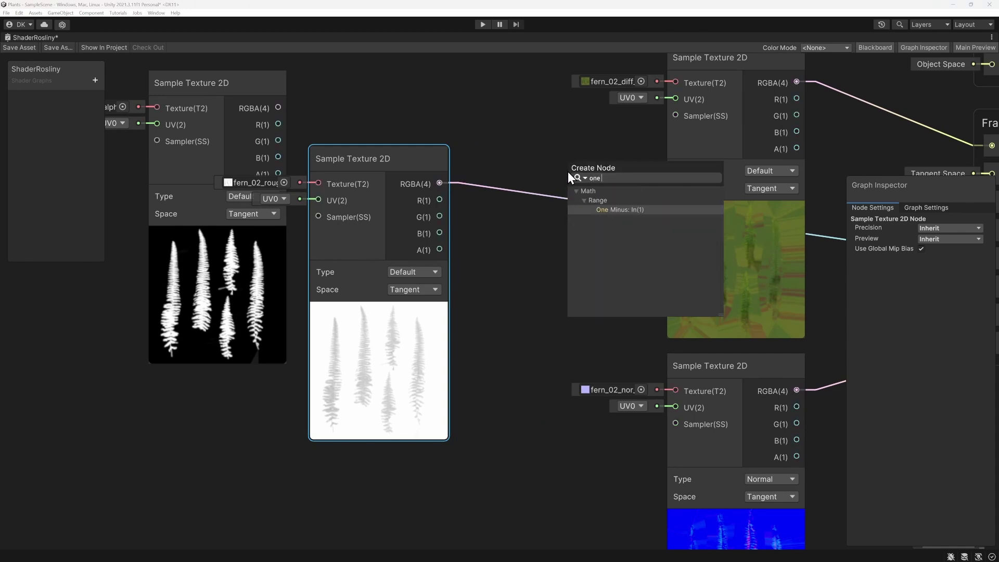
key("Return")
left_click_drag(567, 170, 495, 170)
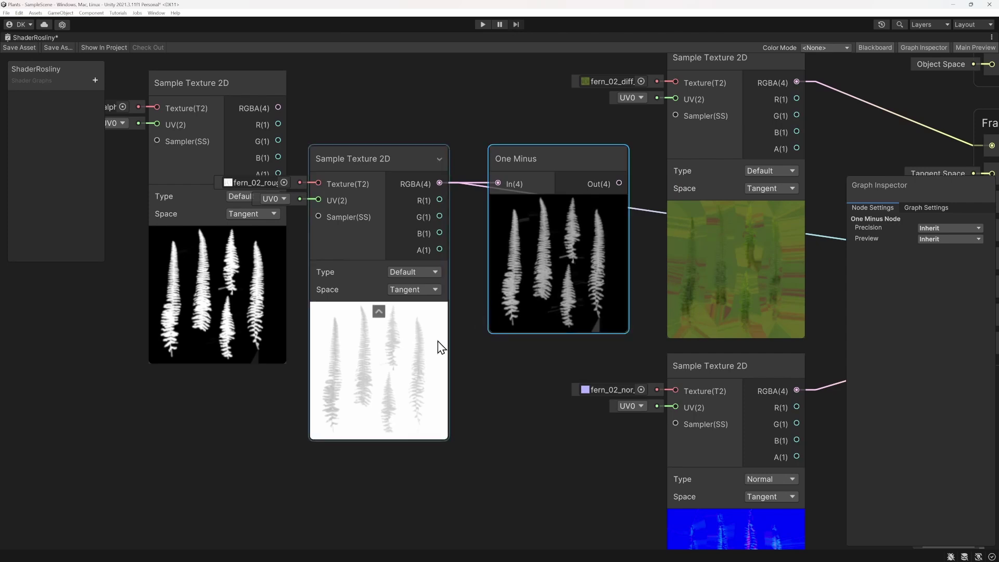
middle_click_drag(437, 362, 298, 363)
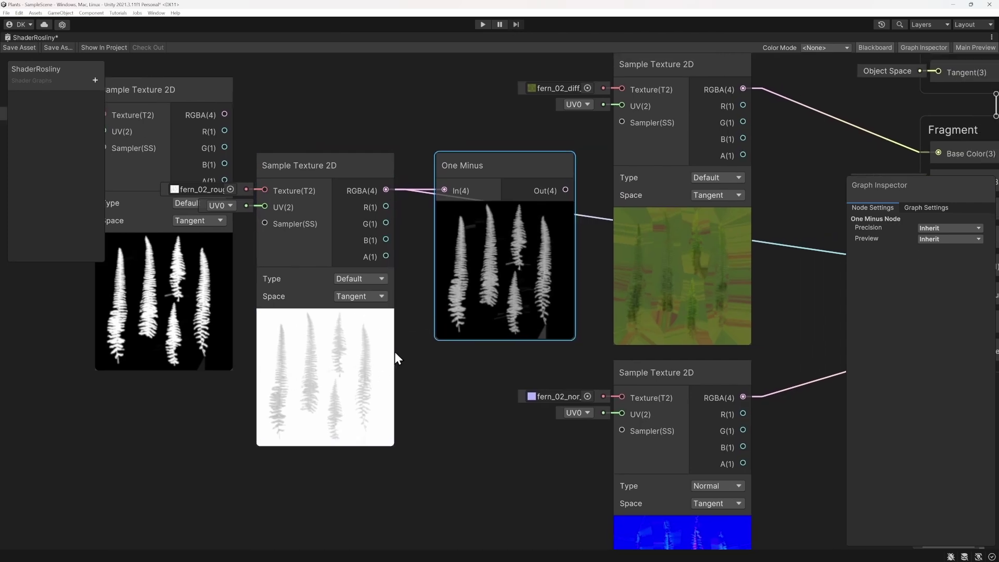
left_click_drag(467, 202, 832, 277)
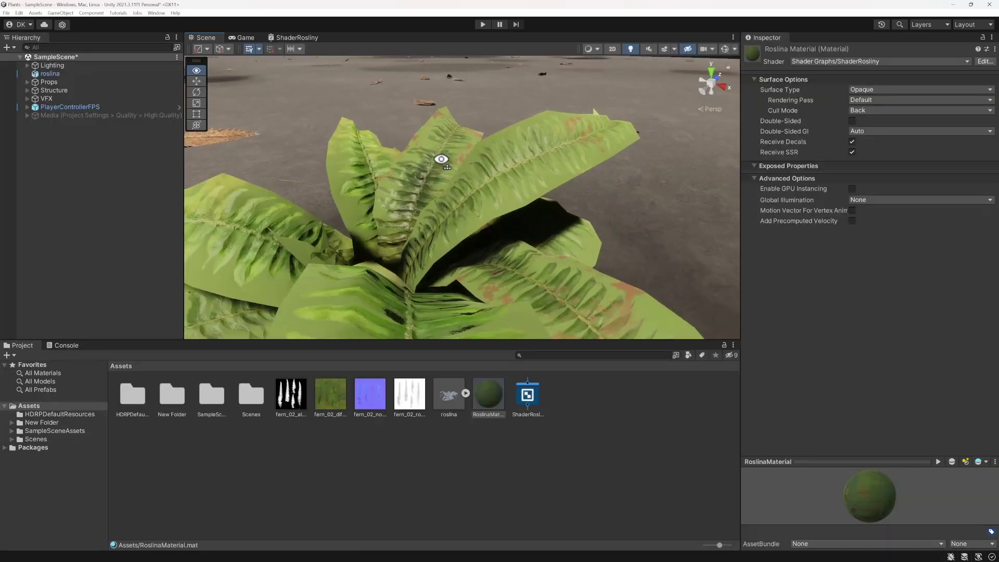
right_click_drag(441, 159, 465, 148)
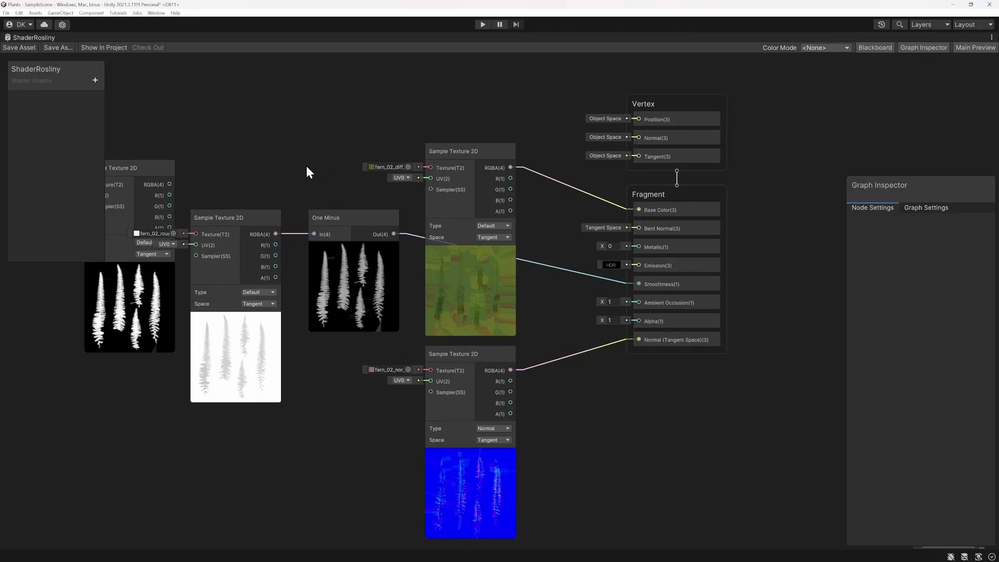
Wire the alpha Sample Texture 2D's RGBA output into the Fragment Alpha input
mouse_move(164, 167)
left_mouse_down()
mouse_move(275, 120)
mouse_move(469, 345)
left_mouse_up()
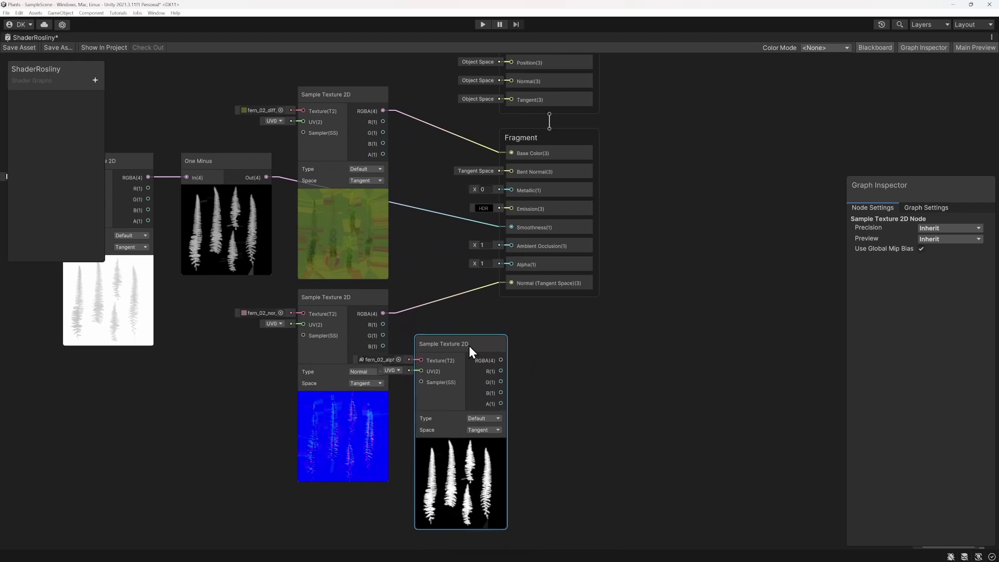
middle_click_drag(560, 378, 324, 348)
scroll(325, 348, "up", 1)
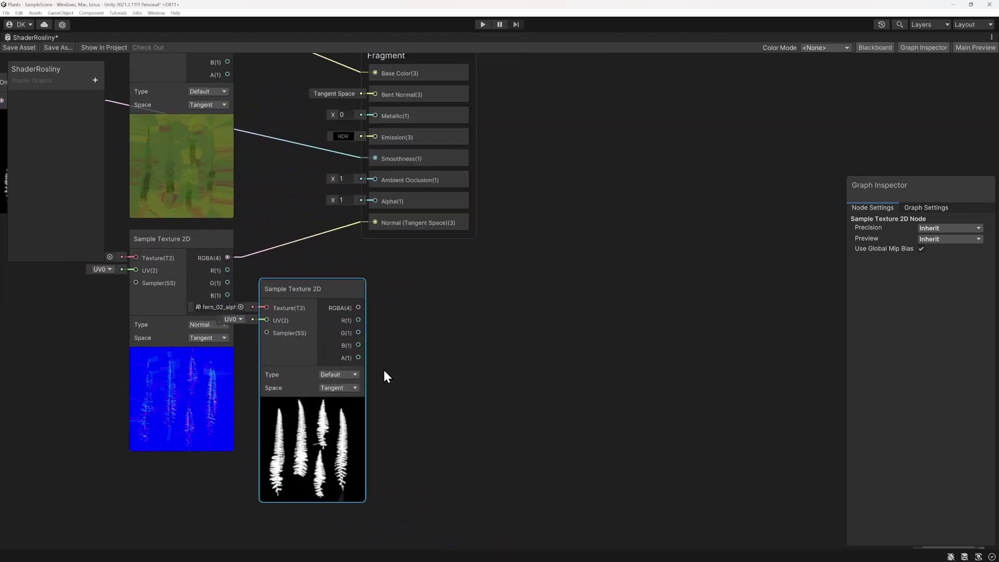
left_click_drag(356, 307, 374, 284)
left_click_drag(403, 309, 388, 207)
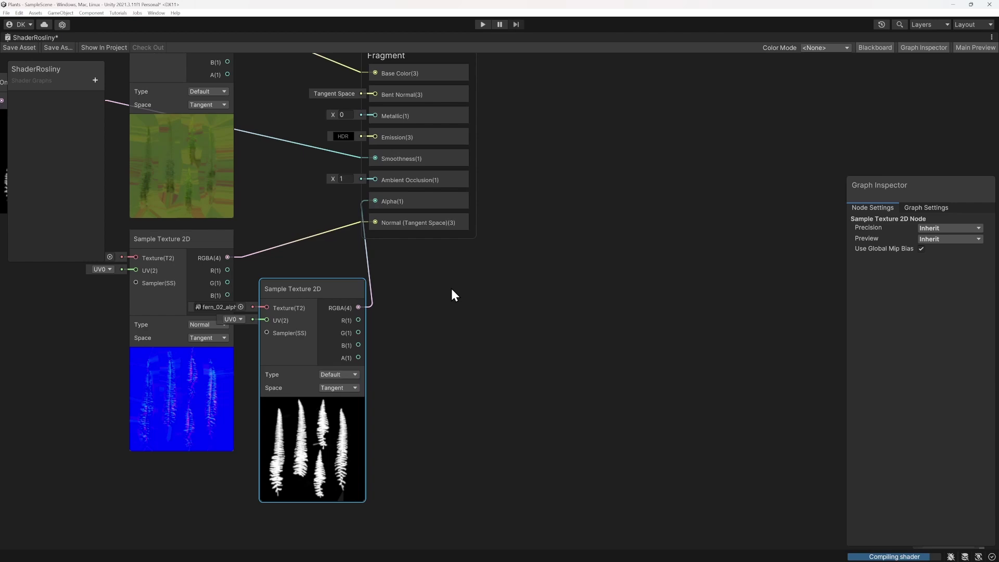
left_click_drag(893, 186, 719, 77)
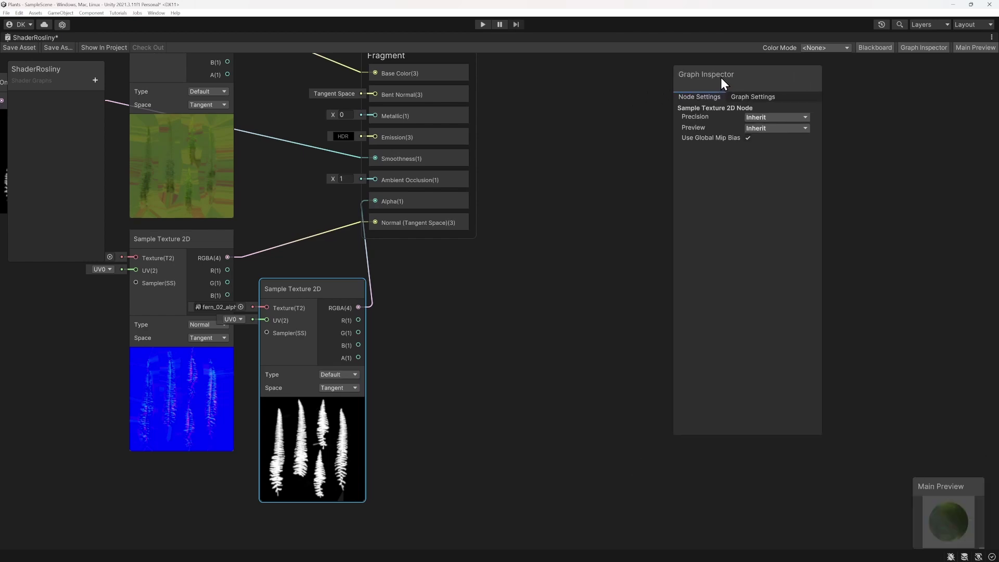
Enable Alpha Clipping under Surface Options in the Graph Settings
left_click(750, 99)
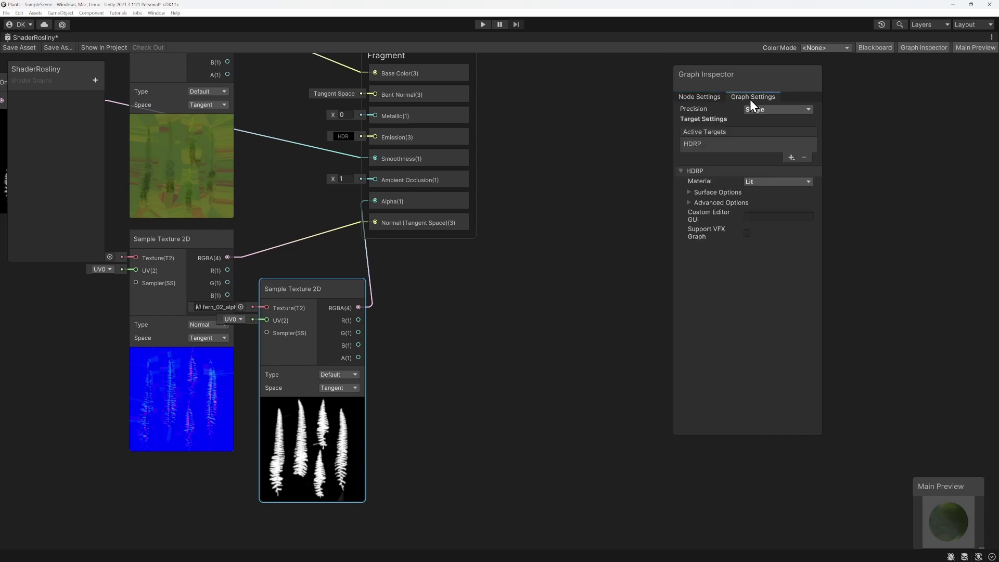
left_click(689, 193)
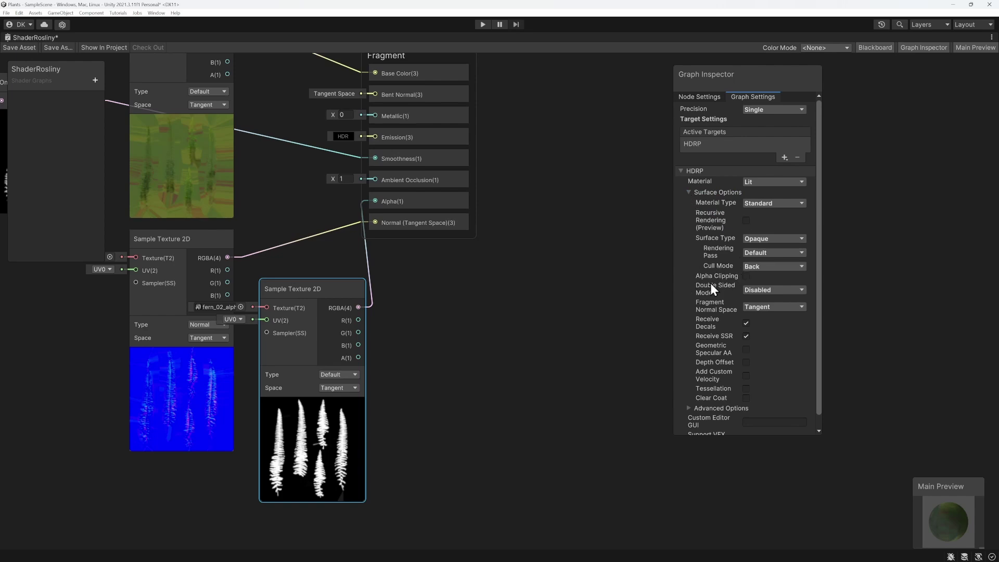
left_click(746, 277)
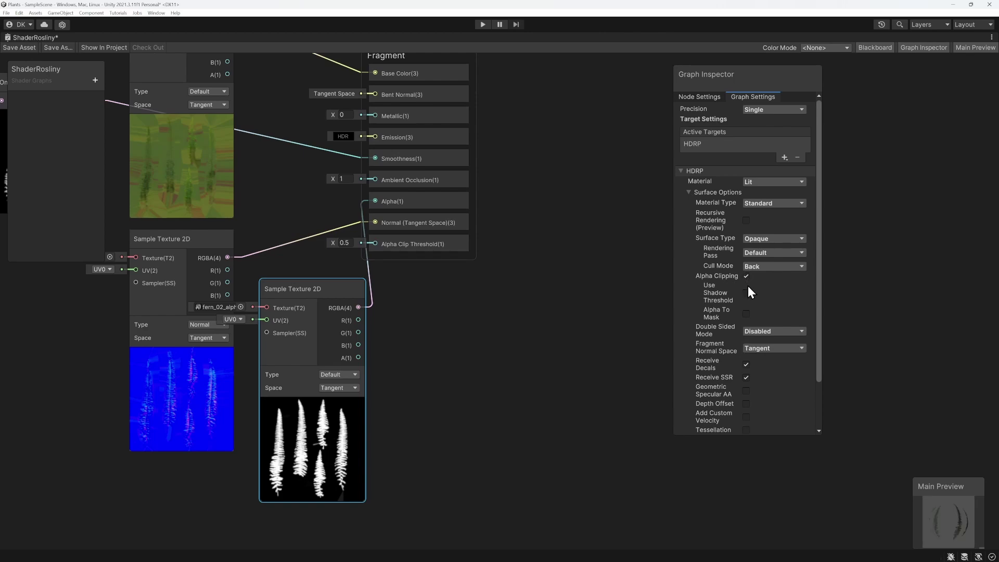
Check the cut-out fronds in Main Preview, toggling clipping to compare, then save the shader
left_click_drag(941, 486, 538, 229)
left_click_drag(582, 300, 673, 429)
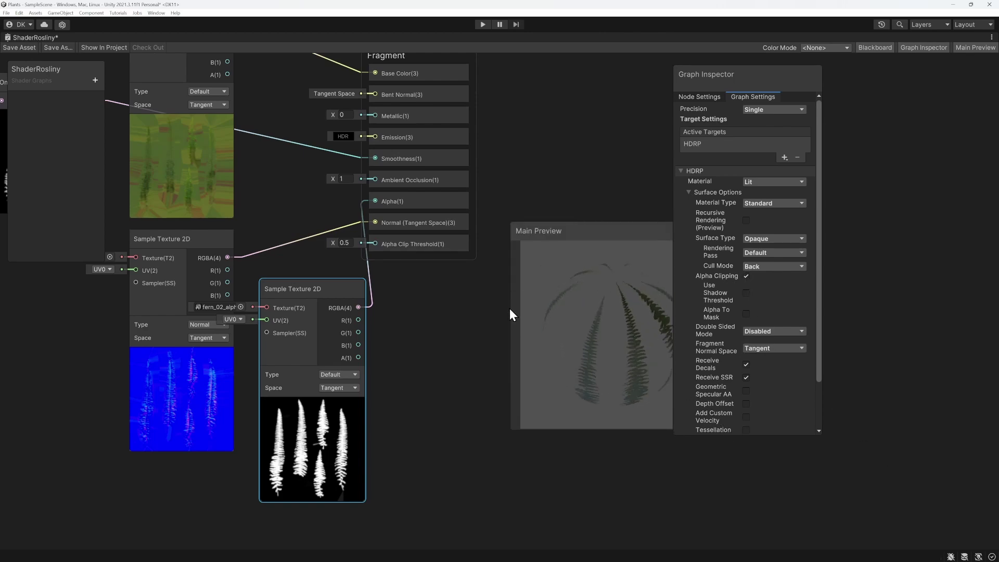
left_click_drag(512, 314, 607, 247)
left_click_drag(544, 299, 619, 348)
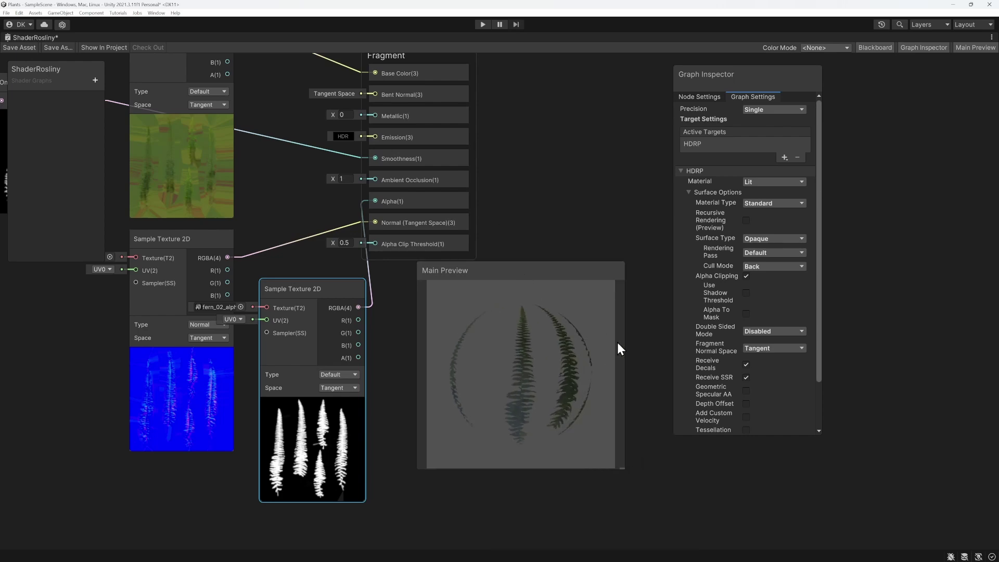
left_click(746, 276)
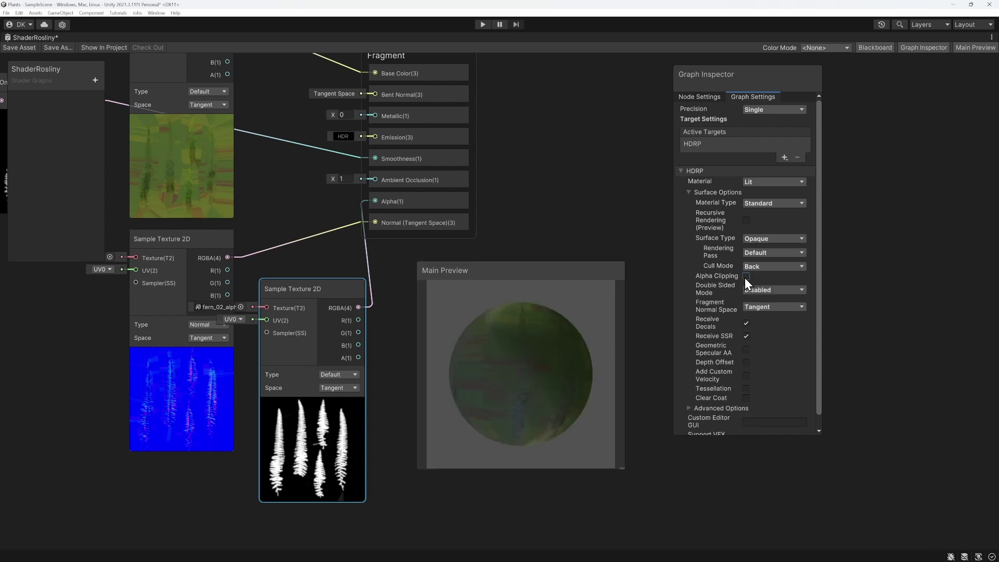
left_click(746, 276)
left_click_drag(544, 269, 913, 366)
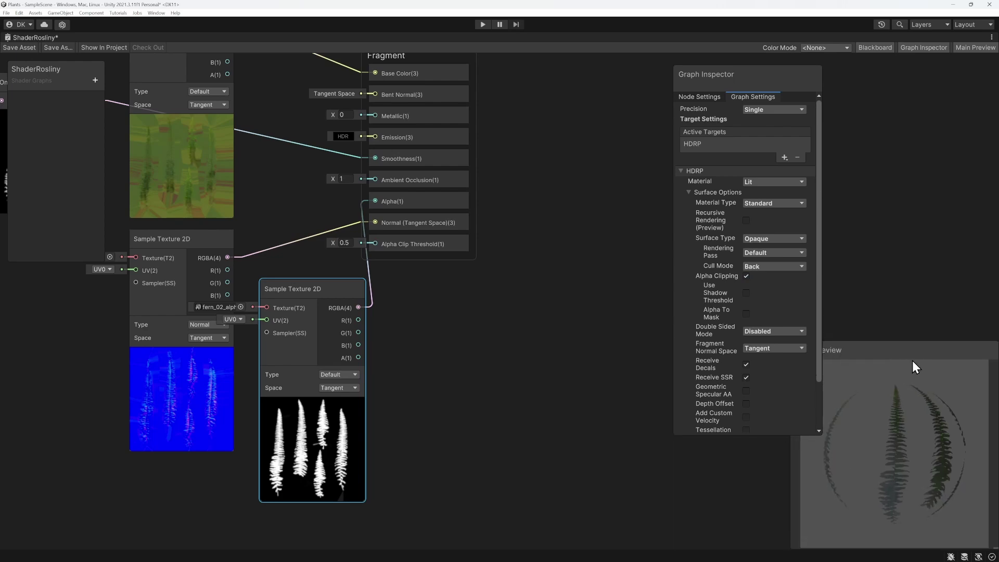
key("ctrl+s")
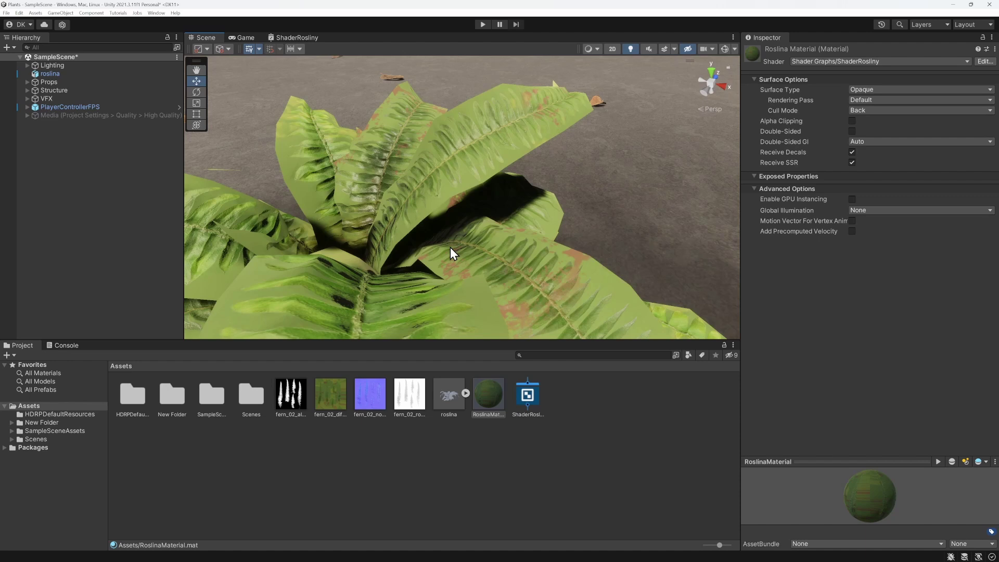
Turn on Alpha Clipping on RoslinaMaterial in the Inspector
left_click(491, 406)
left_click(851, 120)
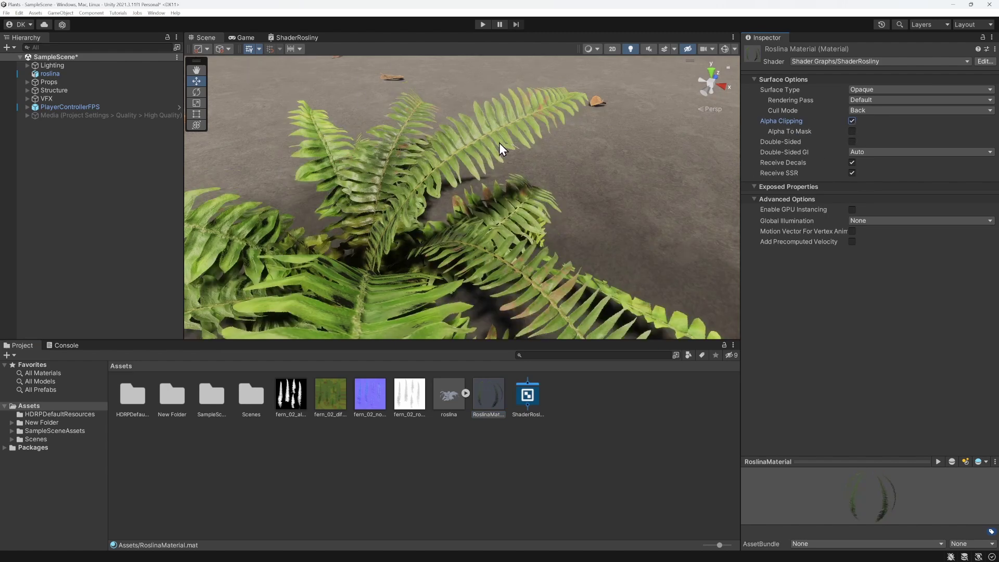
scroll(498, 142, "down", 10)
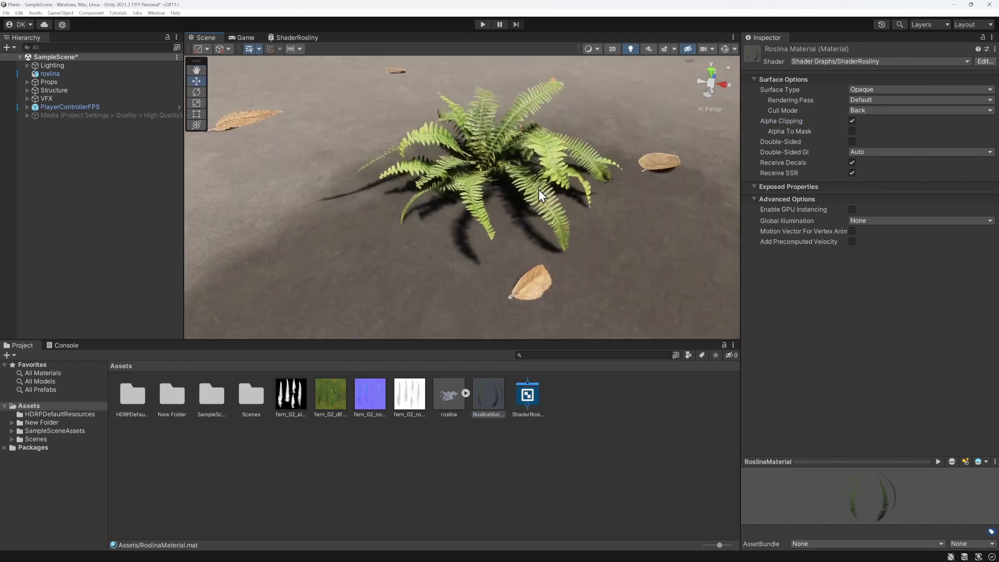
Maximize the Scene view to inspect the cut-out fern, then reopen the ShaderRosliny graph
key("shift+space")
scroll(541, 214, "up", 5)
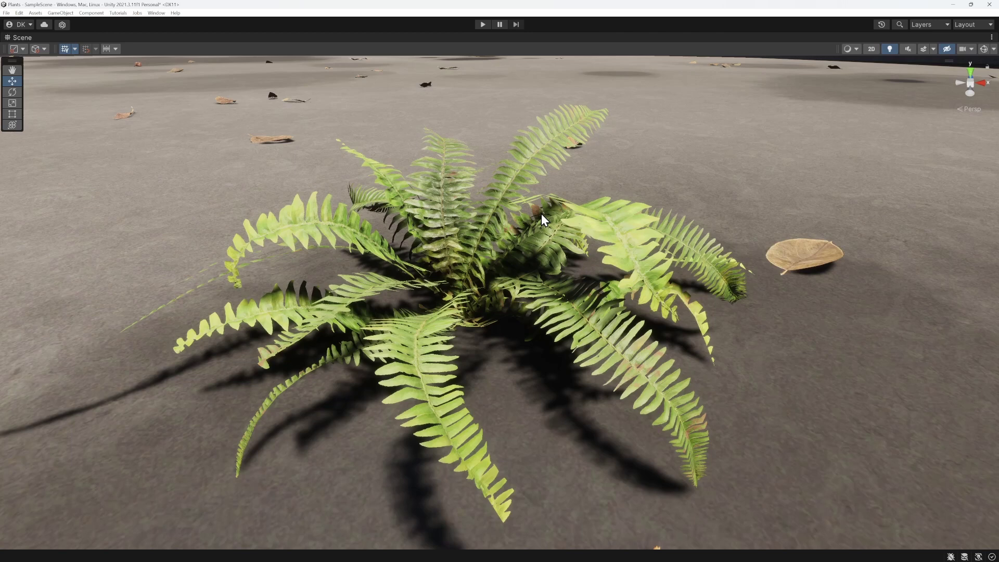
key("shift+space")
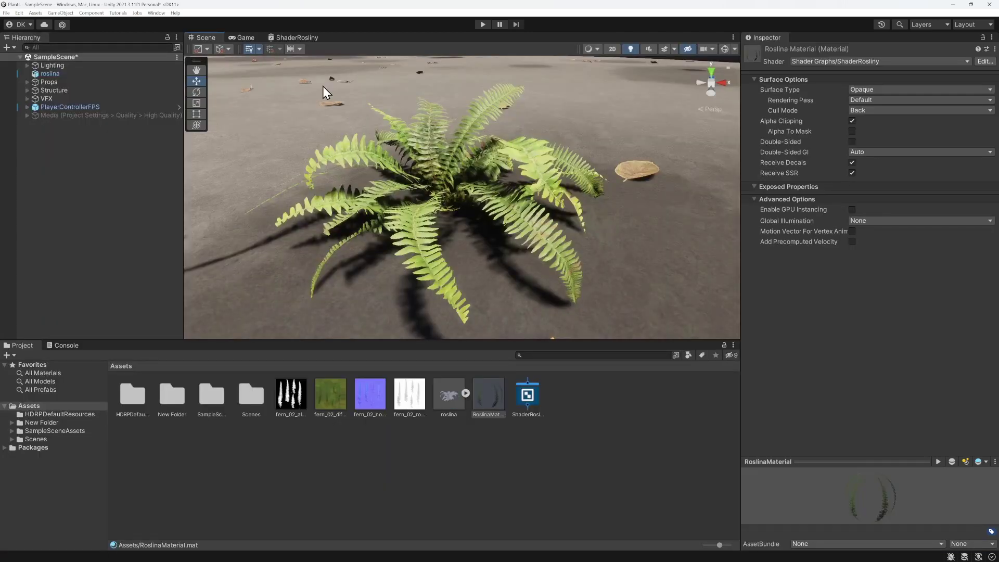
double_click(306, 41)
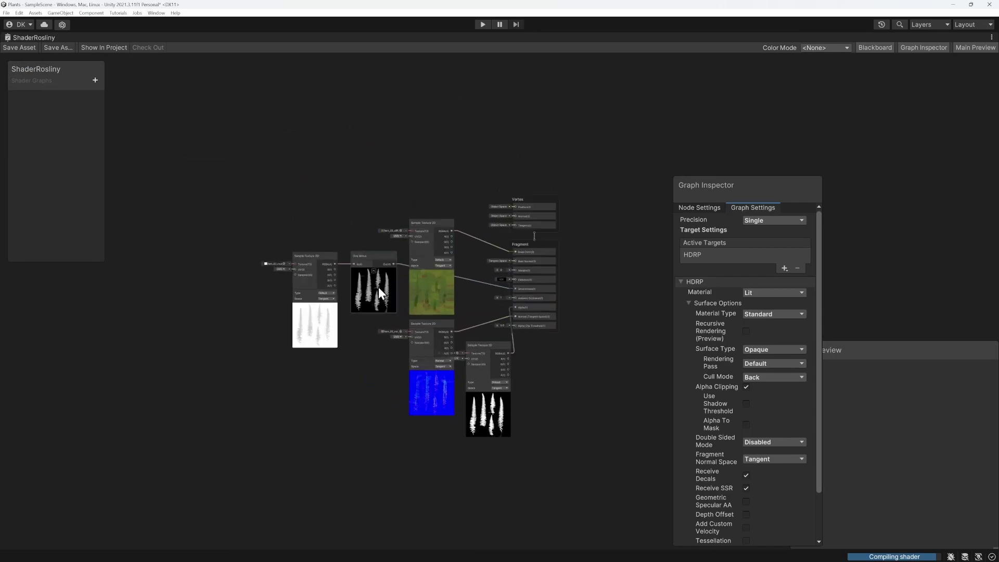
Move the graph nodes and Graph Inspector aside to make room around the Vertex block
scroll(379, 286, "up", 3)
left_click_drag(191, 159, 239, 199)
left_click_drag(532, 510, 532, 511)
left_click_drag(545, 401, 528, 448)
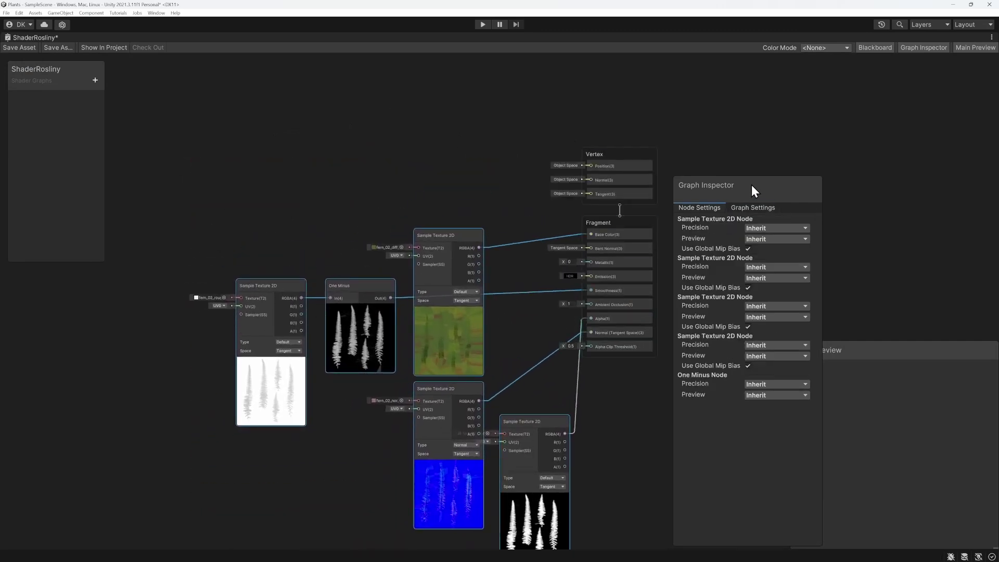
left_click_drag(751, 185, 924, 66)
left_click_drag(559, 188, 561, 150)
scroll(555, 140, "up", 3)
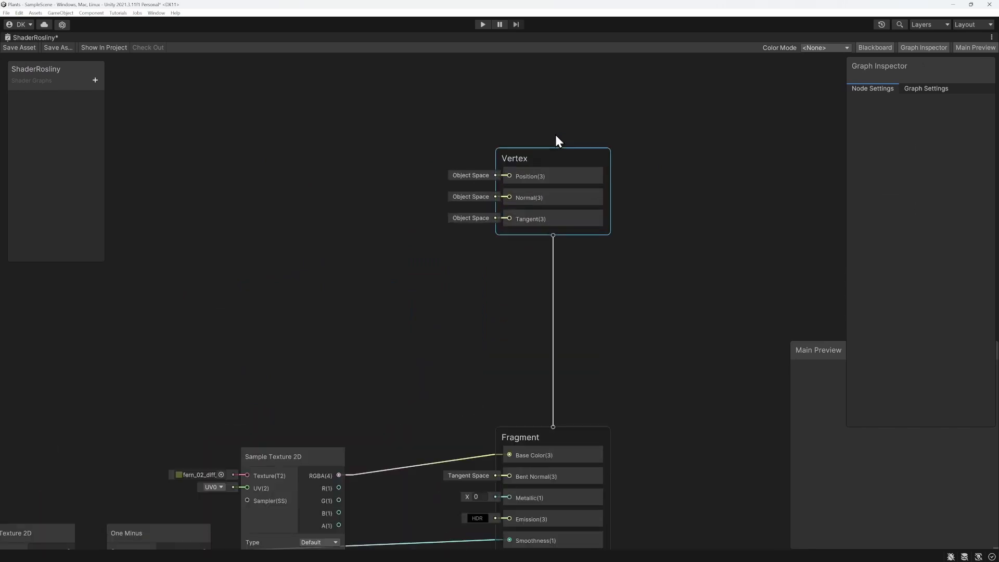
scroll(554, 136, "up", 2)
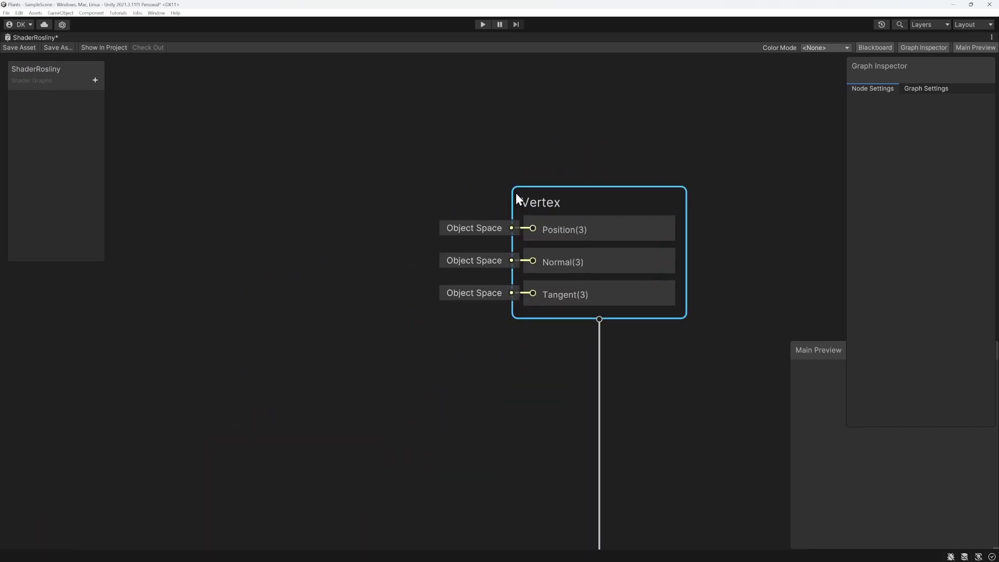
left_click(553, 232)
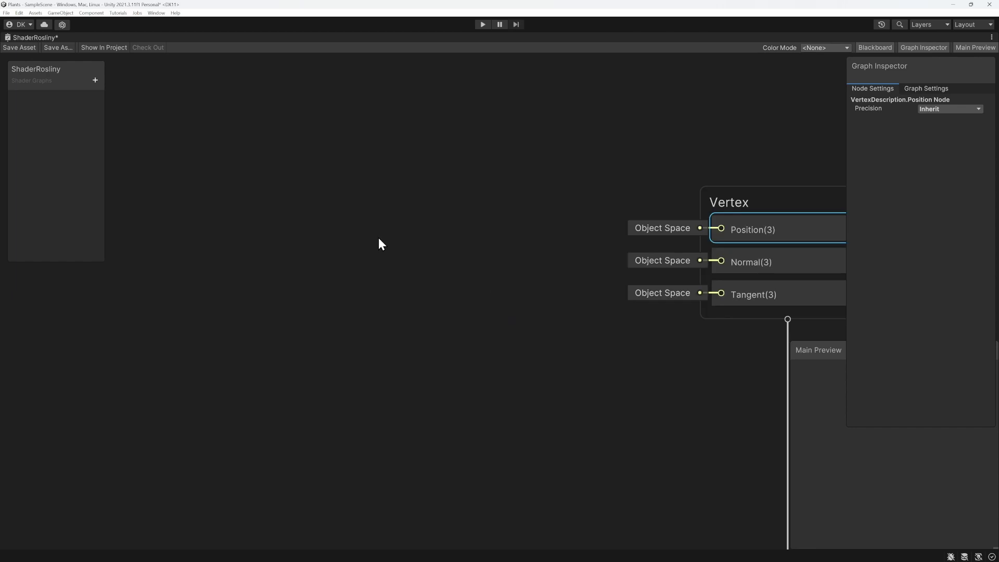
Add a Gradient Noise node (scale 10) driving Vertex Position, save, and reopen the graph
right_click(366, 246)
left_click(413, 251)
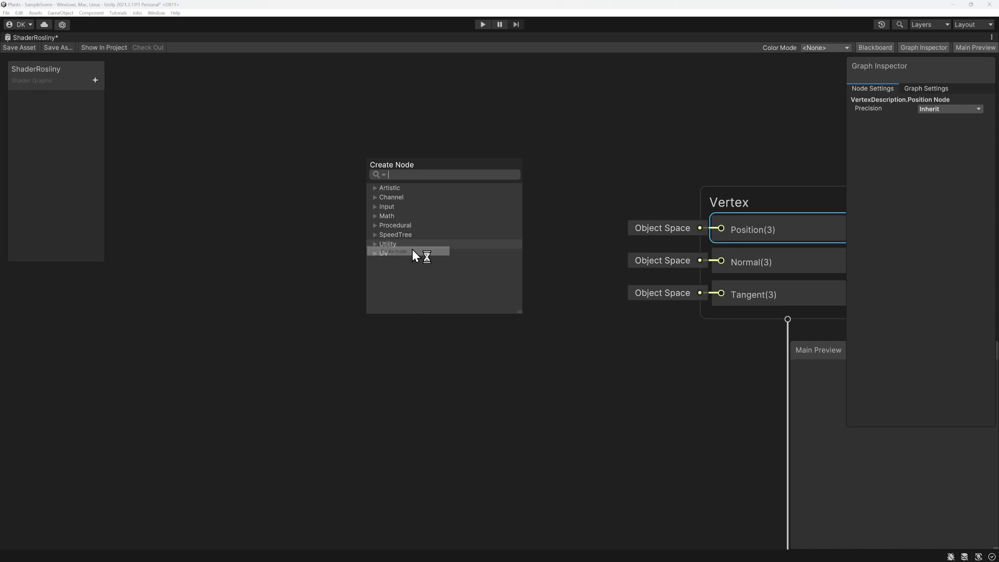
type("noise")
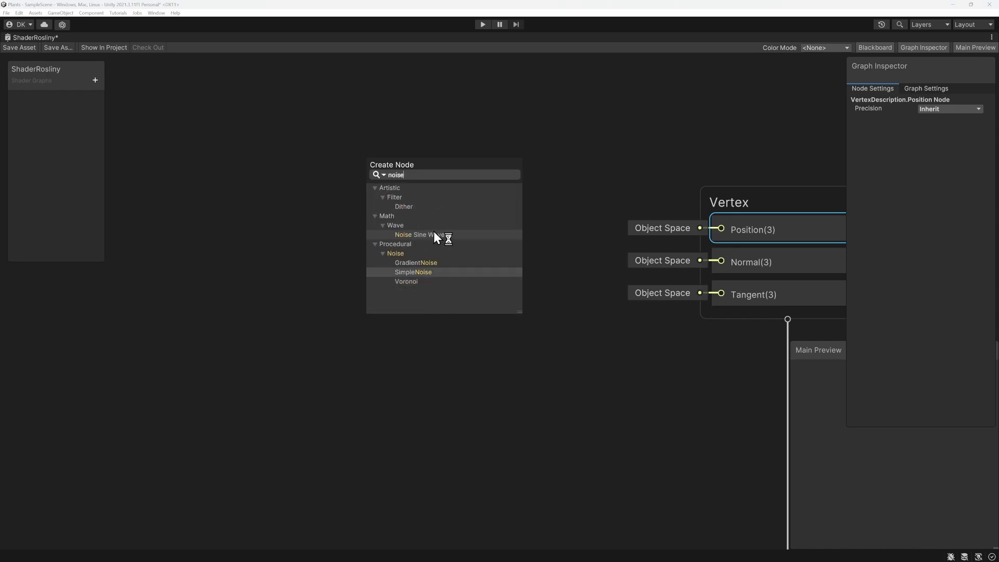
key("Up")
key("Return")
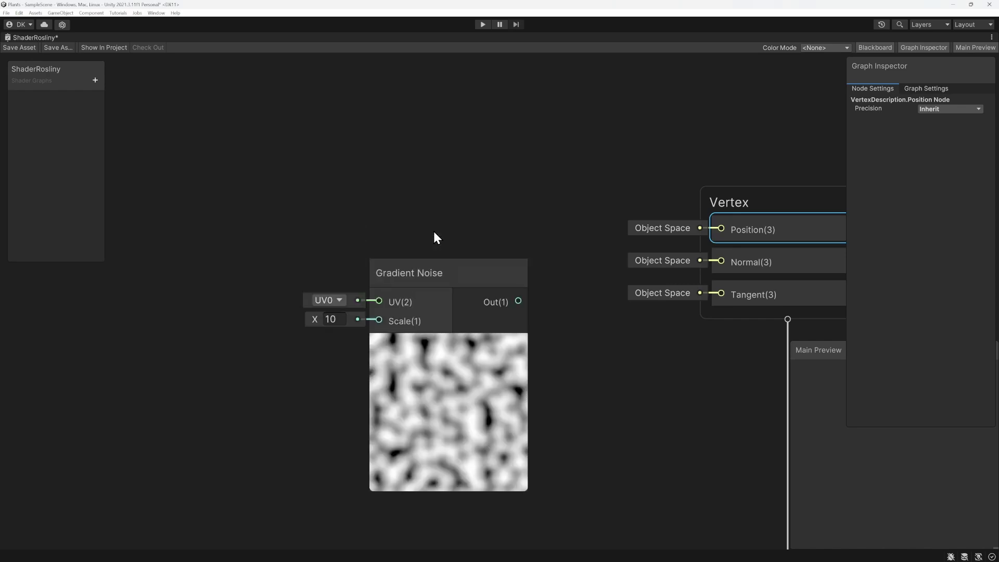
left_click_drag(457, 280, 289, 186)
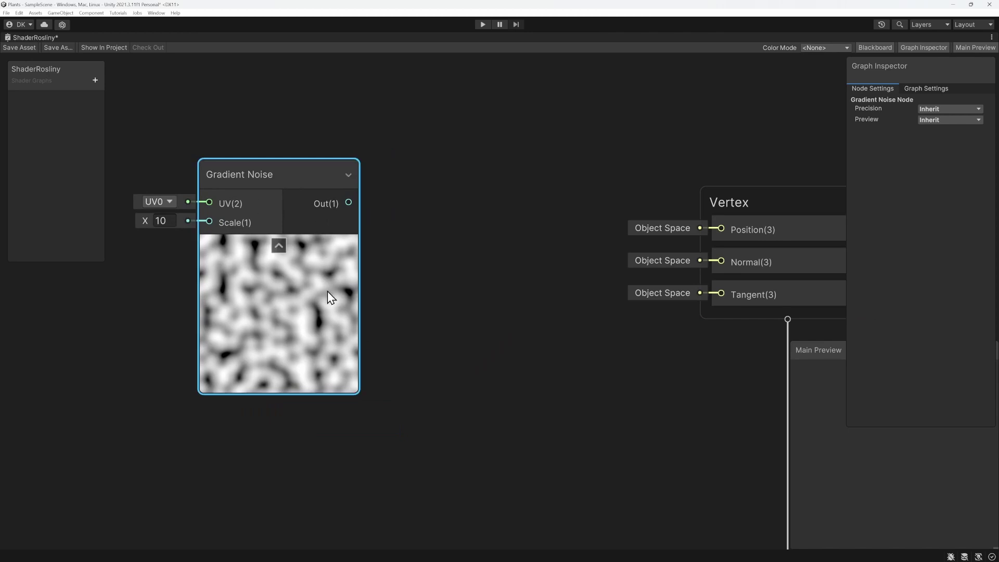
left_click_drag(348, 202, 721, 229)
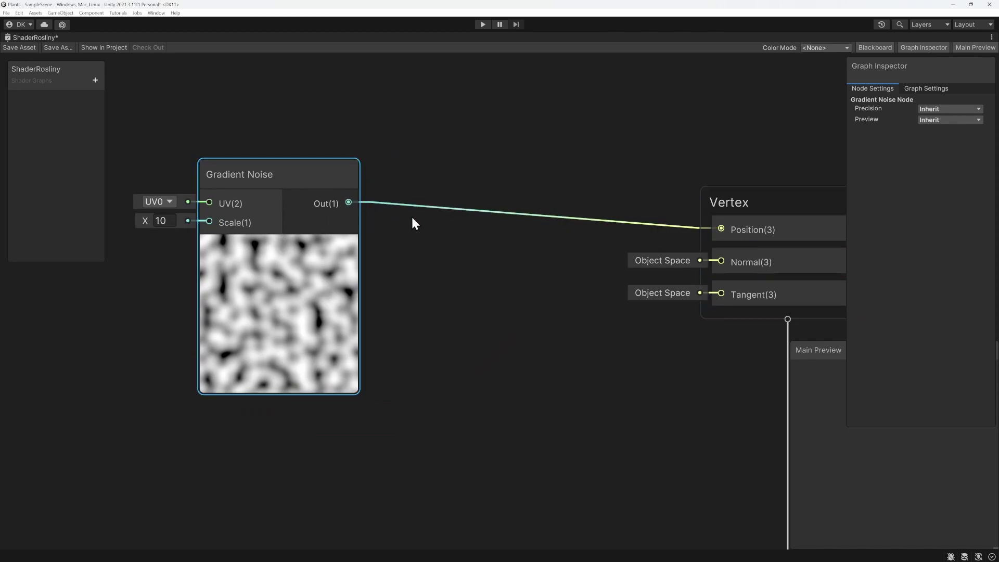
left_click(22, 48)
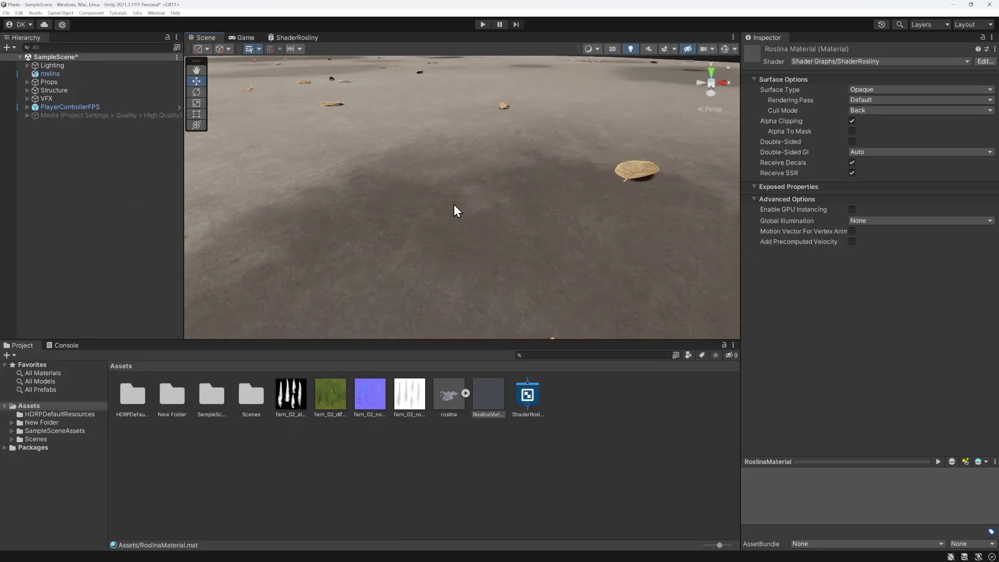
double_click(296, 37)
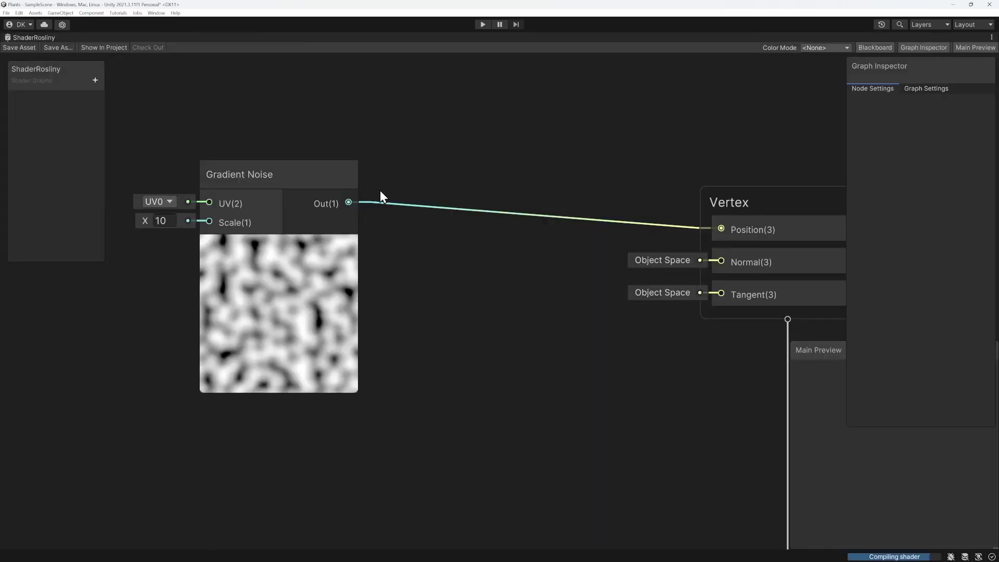
mouse_move(306, 329)
left_mouse_down()
mouse_move(261, 362)
mouse_move(302, 357)
left_mouse_up()
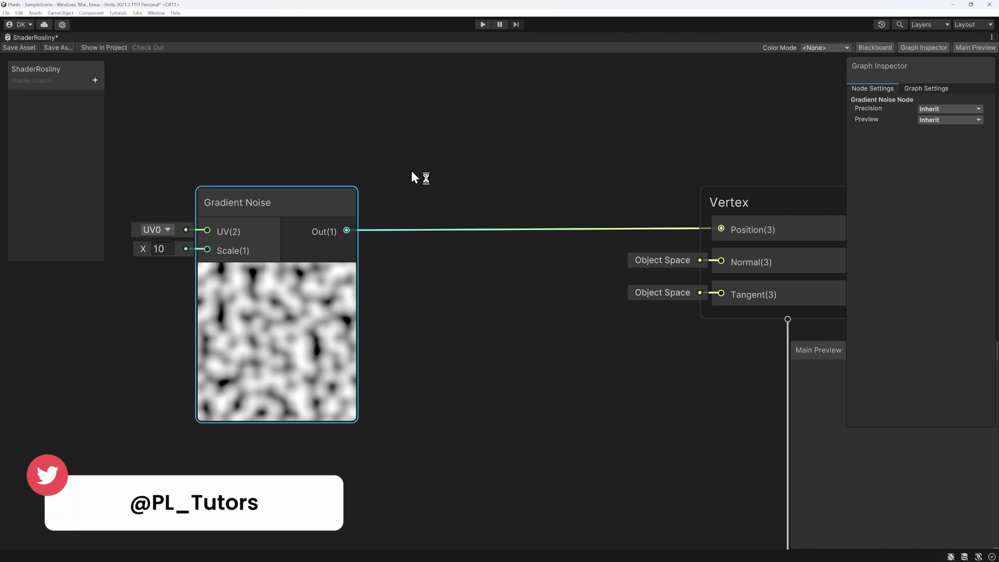
Add a Position node at the top of the graph
right_click(411, 172)
left_click(454, 177)
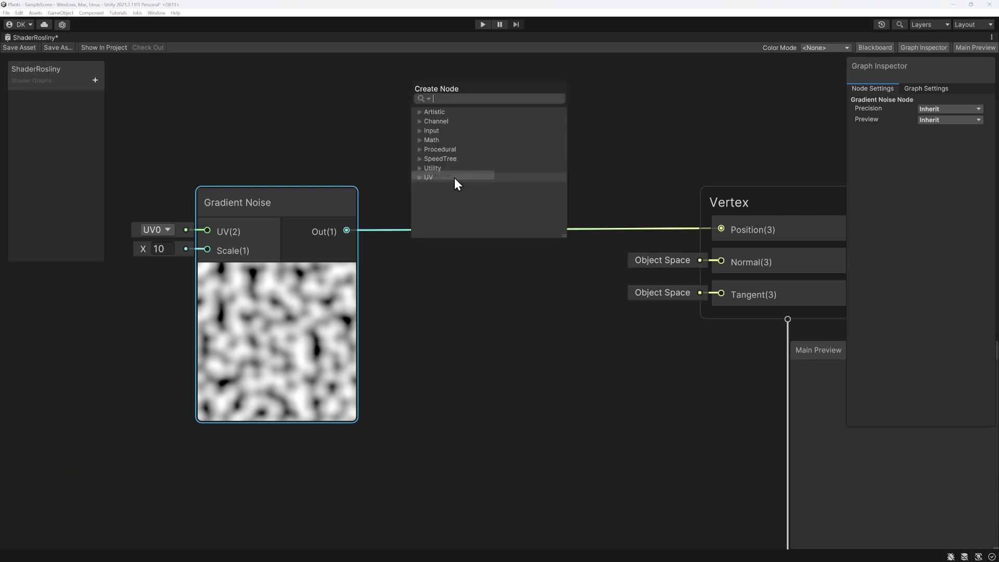
type("position")
key("Return")
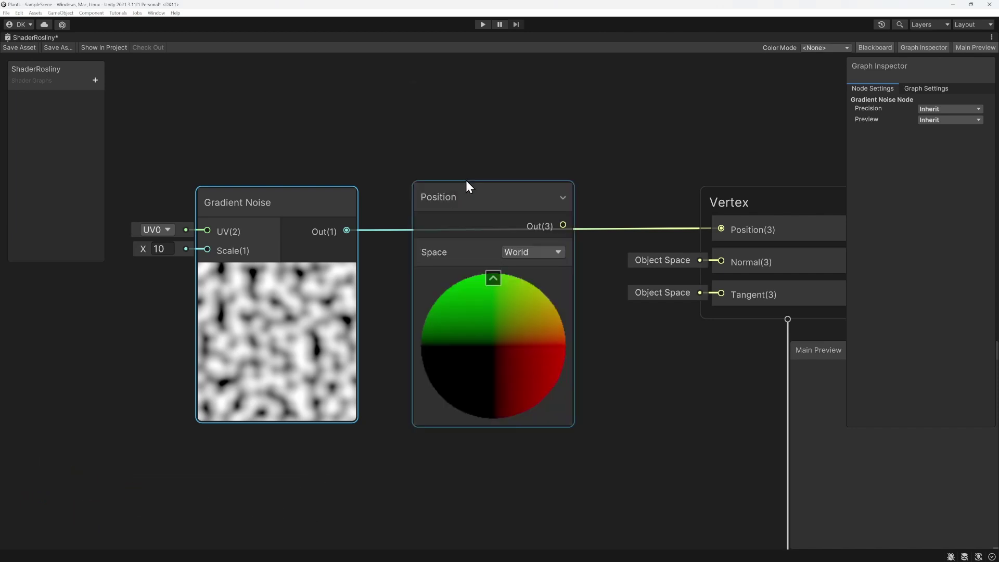
left_click_drag(485, 281, 263, 110)
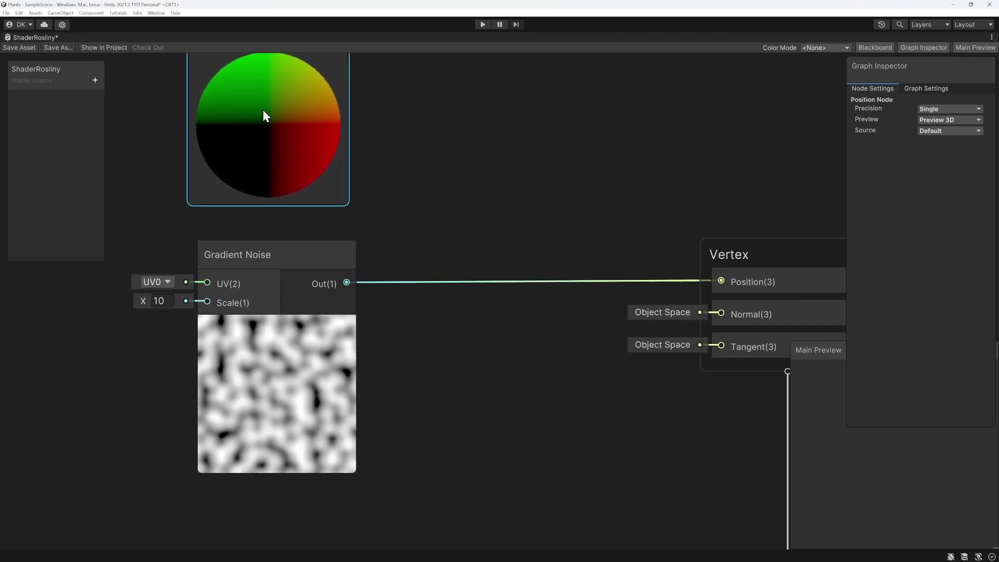
scroll(291, 104, "down", 2)
Add Position and Gradient Noise in an Add node and feed it into Vertex Position
left_click_drag(341, 99, 535, 225)
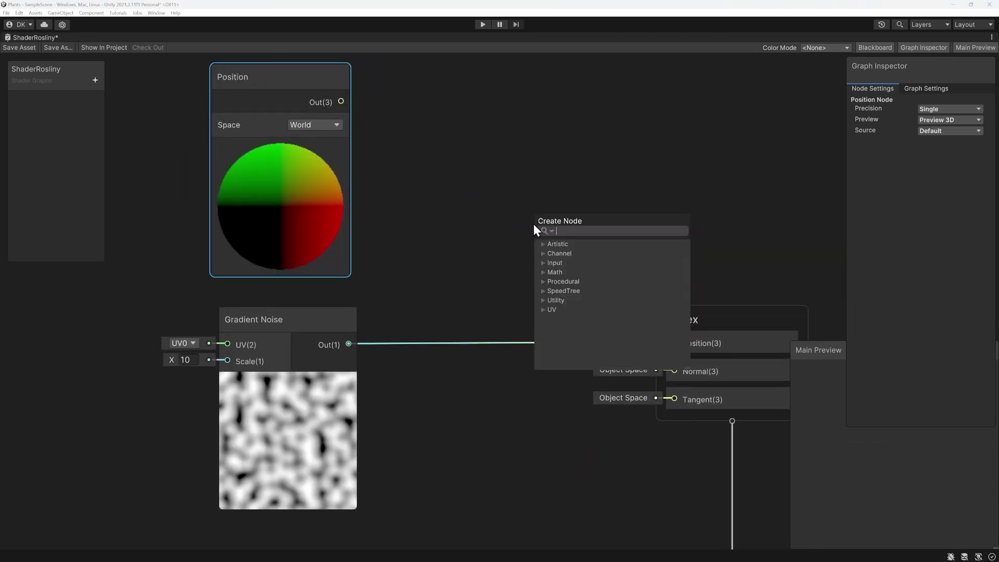
key("Escape")
left_click_drag(552, 327, 534, 266)
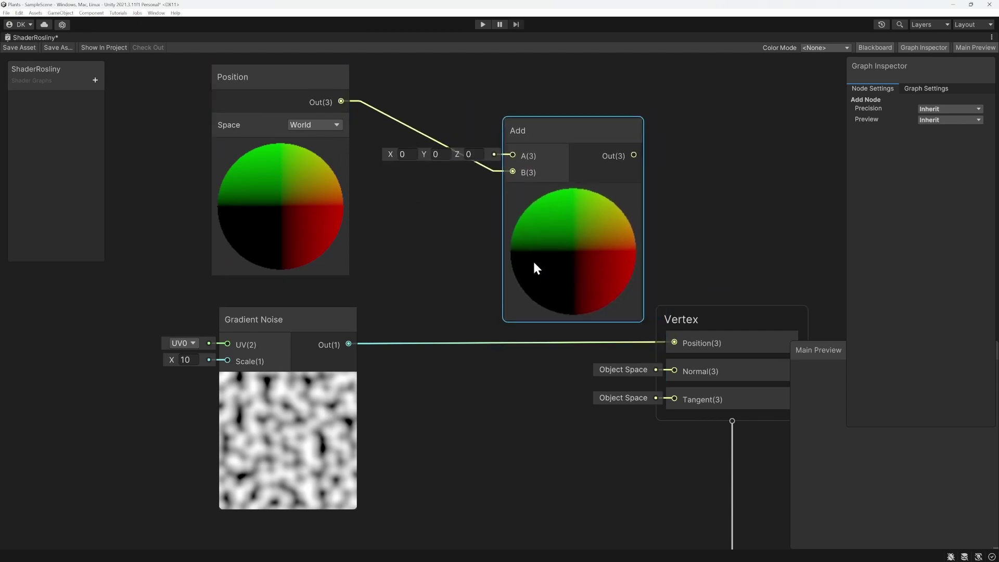
left_click_drag(349, 344, 518, 157)
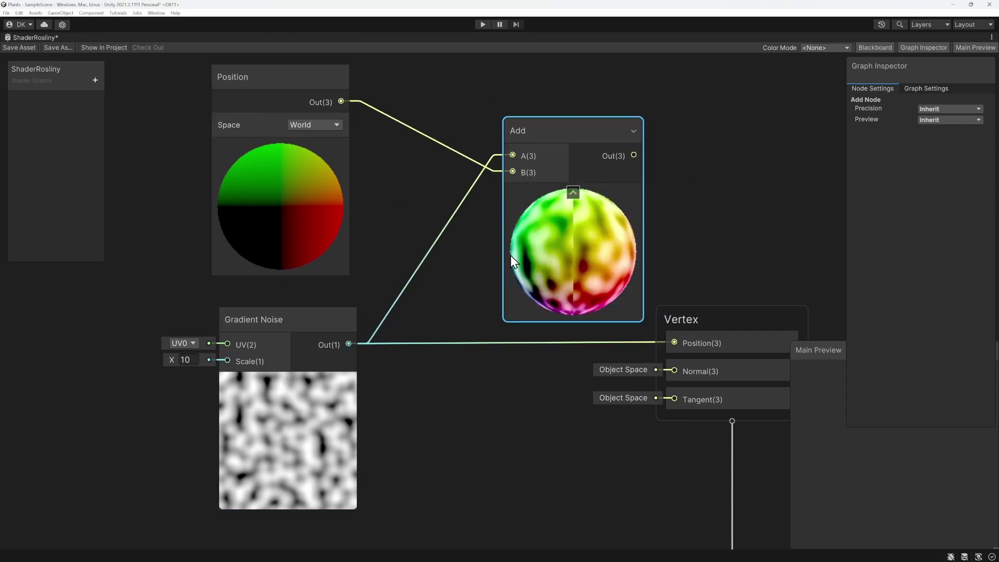
left_click_drag(565, 271, 509, 273)
left_click_drag(577, 158, 674, 343)
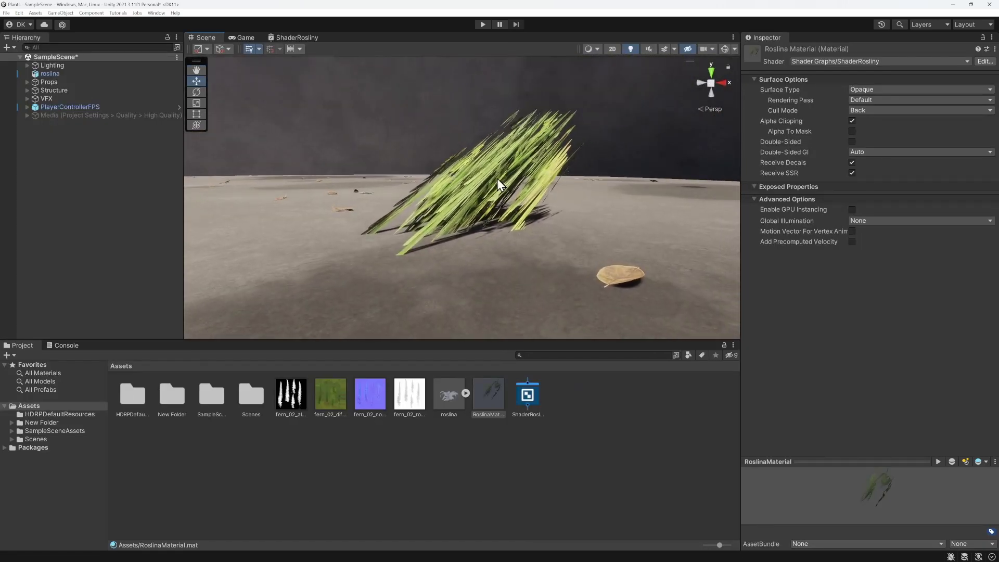
double_click(297, 37)
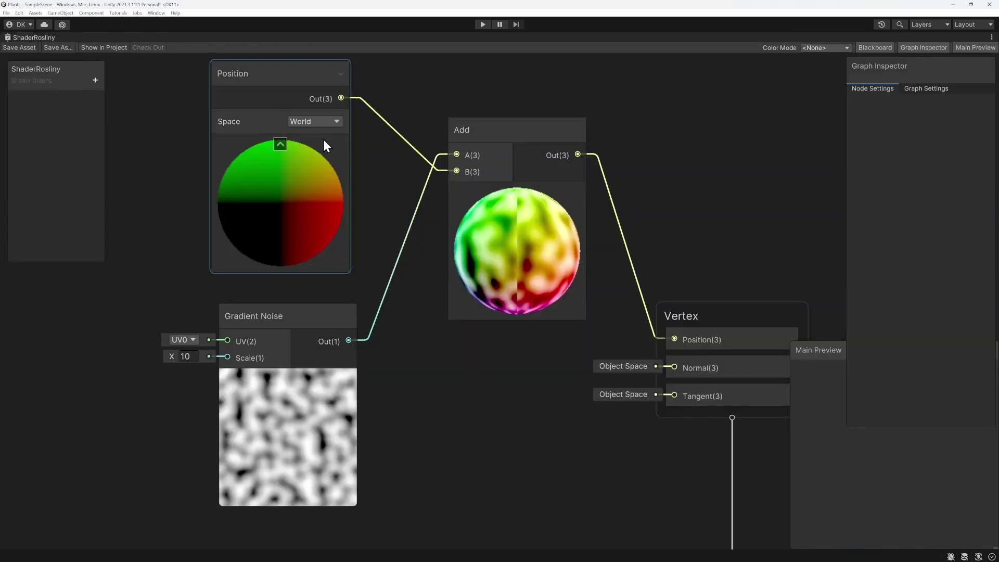
Switch the Position node to Object space
left_click(297, 123)
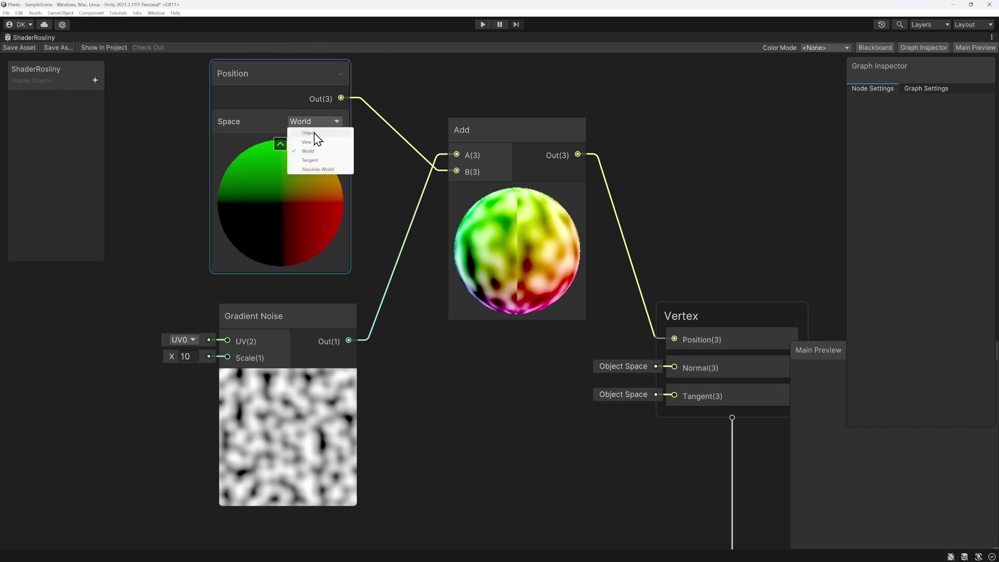
left_click(314, 133)
scroll(395, 227, "down", 2)
left_click_drag(396, 306, 382, 307)
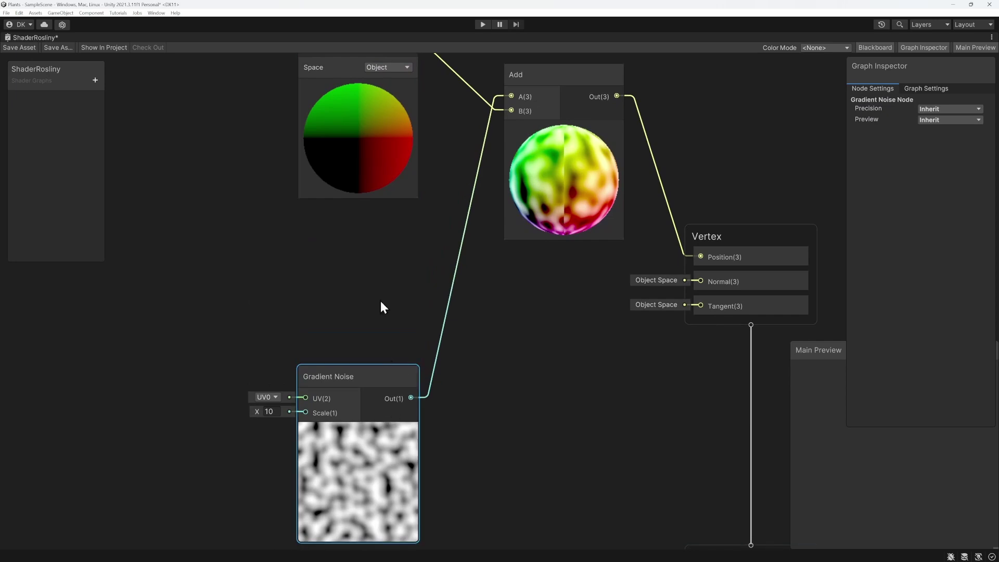
middle_click_drag(278, 252, 367, 294)
Add a Normal Vector node and a Multiply node fed by the Gradient Noise
right_click(318, 296)
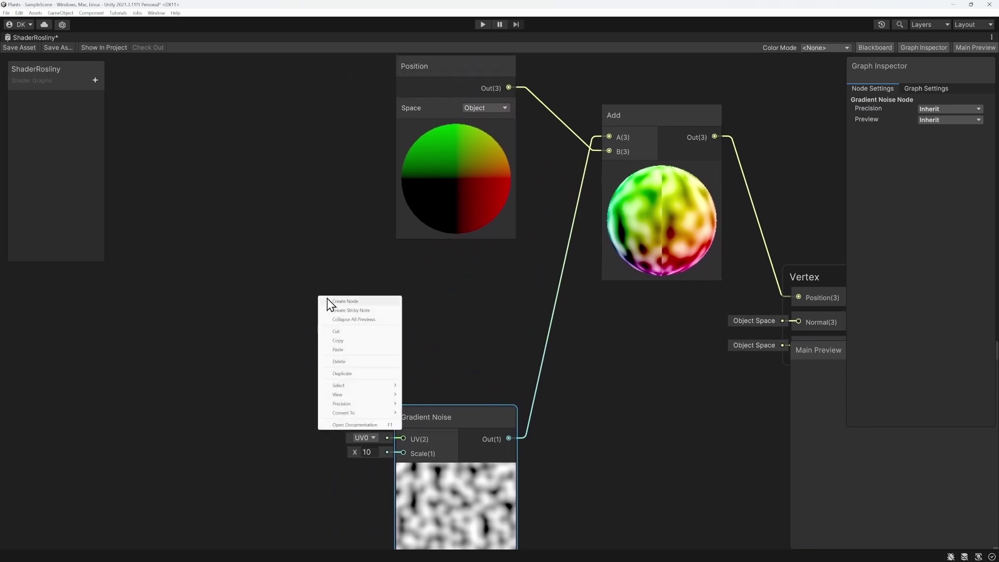
left_click(345, 299)
type("no")
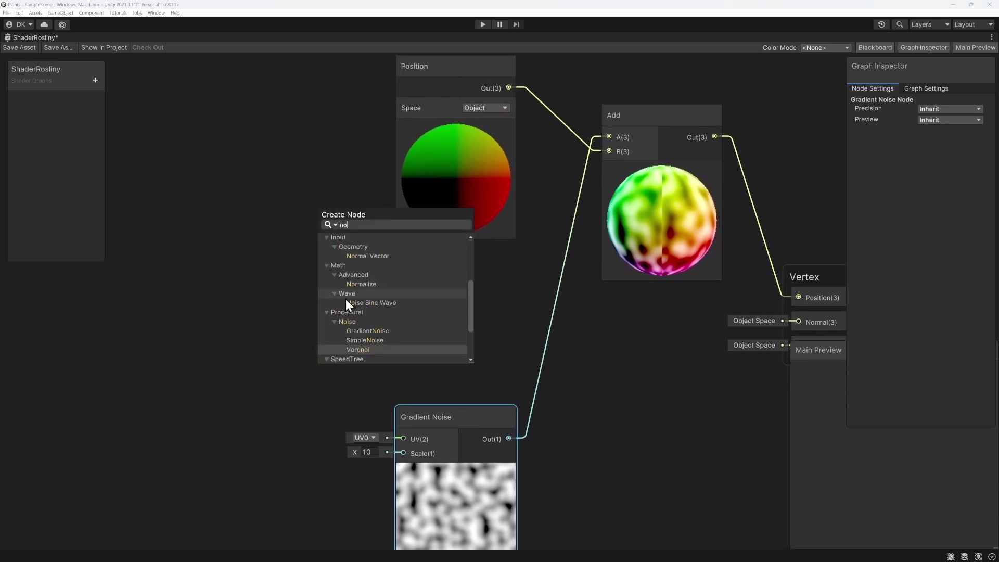
type("rmal")
key("Down")
key("Down")
key("Down")
key("Down")
key("Down")
key("Down")
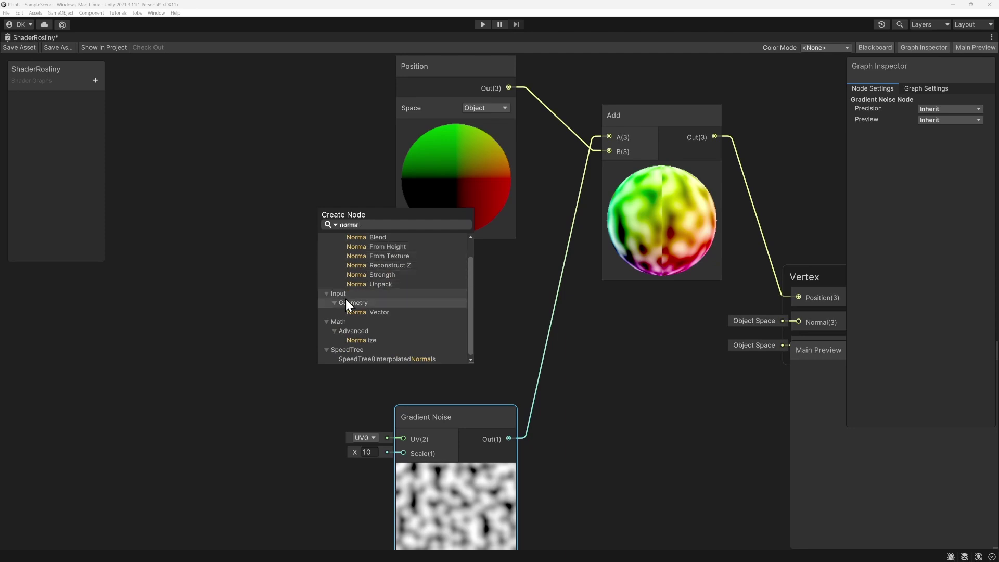
key("Down")
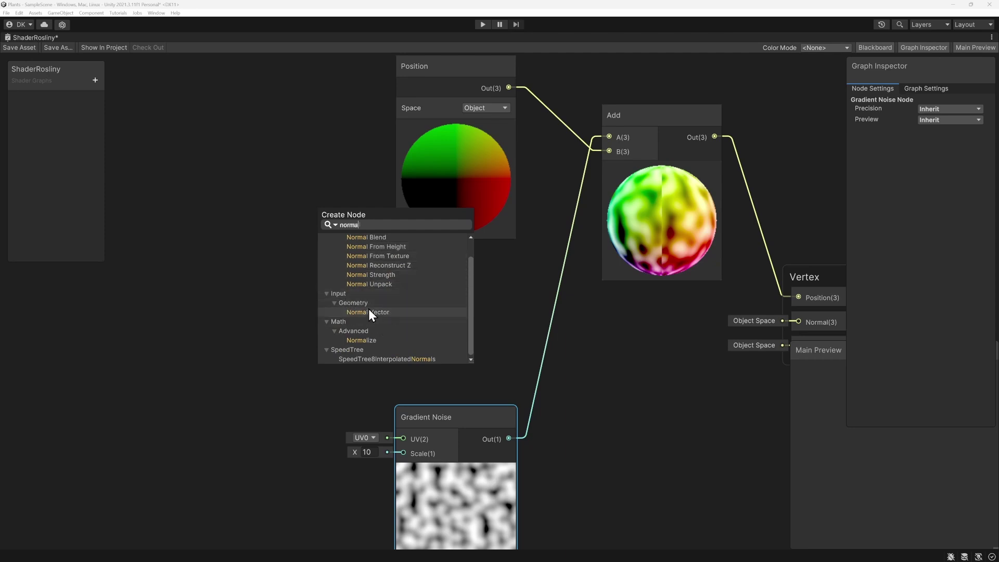
left_click(361, 311)
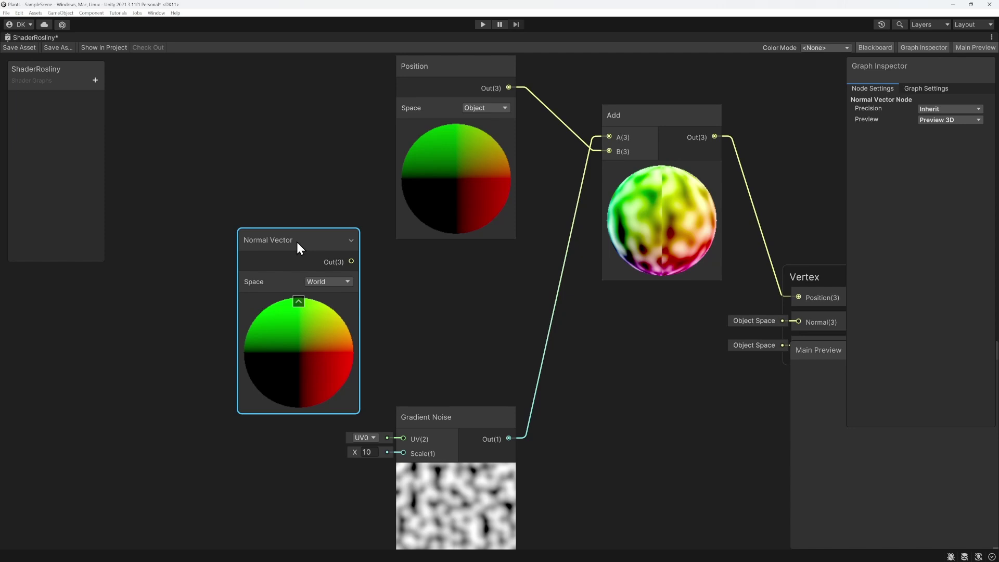
key("space")
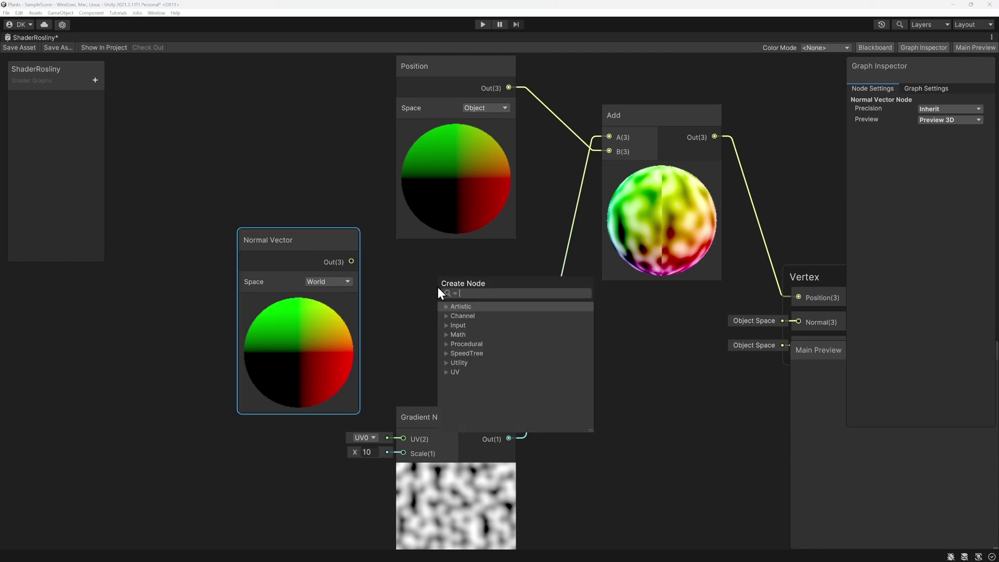
type("multiply")
key("Return")
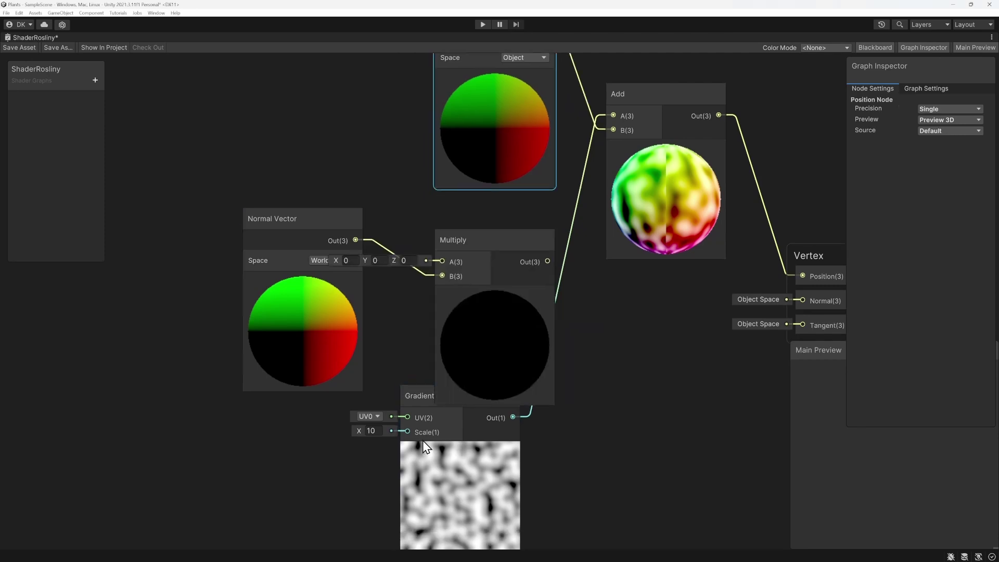
left_click_drag(423, 440, 294, 409)
left_click_drag(386, 392, 470, 202)
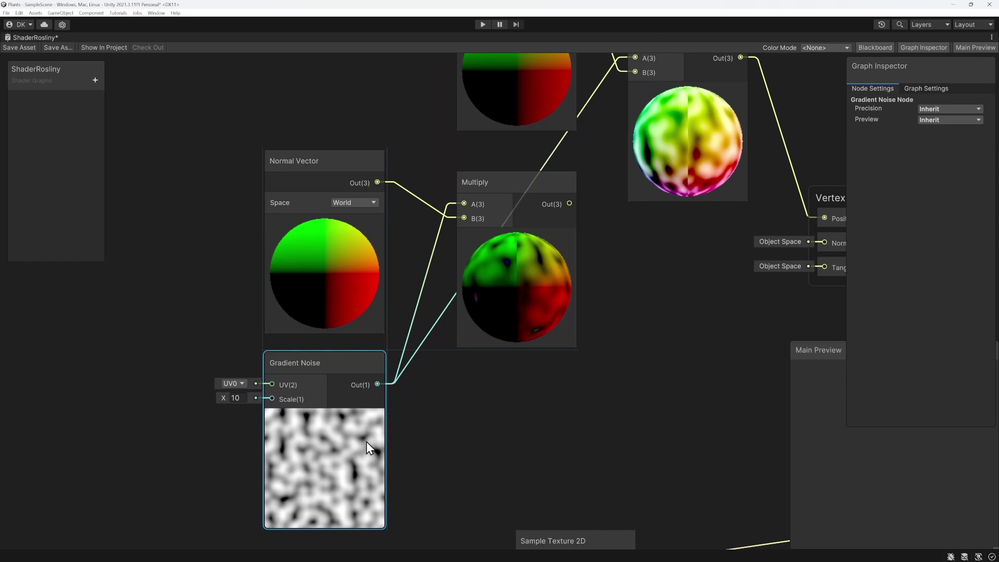
Wire the Multiply result into Add's B input and tidy the node layout
middle_click_drag(513, 294, 357, 378)
left_click_drag(197, 313, 197, 298)
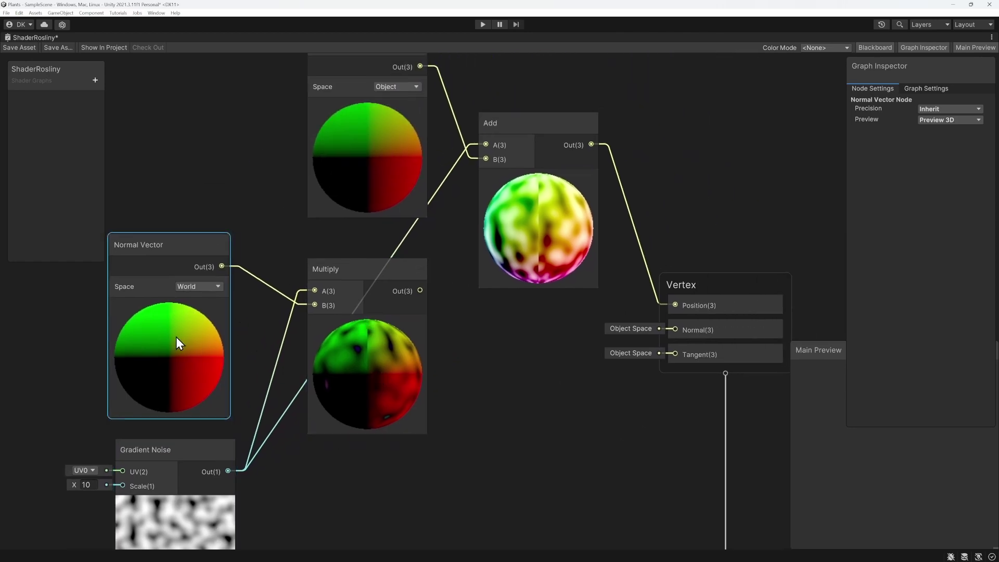
mouse_move(190, 464)
left_mouse_down()
mouse_move(168, 443)
mouse_move(172, 450)
left_mouse_up()
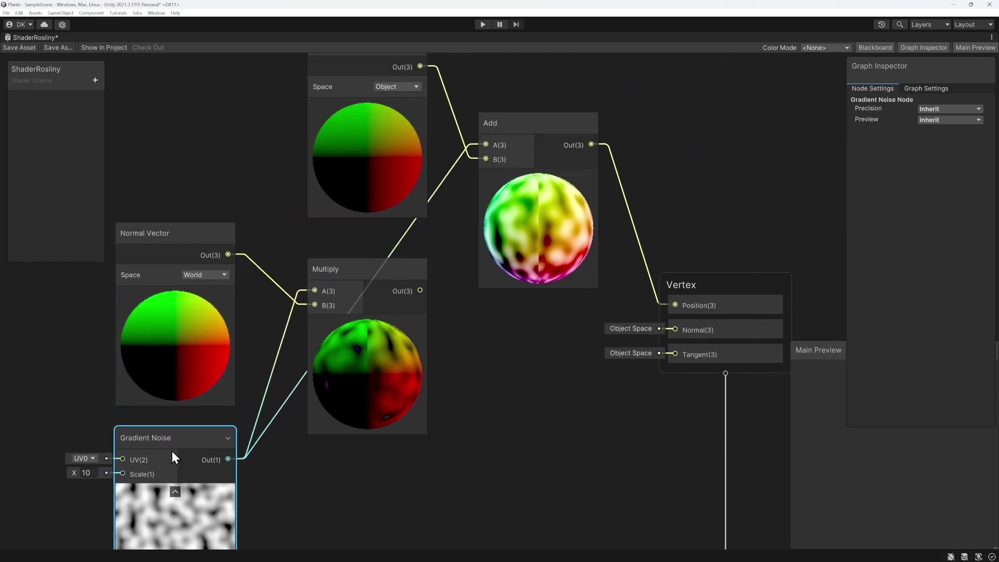
left_click_drag(364, 369, 348, 357)
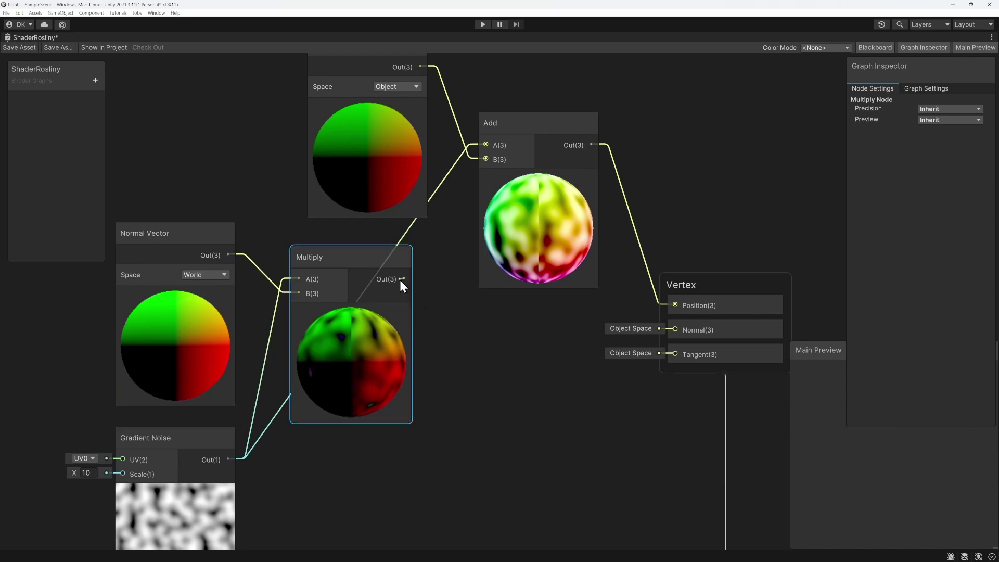
left_click_drag(403, 278, 485, 160)
middle_click_drag(510, 267, 562, 308)
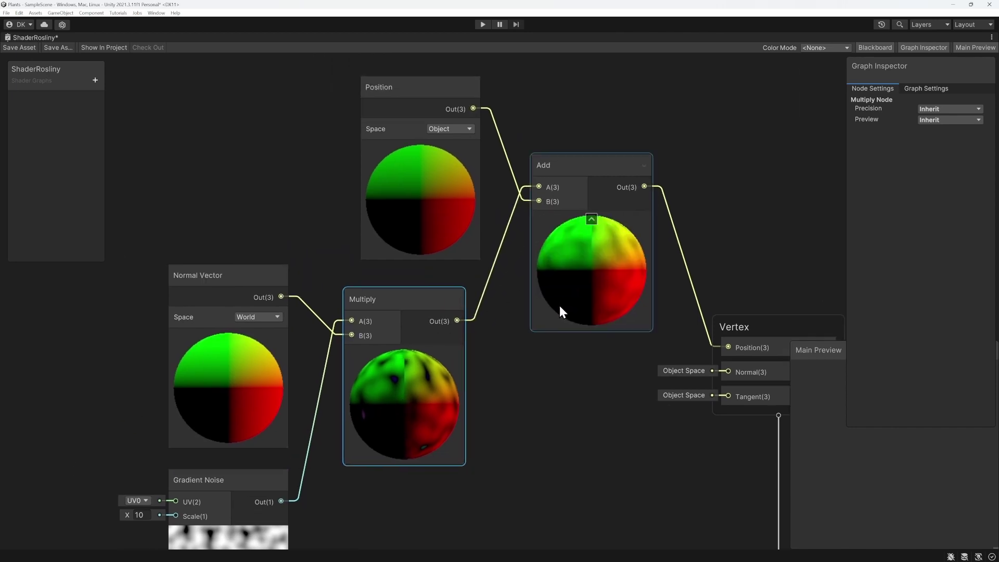
left_click_drag(421, 218, 415, 169)
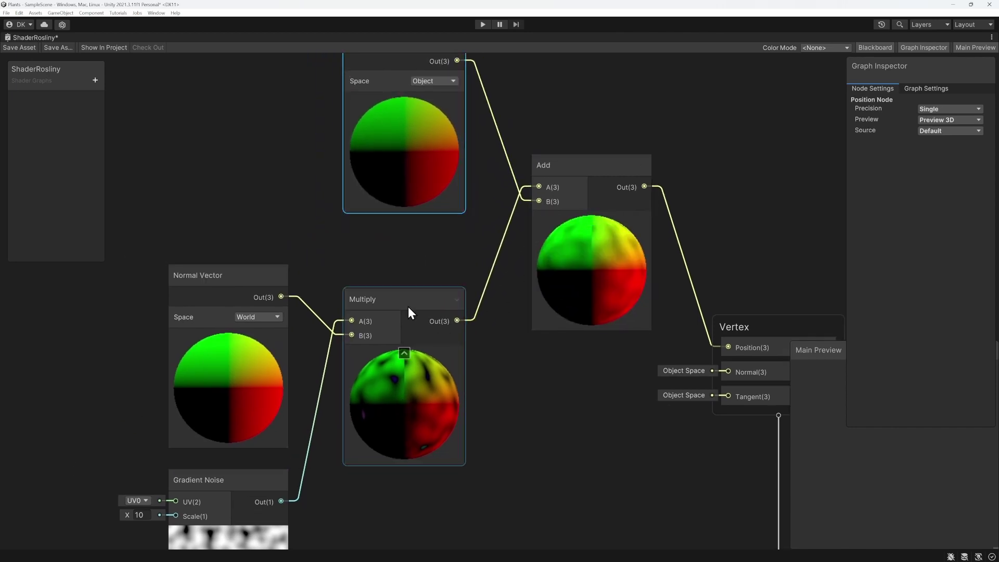
left_click_drag(392, 431, 392, 408)
middle_click_drag(494, 386, 432, 384)
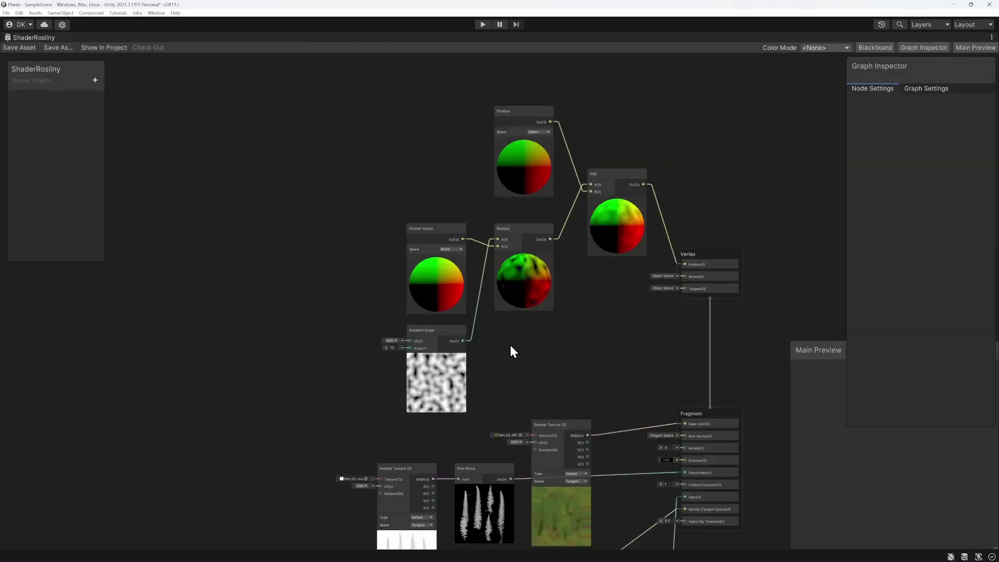
Add a second Multiply node taking the Gradient Noise output via a 'mu' search
scroll(504, 347, "up", 3)
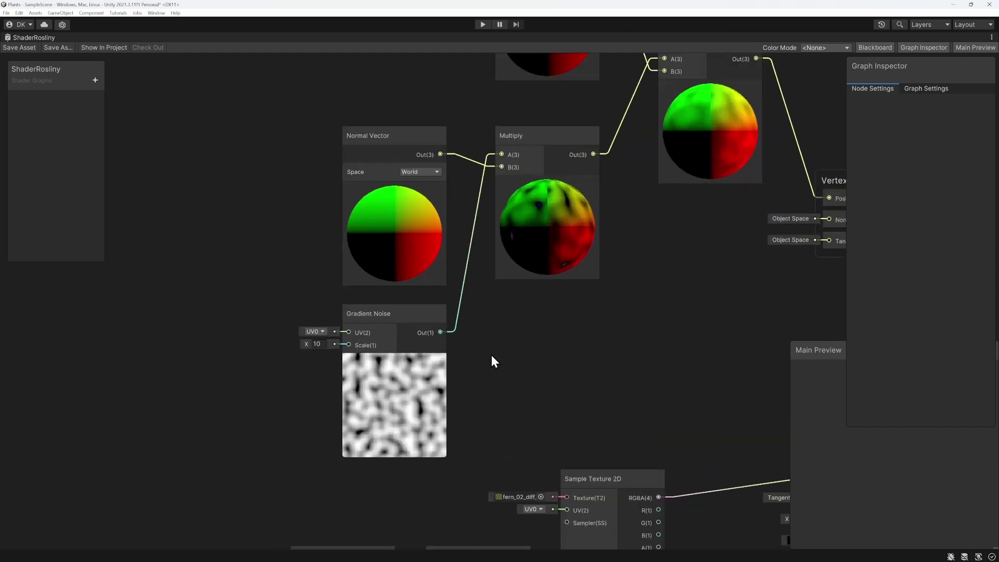
middle_click_drag(490, 357, 611, 334)
left_click_drag(499, 354, 322, 351)
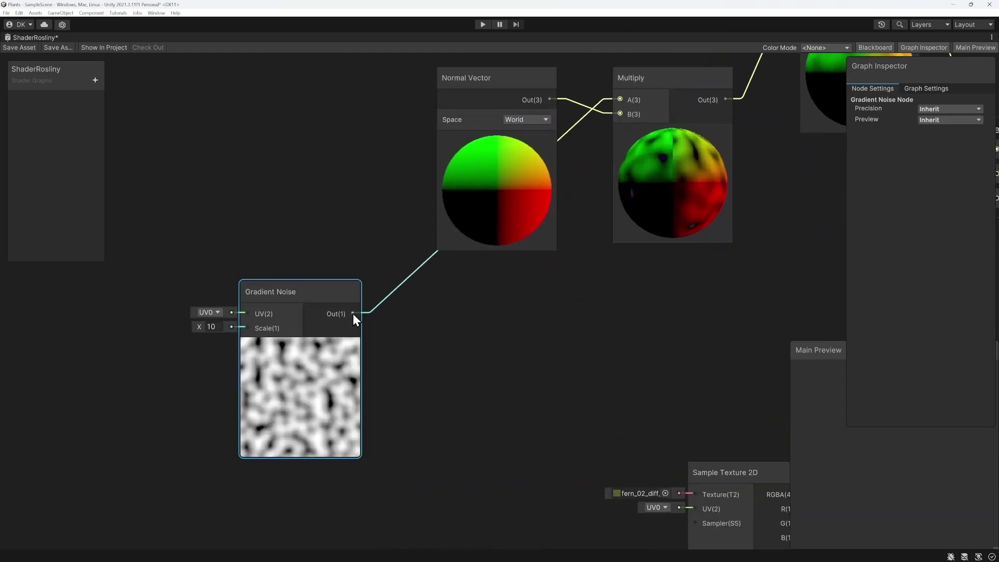
left_click_drag(352, 313, 471, 305)
type("m")
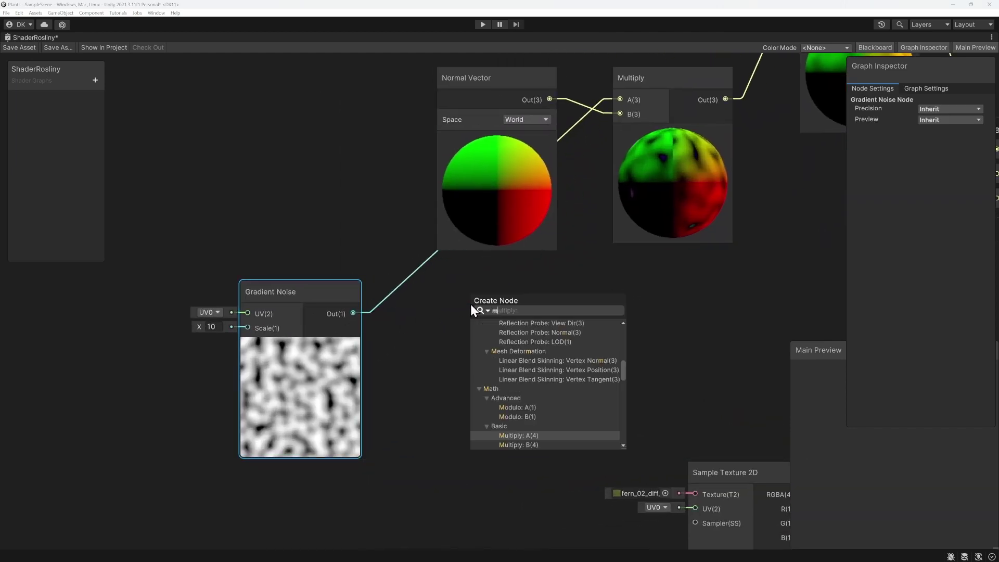
type("ul")
key("Return")
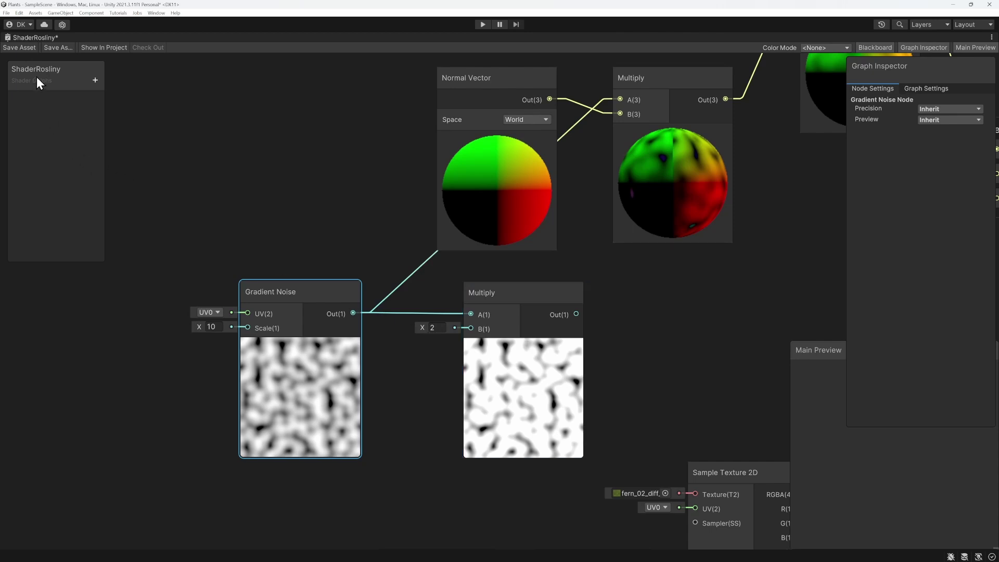
left_click_drag(36, 81, 70, 81)
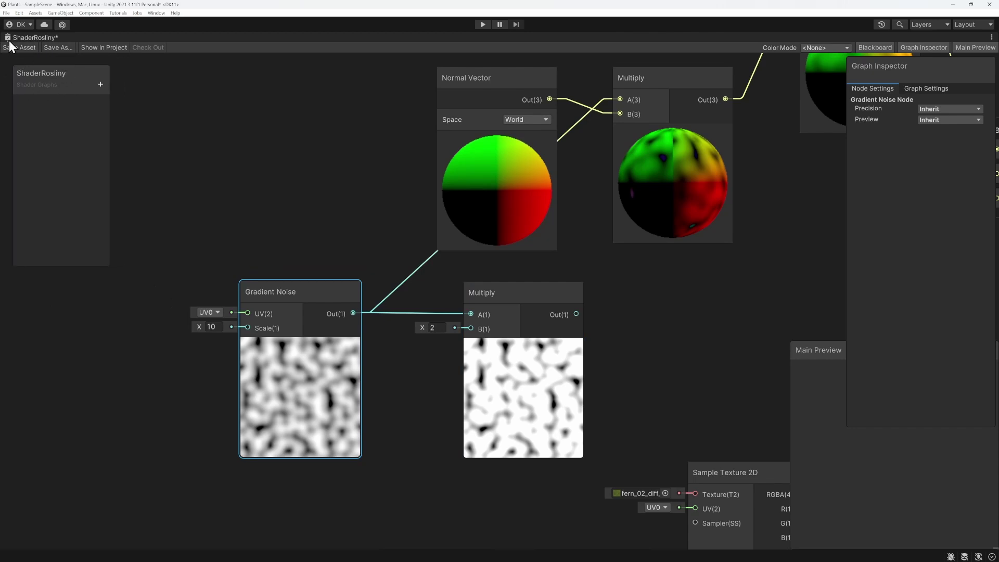
Create exposed Float 'Sila' with default 1, plug it into Multiply B, and save
left_click(99, 85)
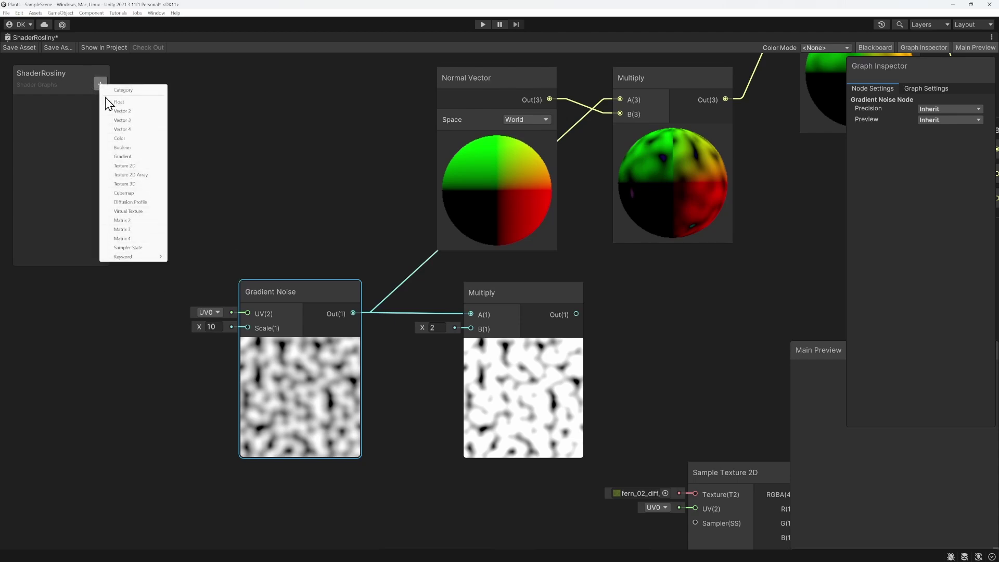
left_click(130, 102)
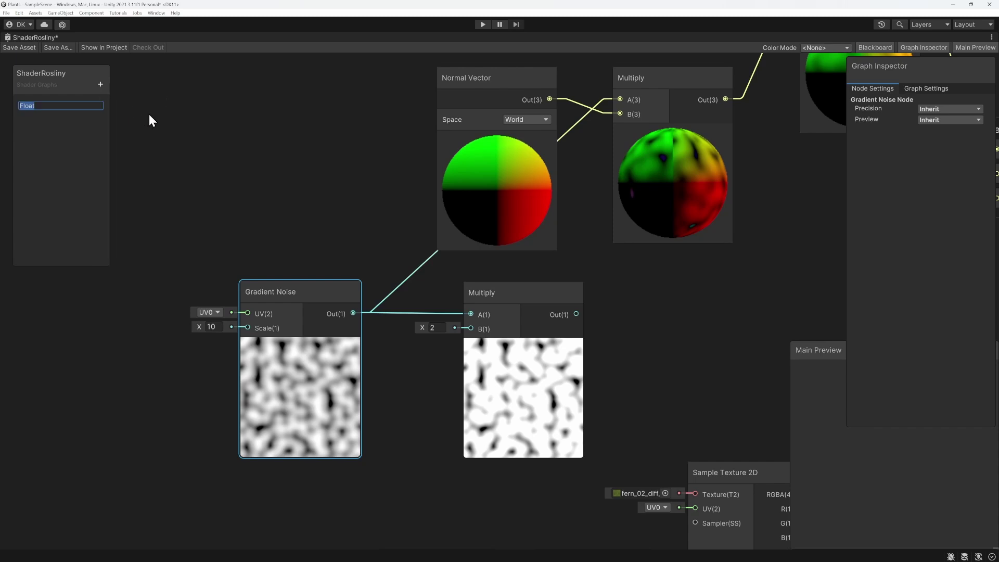
type("Sila")
key("Return")
left_click(28, 107)
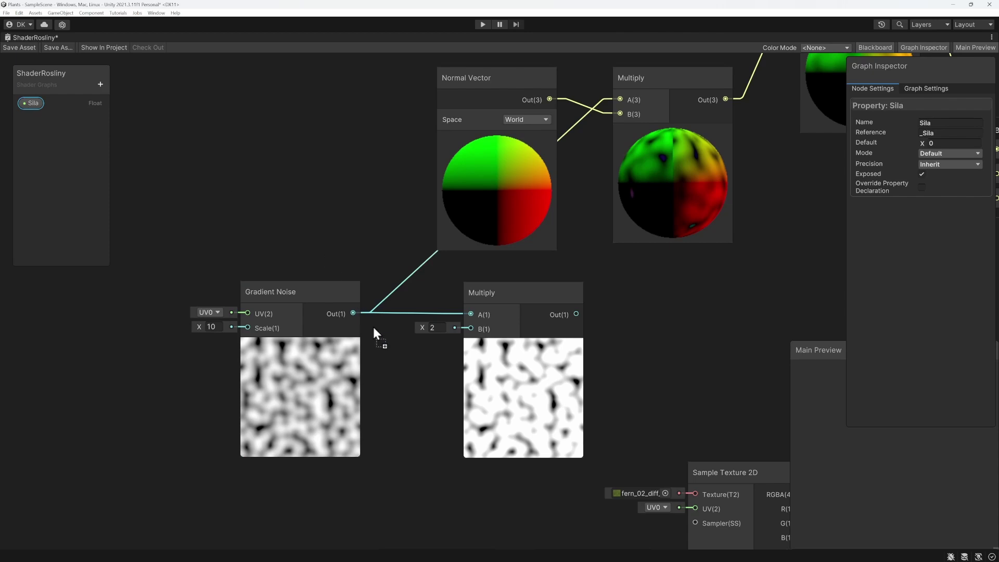
left_click_drag(389, 360, 479, 327)
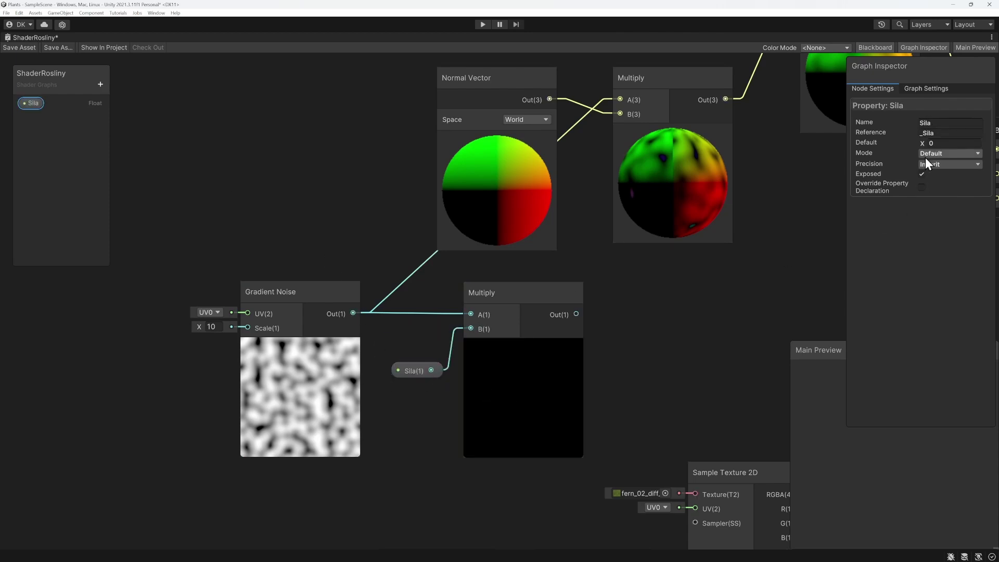
left_click(941, 142)
type("1")
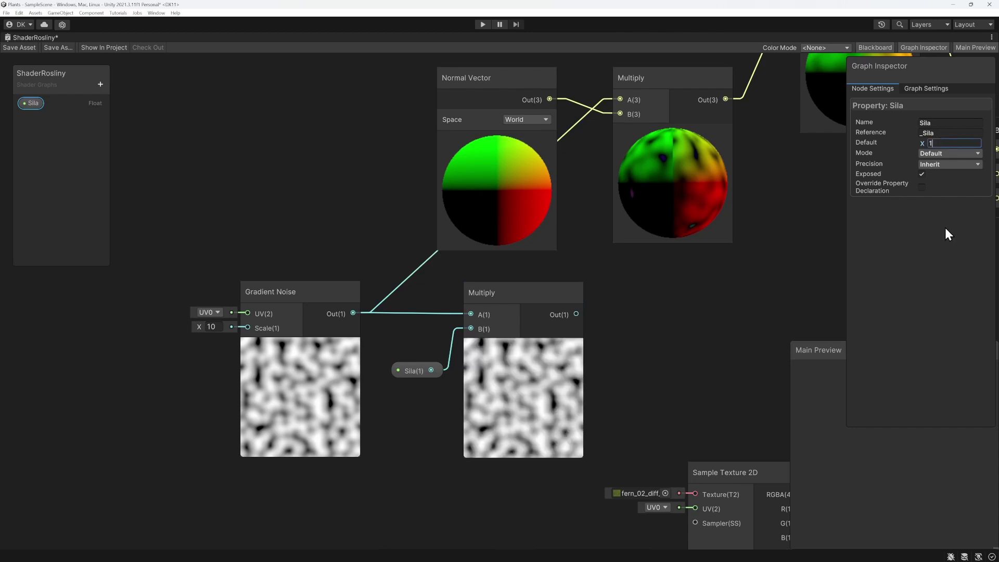
key("ctrl+s")
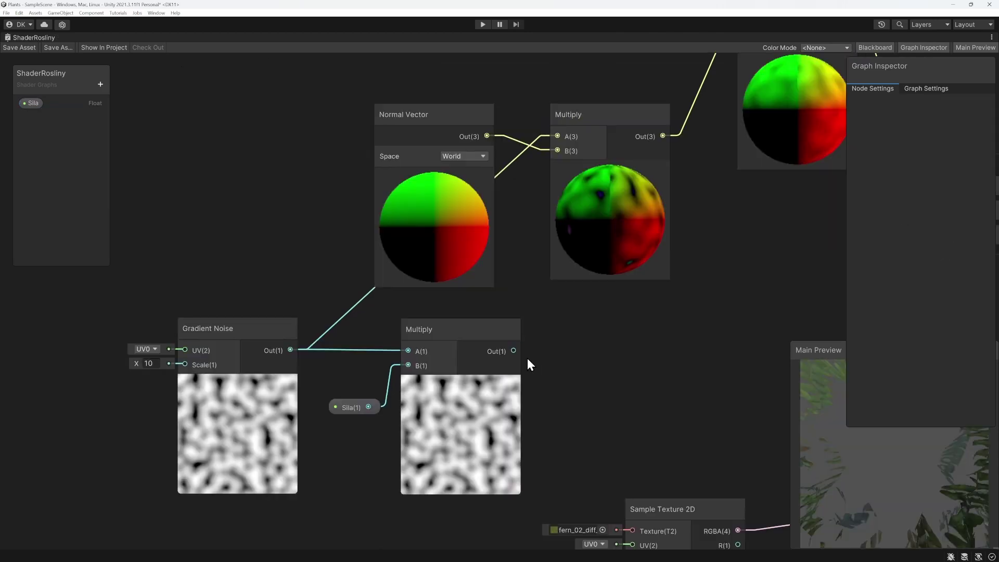
Route the scaled noise onward, set the material's Sila to 0.21, and frame the fern
left_click_drag(514, 351, 557, 150)
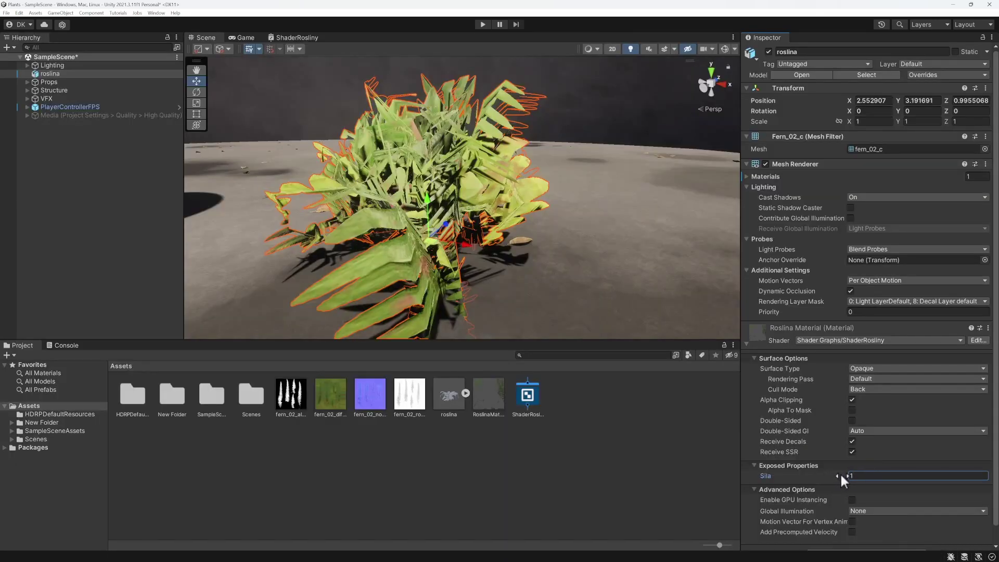
left_click_drag(841, 472, 826, 471)
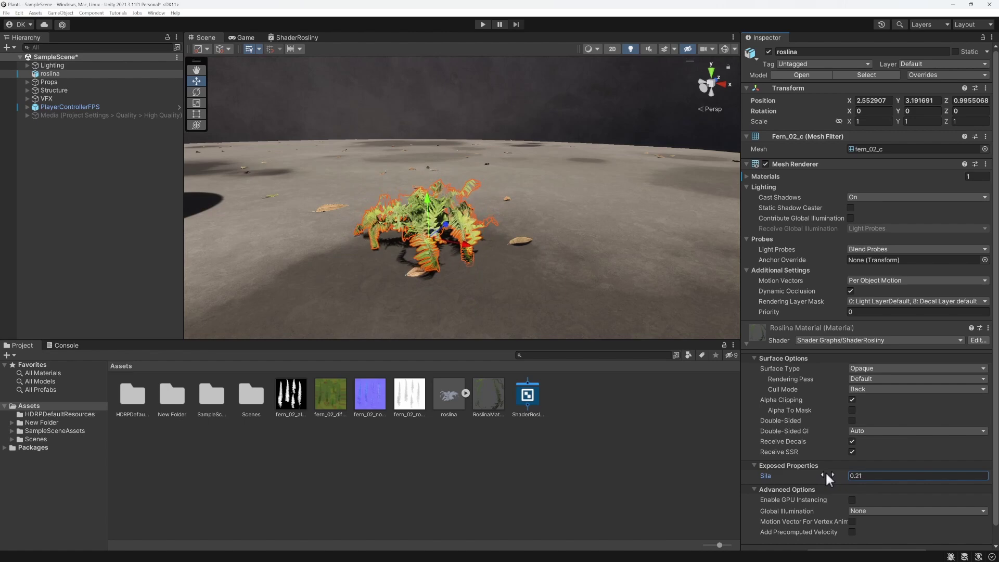
key("f")
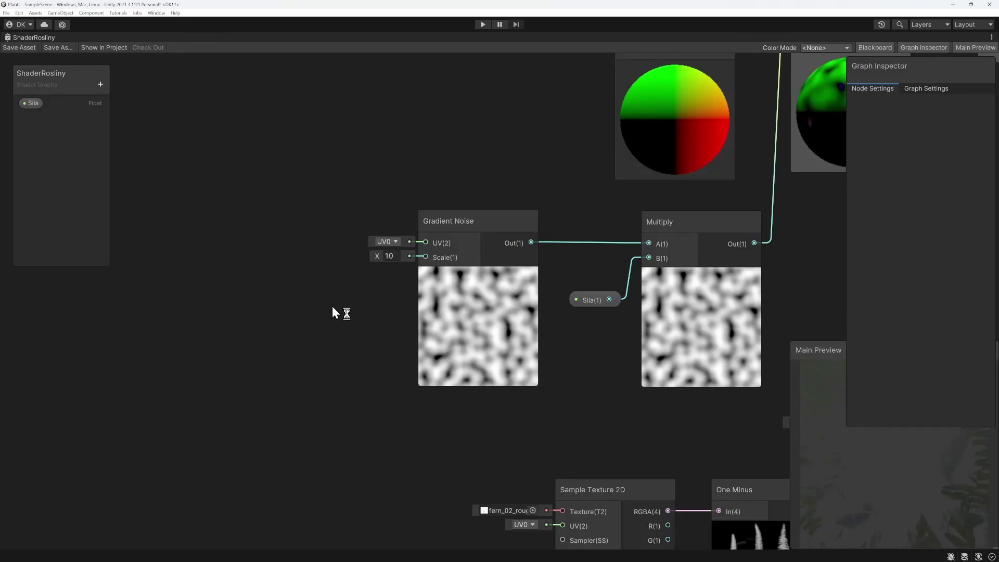
Add a Time node and a Multiply taking Time as B, with A set to 1
right_click(234, 238)
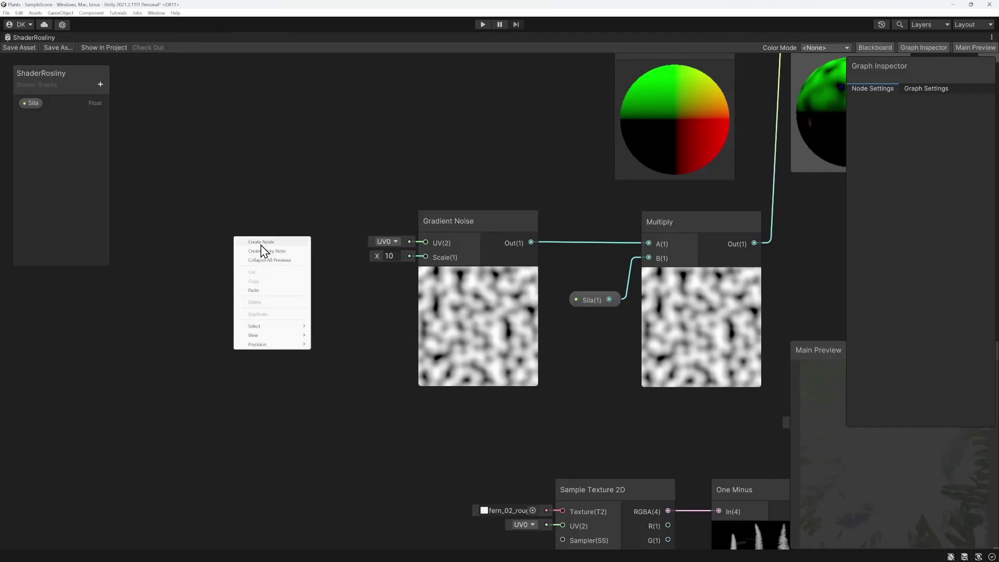
left_click(259, 244)
type("time")
key("Return")
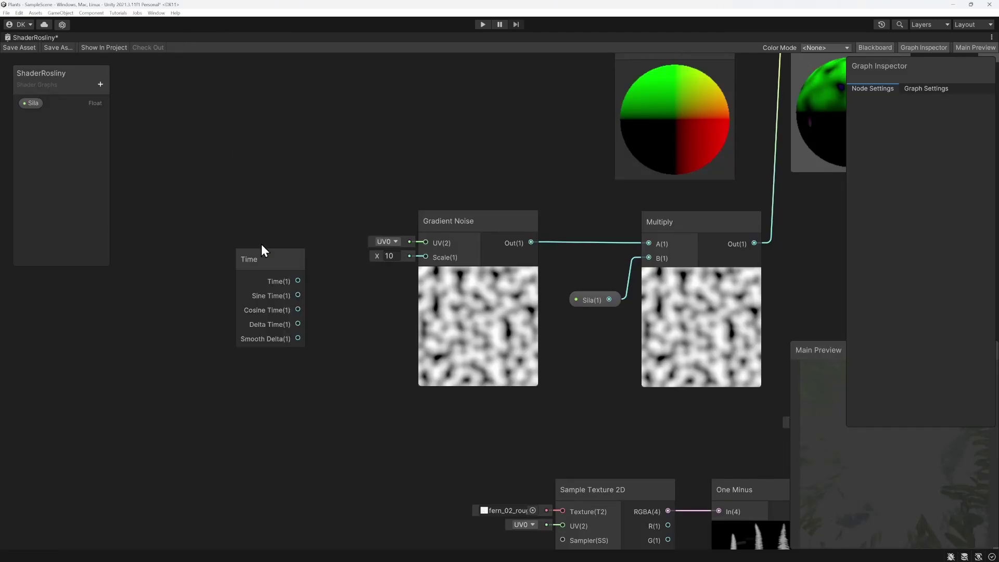
left_click_drag(266, 249, 154, 215)
middle_click_drag(154, 214, 433, 228)
mouse_move(437, 223)
left_mouse_down()
mouse_move(289, 229)
mouse_move(329, 236)
left_mouse_up()
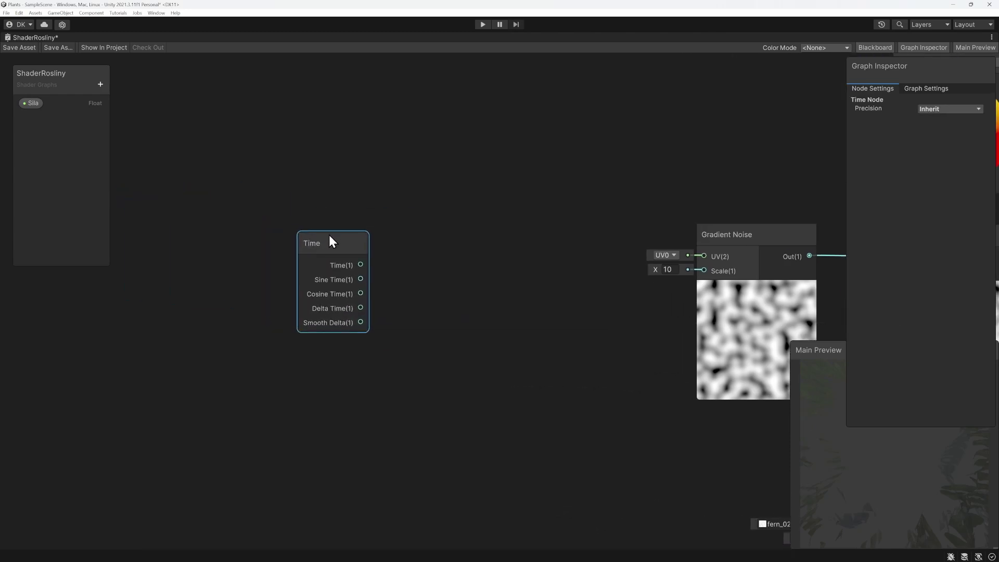
left_click_drag(358, 269, 419, 273)
type("mul")
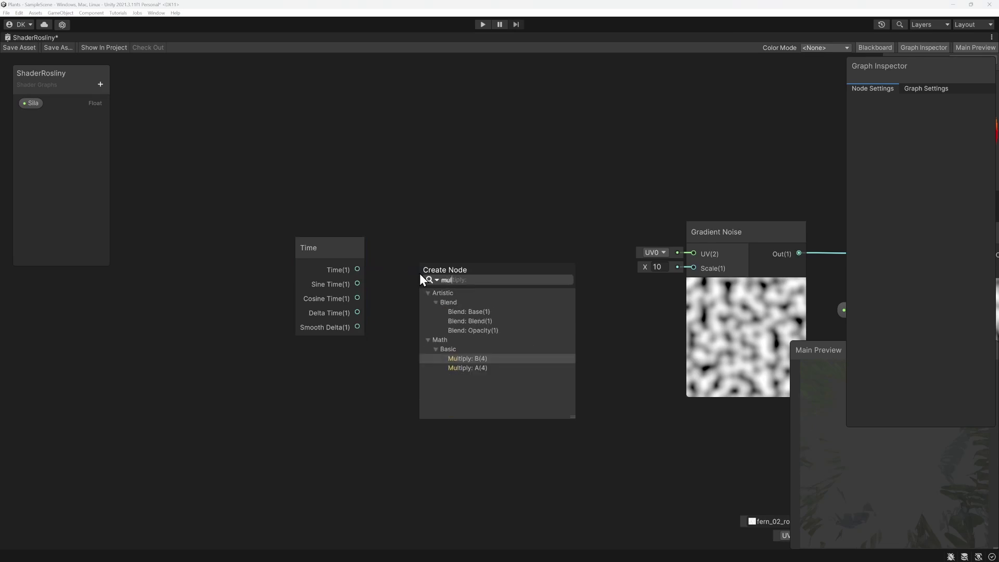
type("ti")
key("Return")
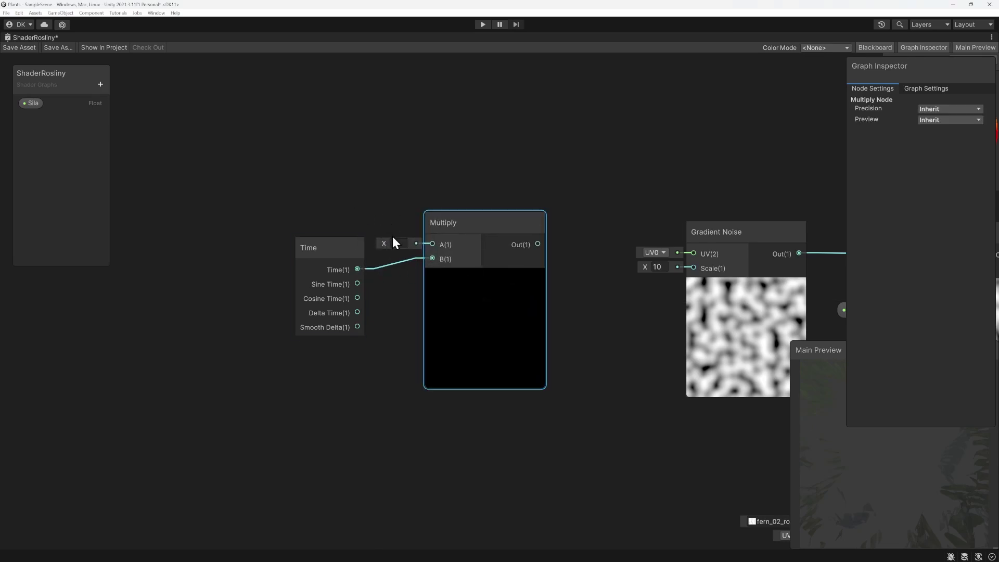
type("1")
left_click(386, 264)
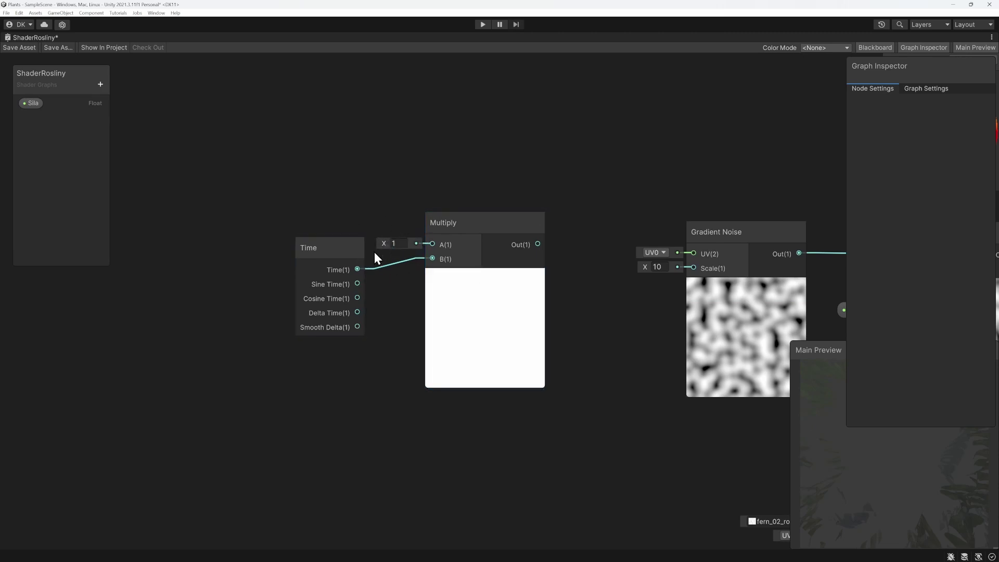
Create exposed Float 'Predkosc' with default 1 and wire it into Multiply's A input
left_click(101, 84)
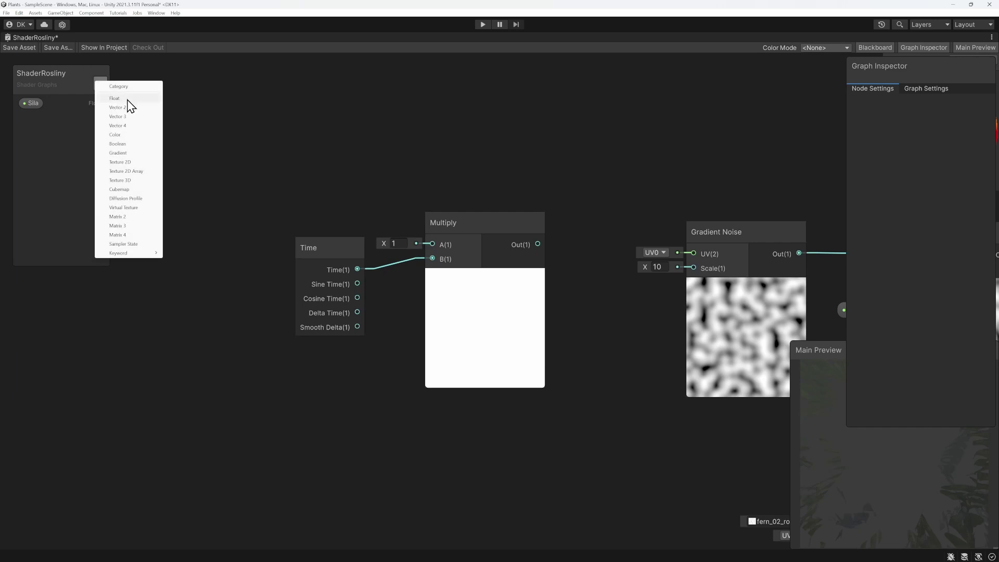
left_click(129, 100)
type("Predkosc")
key("Return")
mouse_move(39, 117)
left_mouse_down()
mouse_move(345, 194)
mouse_move(432, 244)
left_mouse_up()
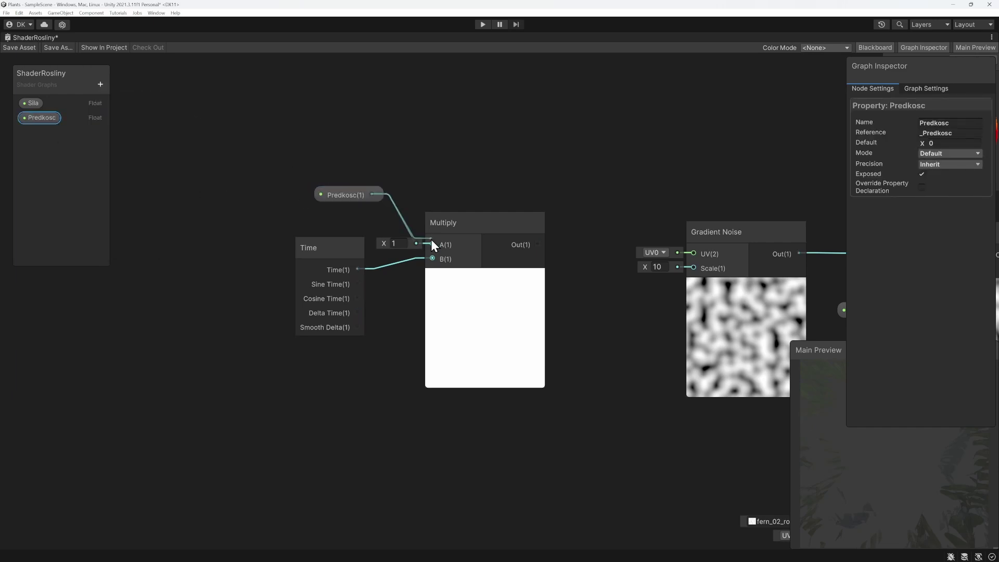
left_click(952, 144)
type("1")
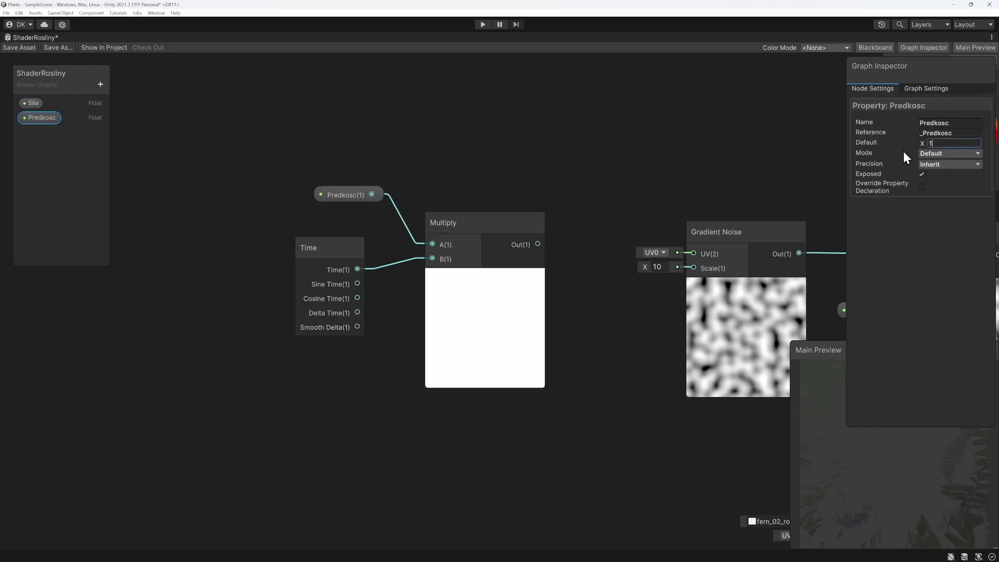
left_click(516, 163)
Shift the Predkosc, Time and Multiply nodes left and pull a connection from Multiply's output
middle_click_drag(484, 166, 441, 252)
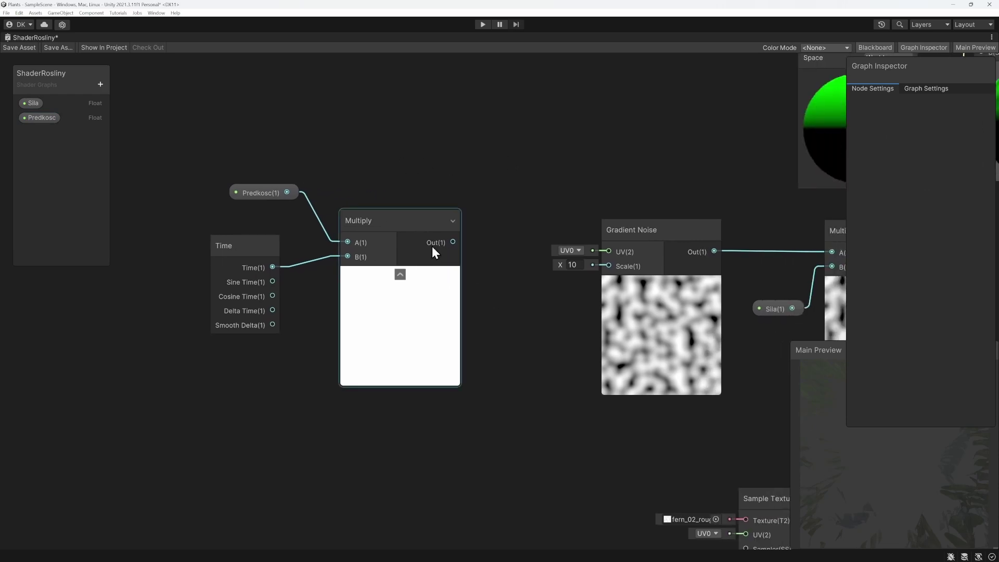
mouse_move(188, 140)
left_mouse_down()
mouse_move(385, 367)
mouse_move(221, 369)
left_mouse_up()
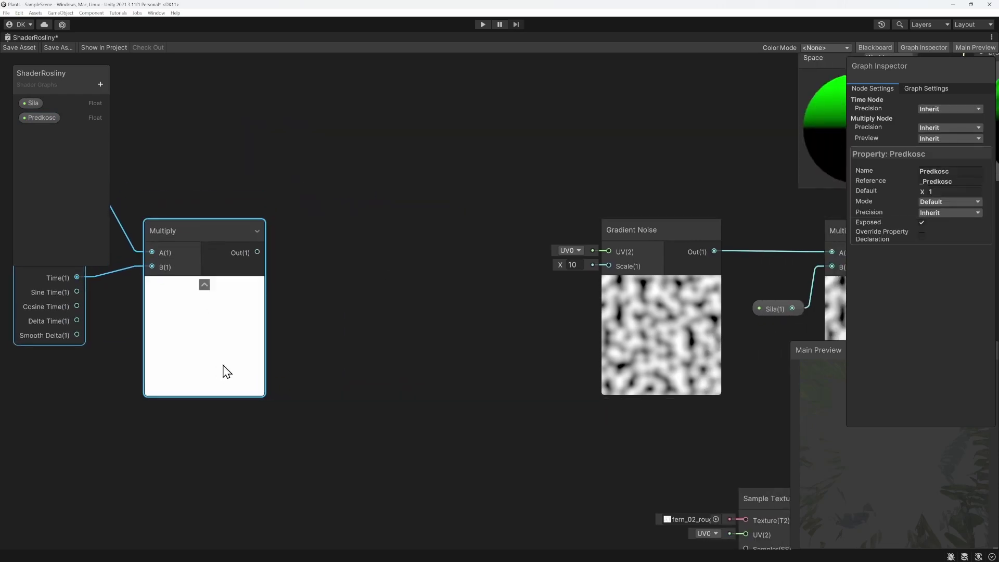
middle_click_drag(324, 366, 375, 355)
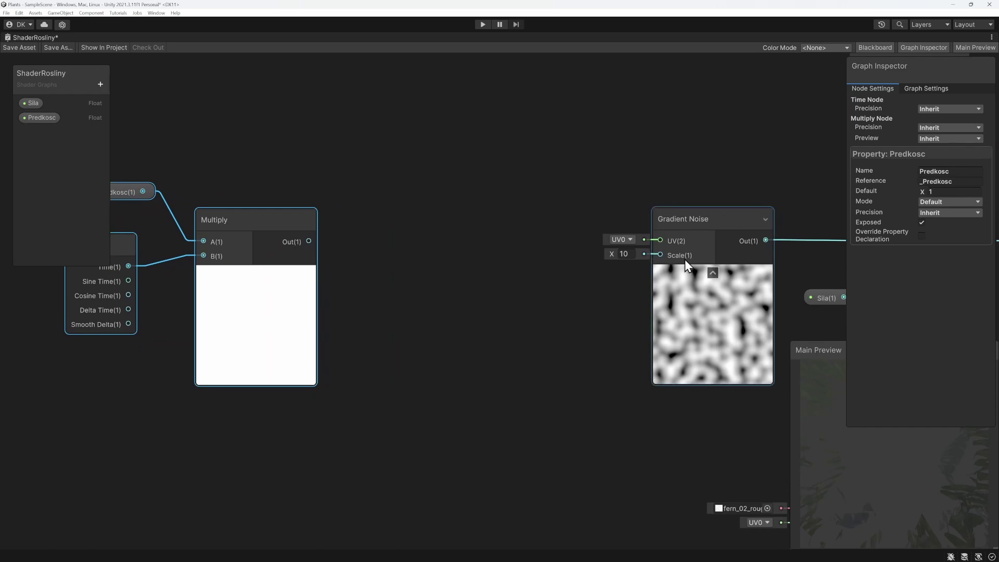
middle_click_drag(647, 321, 710, 319)
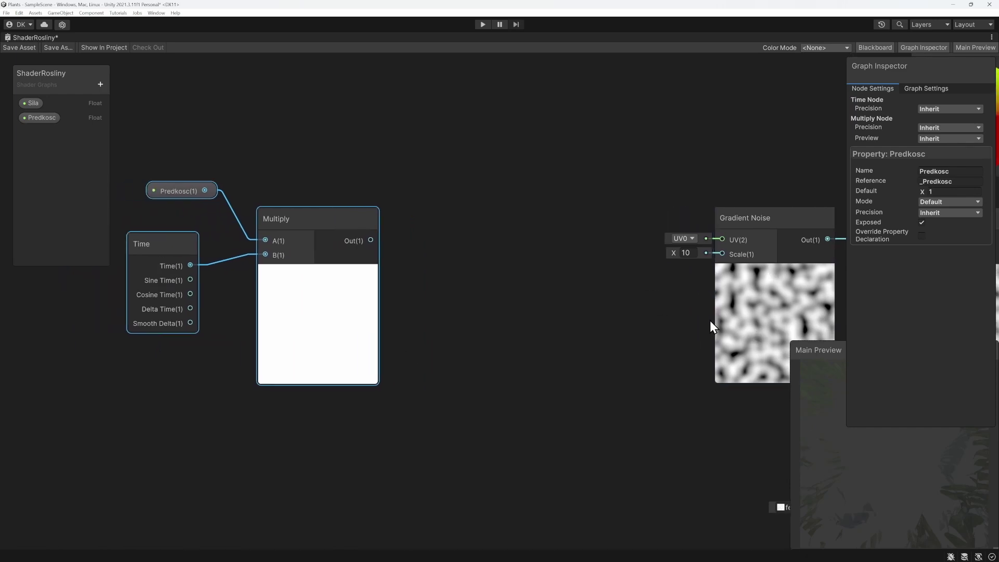
left_click_drag(371, 239, 475, 240)
Add a Tiling And Offset node between the Predkosc × Time Multiply output and the Gradient Noise UV
type("t")
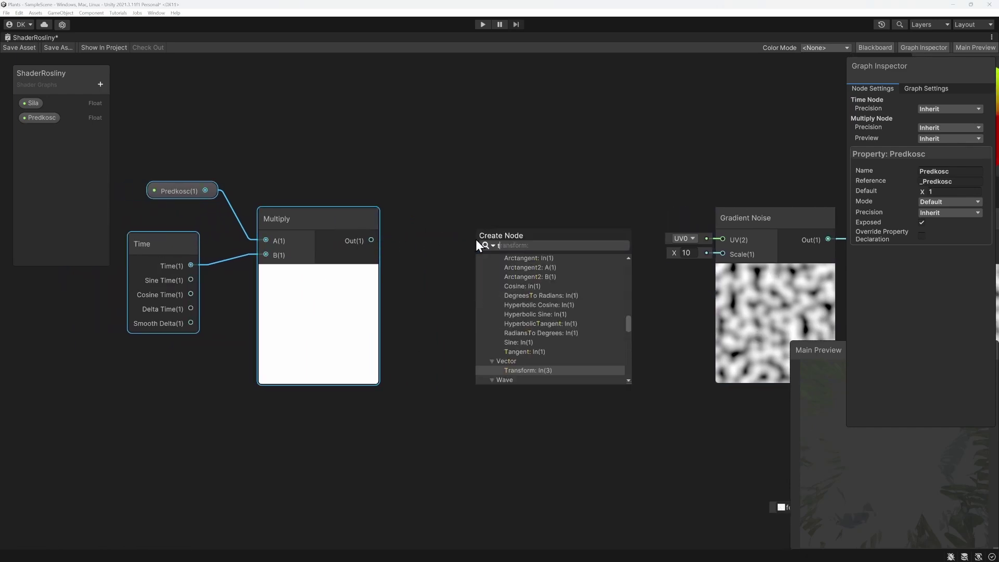
type("ili")
key("Return")
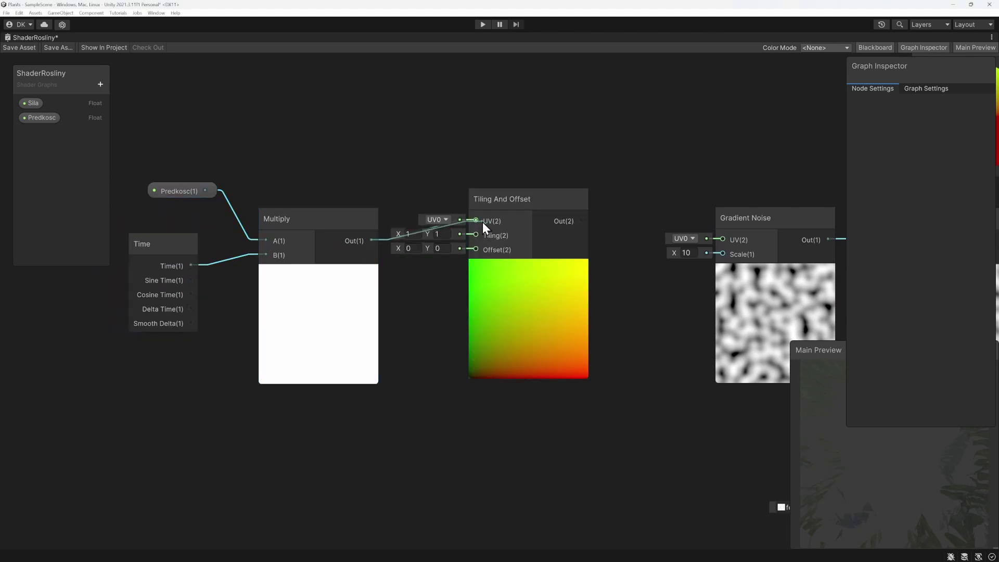
left_click_drag(398, 245, 482, 222)
middle_click_drag(599, 229, 425, 218)
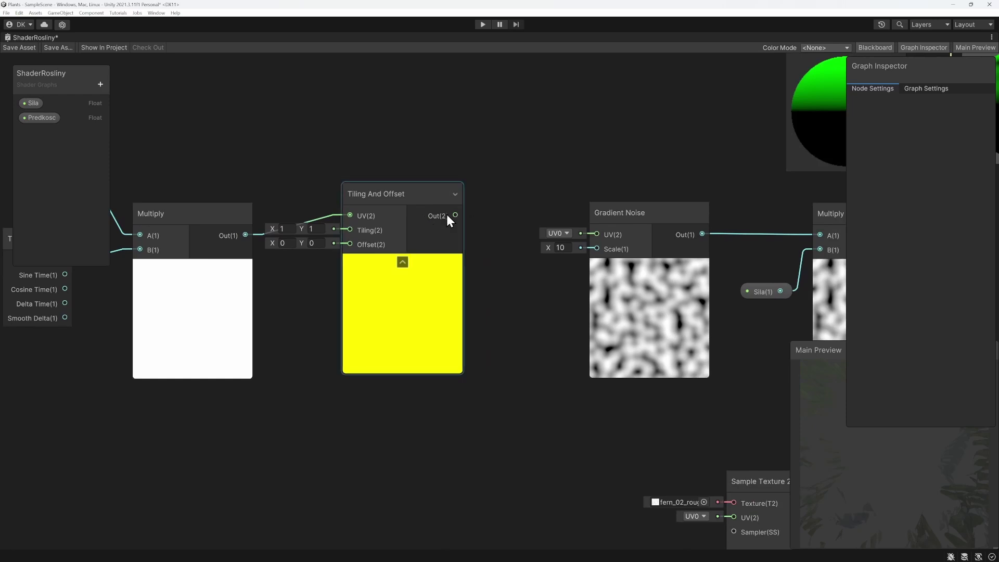
left_click_drag(450, 214, 596, 234)
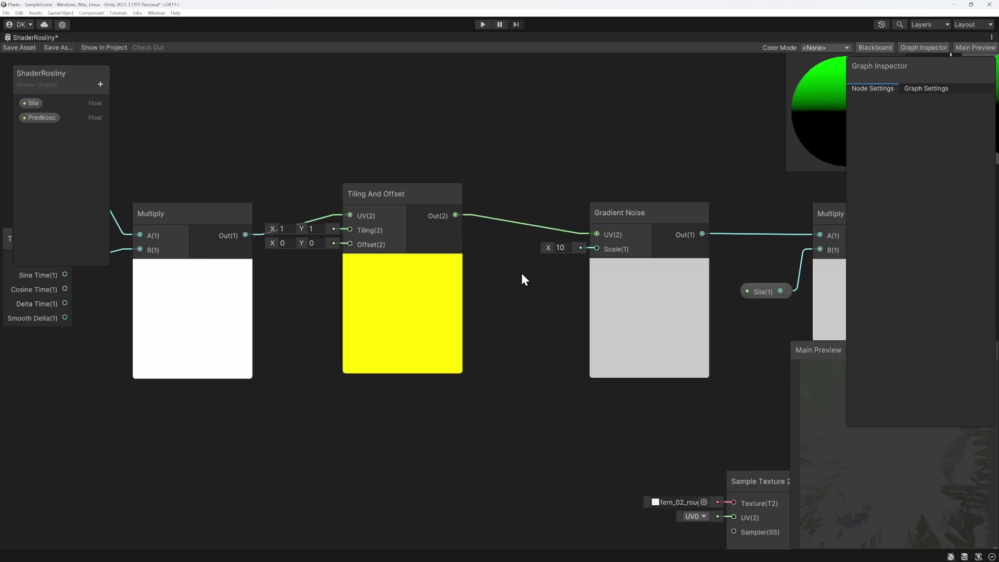
middle_click_drag(535, 287, 391, 269)
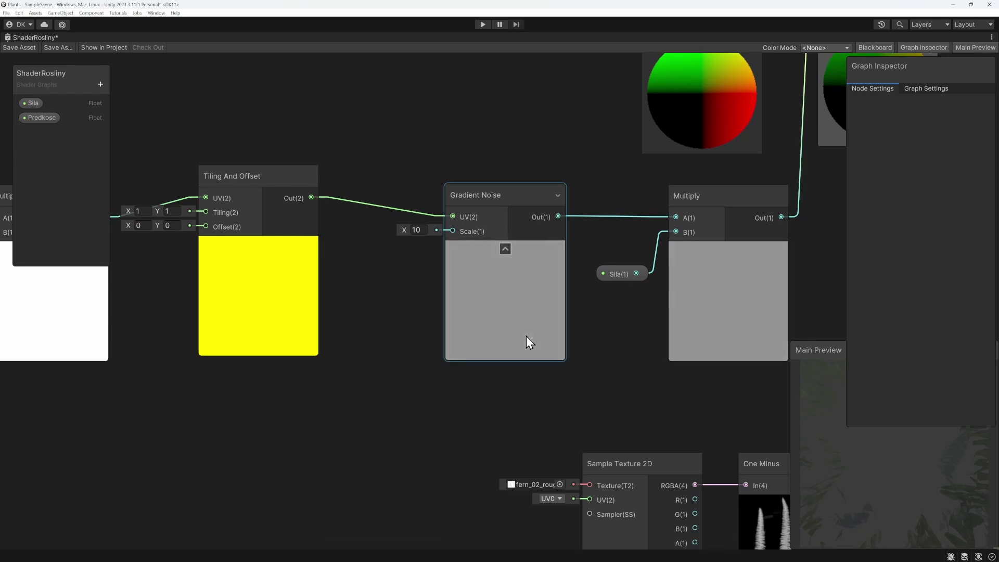
scroll(425, 341, "up", 1)
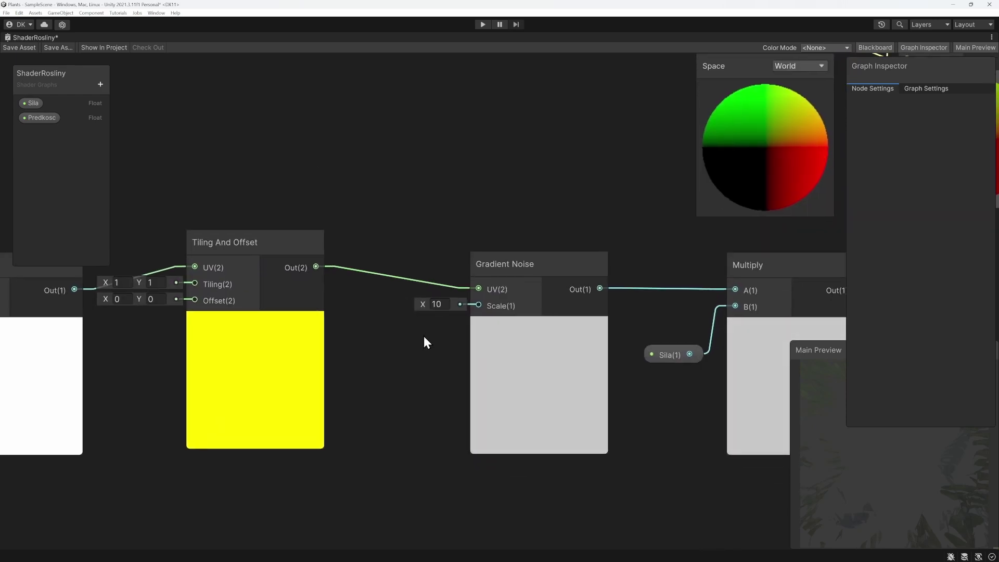
scroll(426, 337, "down", 1)
middle_click_drag(427, 337, 628, 396)
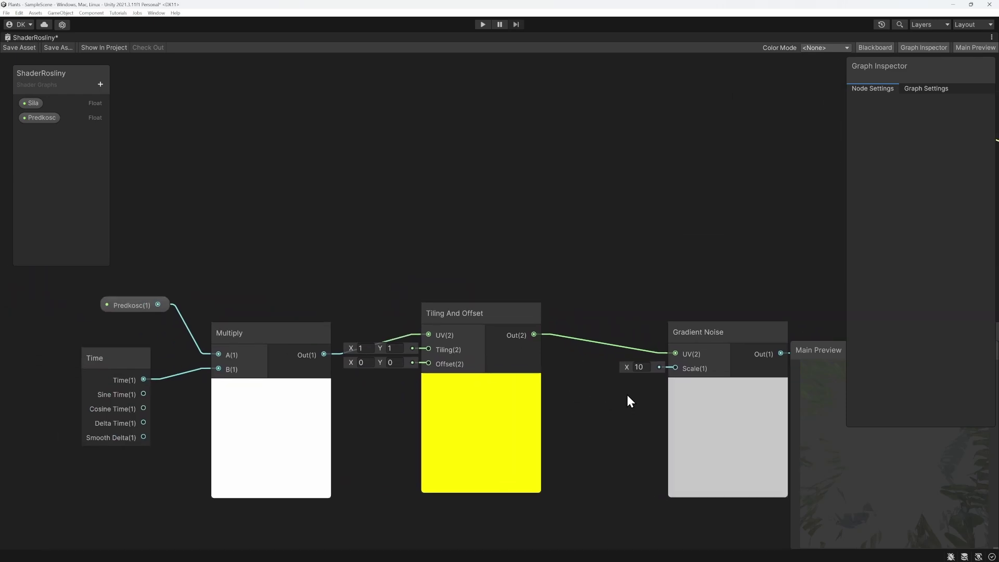
scroll(295, 179, "down", 1)
Add a Position node above the Multiply and check that it uses Object space
right_click(295, 181)
left_click(314, 188)
type("p")
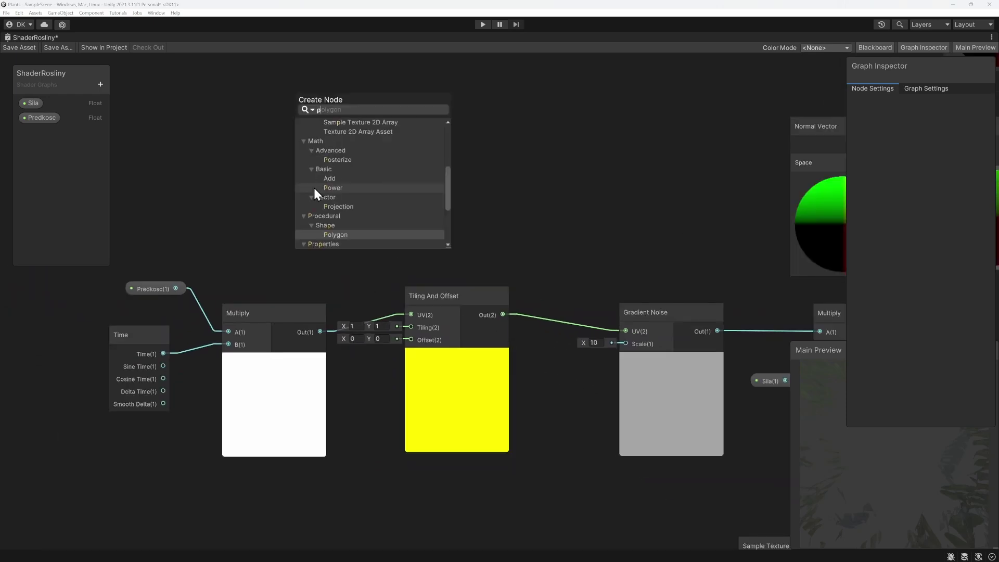
type("osition")
key("Return")
left_click_drag(380, 323, 293, 235)
left_click(284, 157)
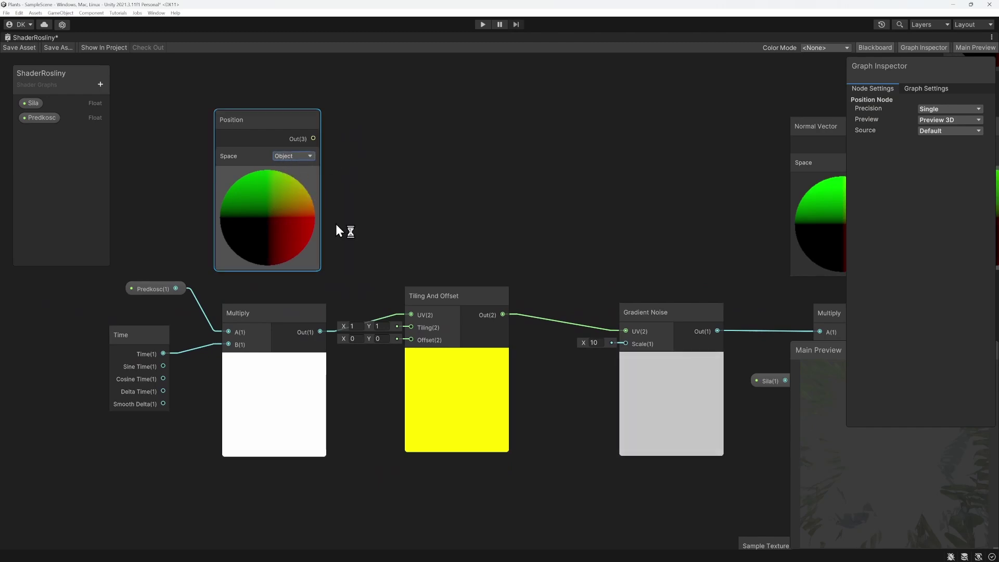
Sum Position and the time Multiply in an Add node feeding Tiling And Offset UV, then save
left_click_drag(232, 320, 321, 285)
type("add")
key("Return")
mouse_move(247, 140)
left_mouse_down()
mouse_move(202, 140)
mouse_move(320, 305)
left_mouse_up()
mouse_move(401, 293)
left_mouse_down()
mouse_move(399, 305)
mouse_move(435, 321)
left_mouse_up()
middle_click_drag(547, 301, 477, 242)
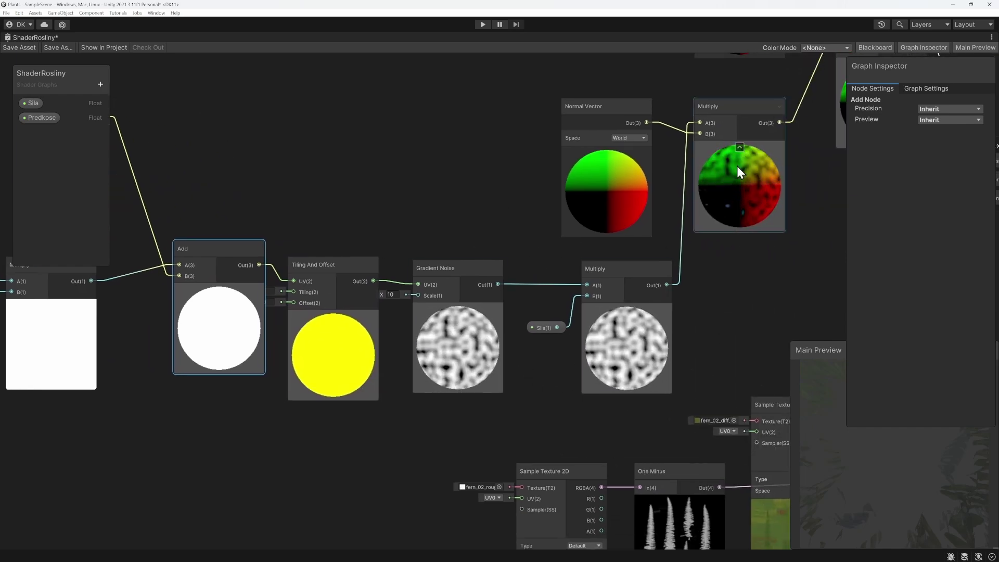
middle_click_drag(737, 166, 371, 330)
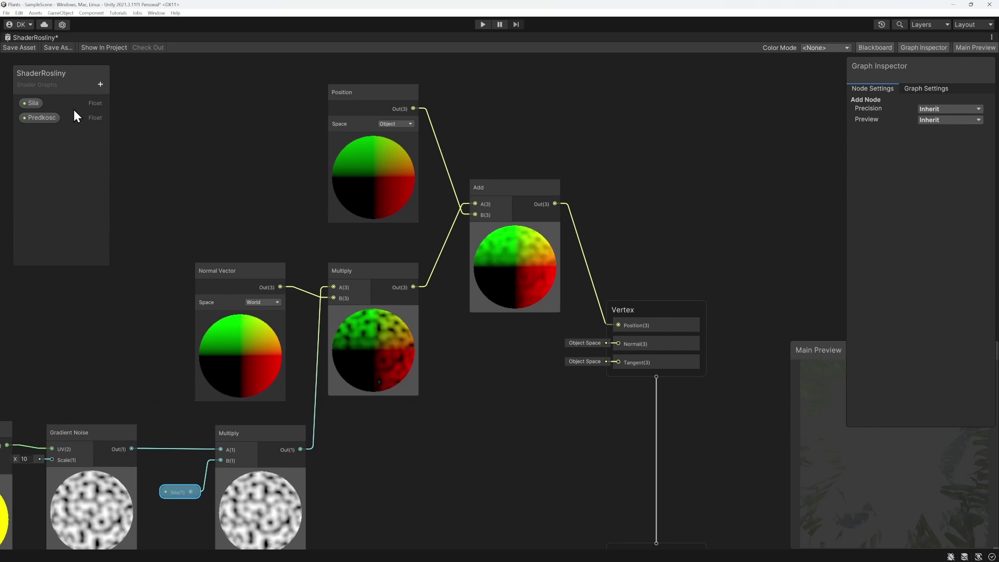
left_click(19, 47)
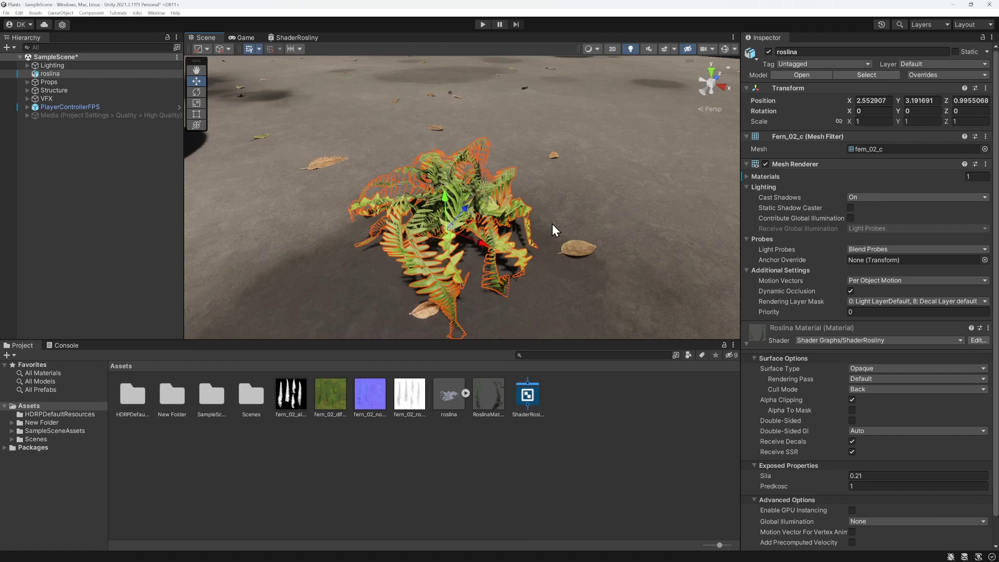
Play the scene and set the Roslina material's Predkosc to 0.02
left_click(482, 24)
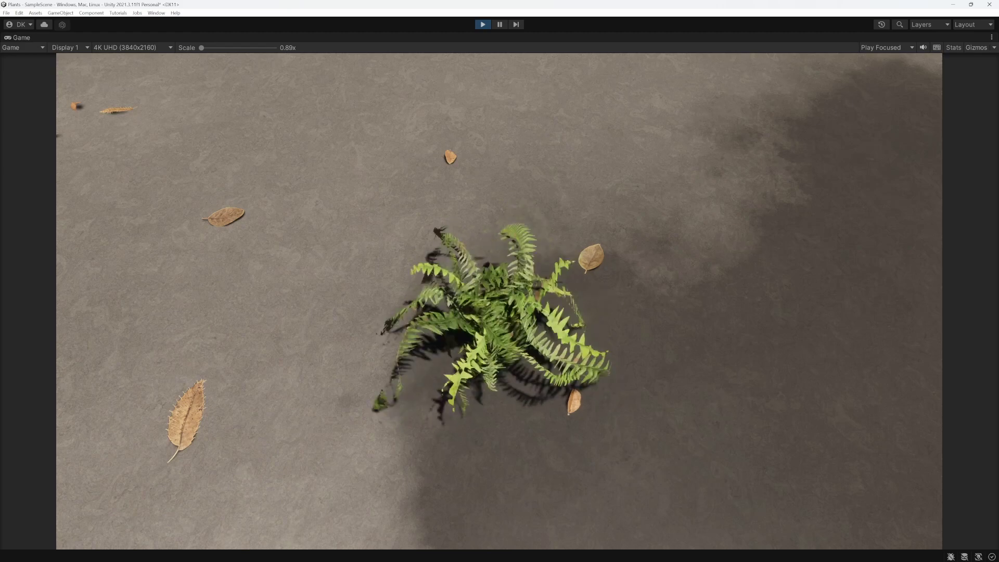
key("shift+space")
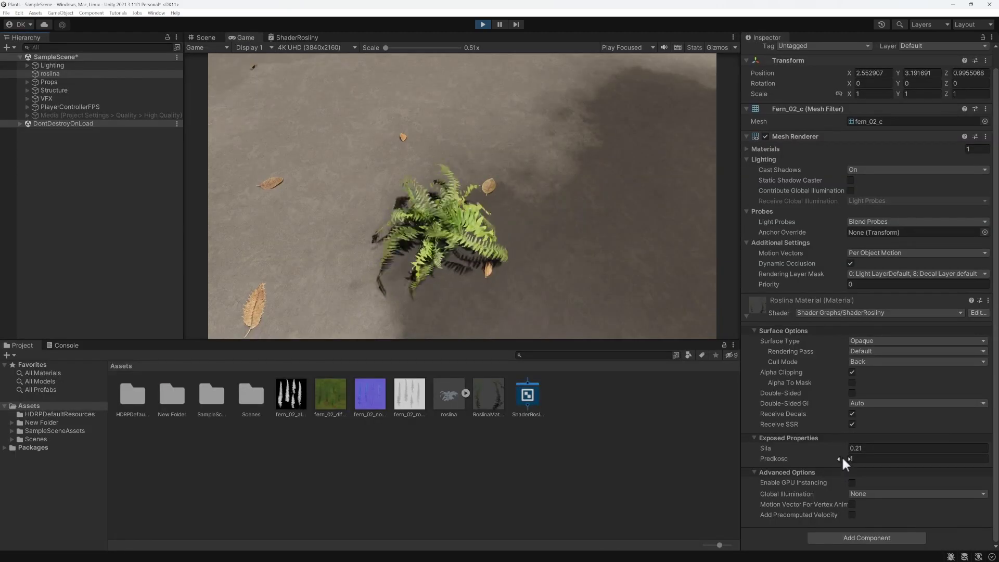
left_click(863, 458)
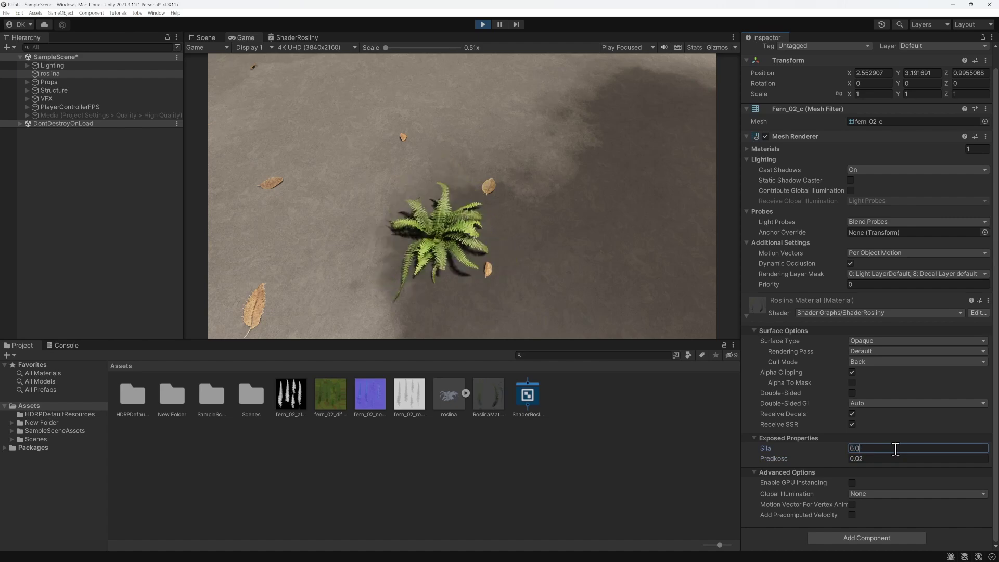
type("2")
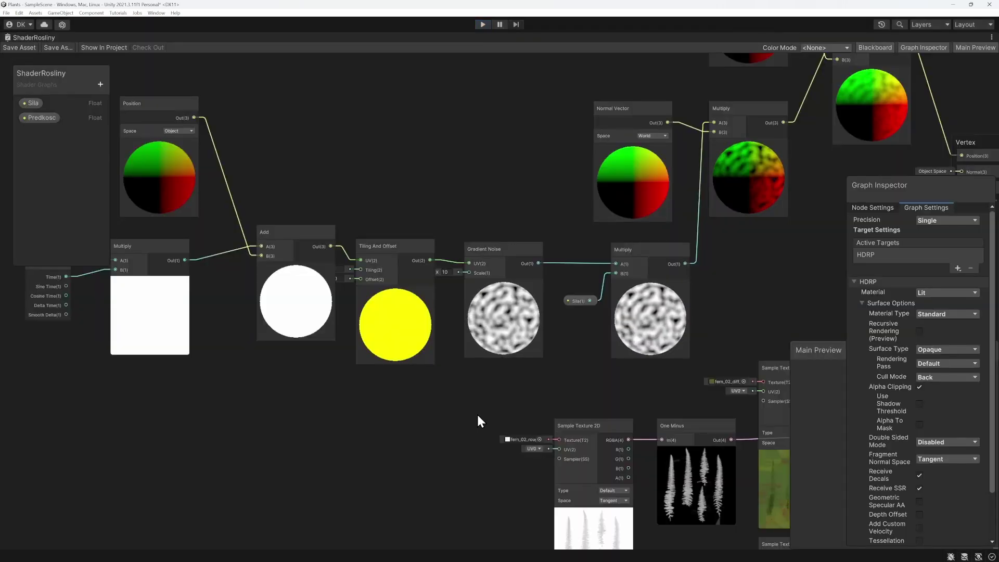
Move the Gradient Noise node aside and create a Float property named Wielkosc
scroll(463, 370, "up", 3)
left_click(495, 182)
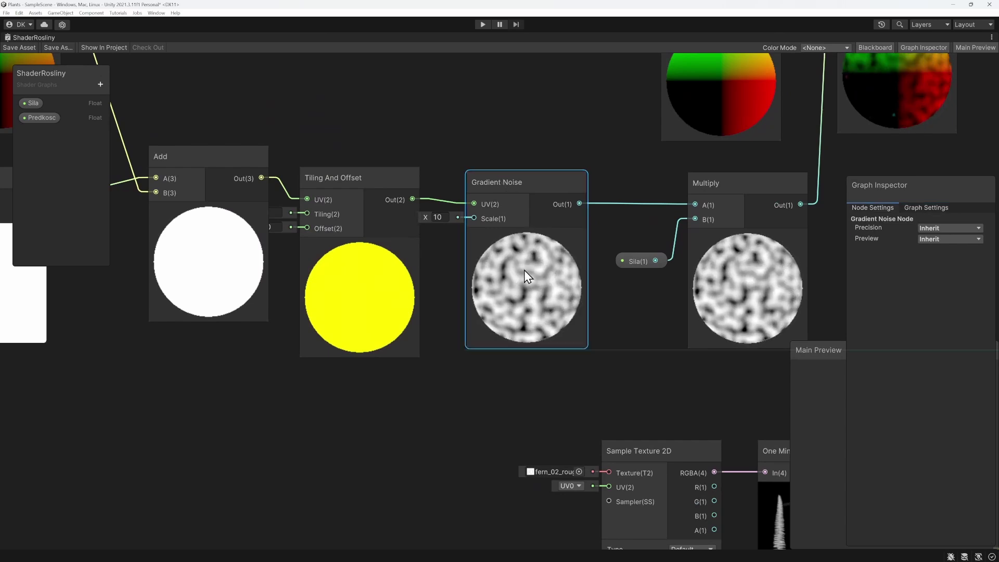
left_click_drag(498, 257, 538, 248)
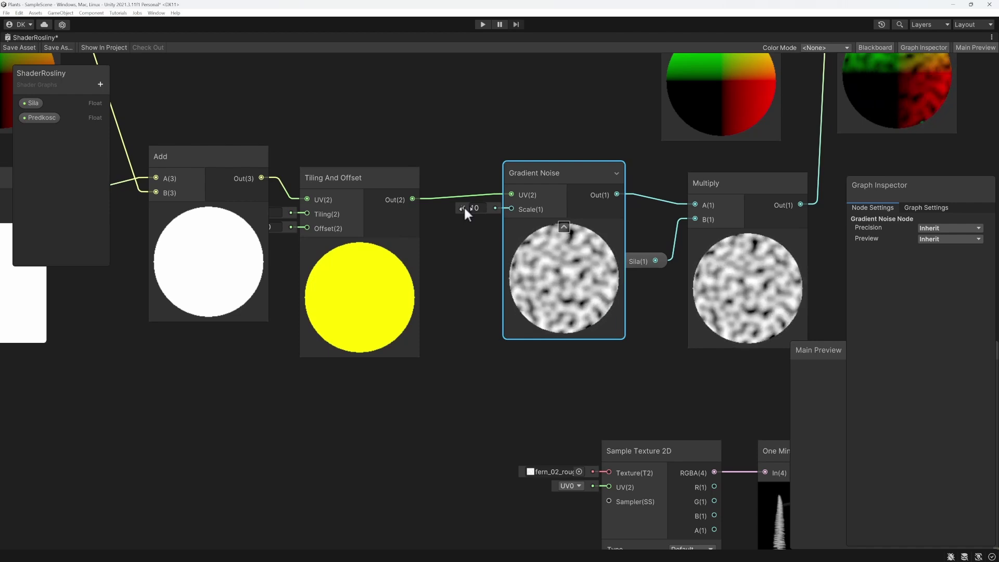
left_click(100, 84)
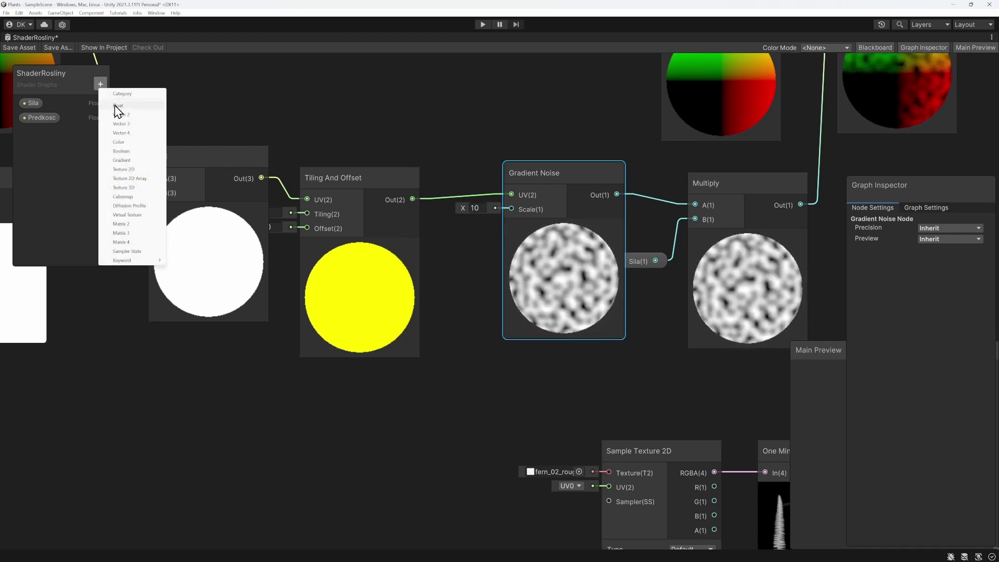
left_click(114, 105)
type("Wielkosc")
key("Return")
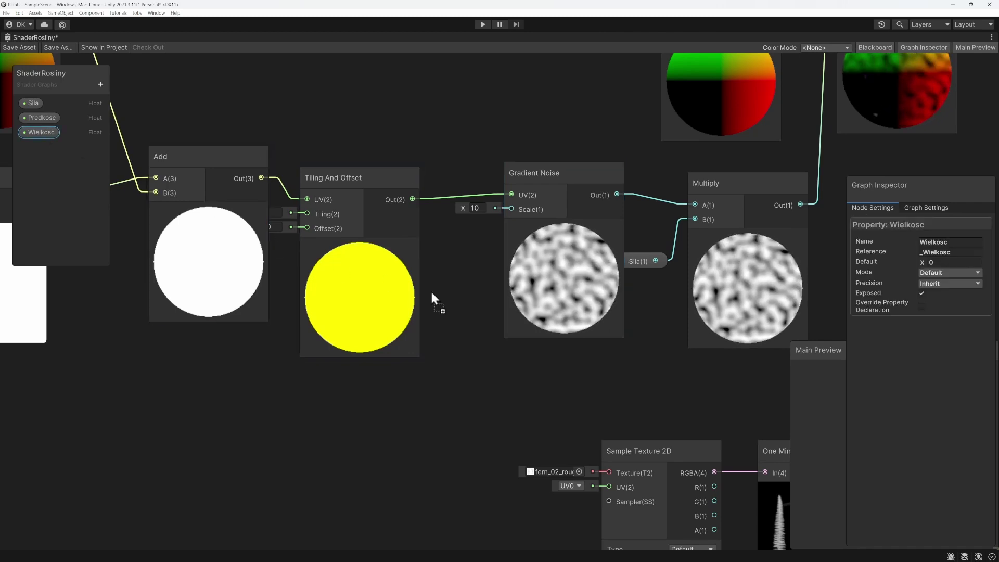
Connect Wielkosc to Gradient Noise Scale with a default value of 1
left_click_drag(26, 133, 439, 260)
left_click_drag(498, 263, 511, 210)
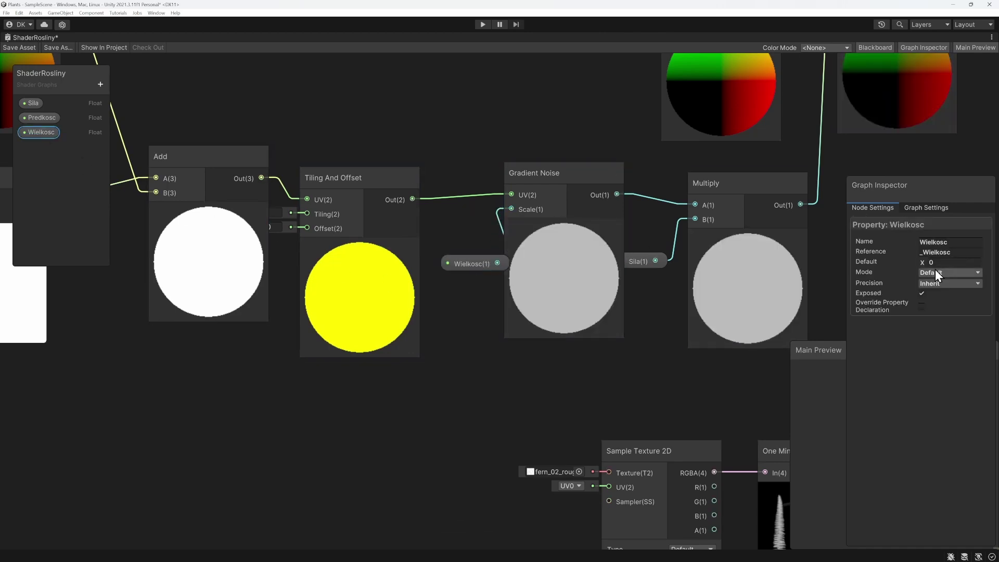
type("1")
key("Return")
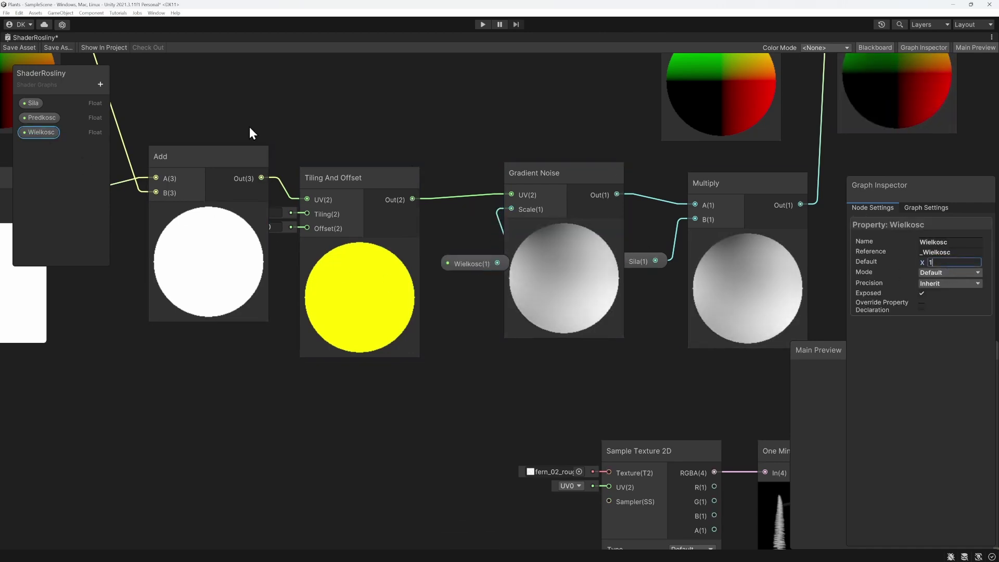
key("shift+space")
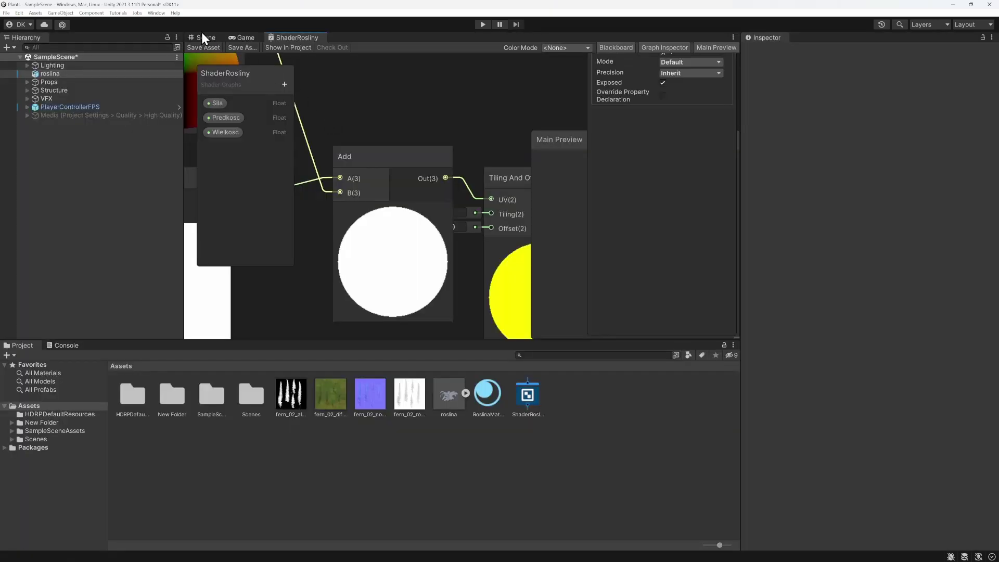
Play the scene and tune the material live, ending at Predkosc 1.3, Wielkosc 3.32, Sila 0.02
left_click(201, 36)
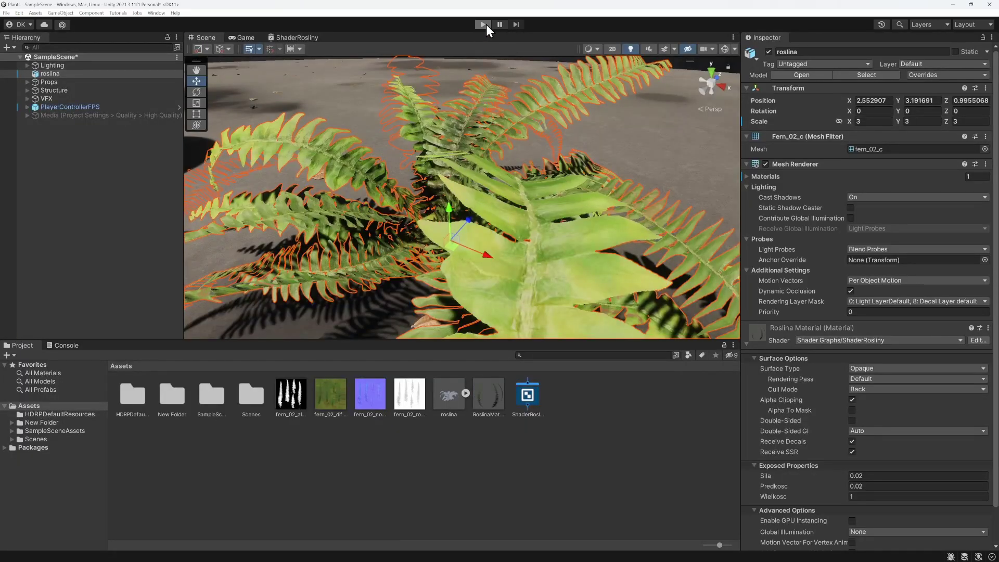
left_click(483, 24)
scroll(811, 447, "down", 3)
mouse_move(809, 454)
left_mouse_down()
mouse_move(853, 453)
mouse_move(771, 455)
mouse_move(809, 450)
mouse_move(819, 462)
left_mouse_up()
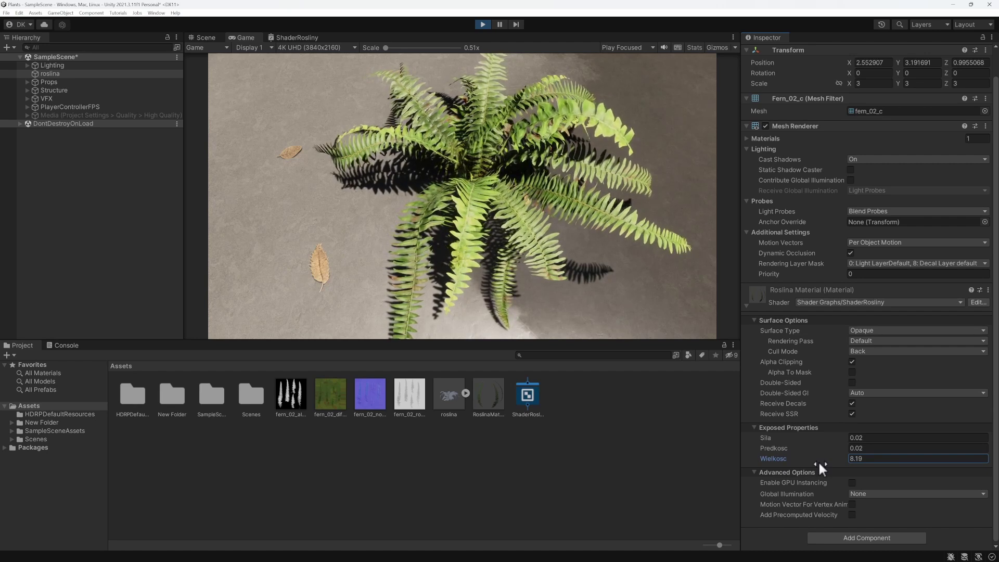
left_click_drag(827, 436, 833, 436)
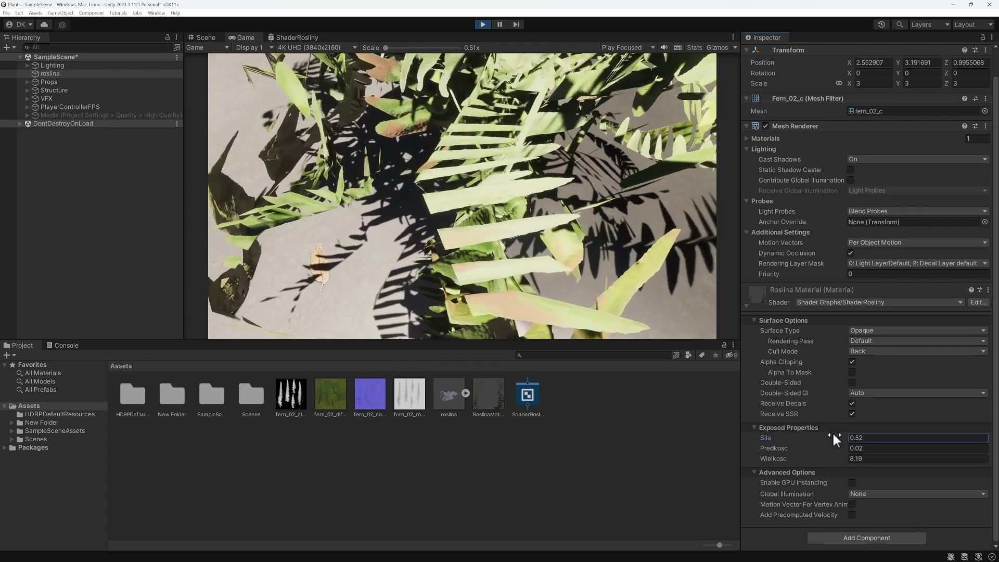
key("ctrl+z")
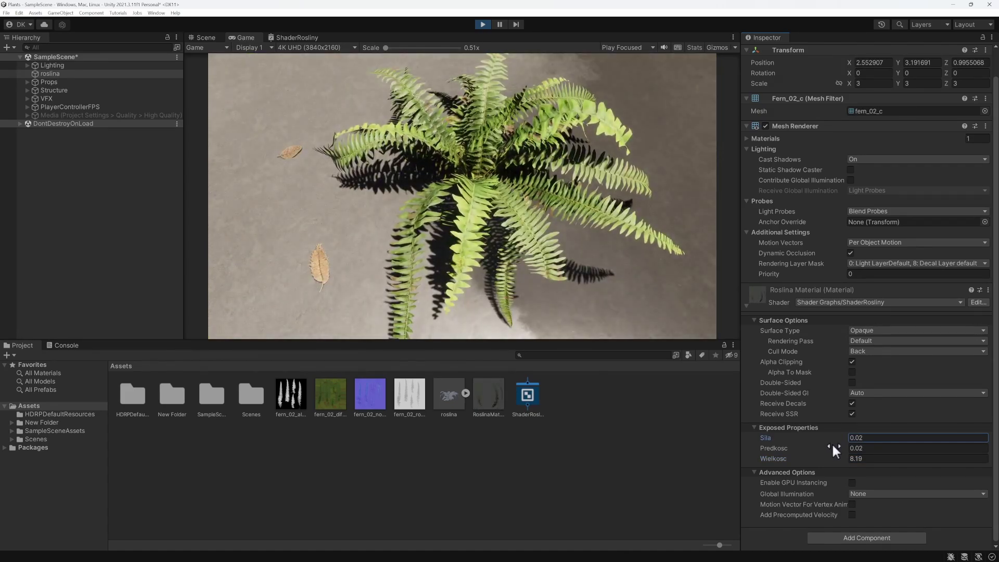
left_click(831, 448)
type("1.3")
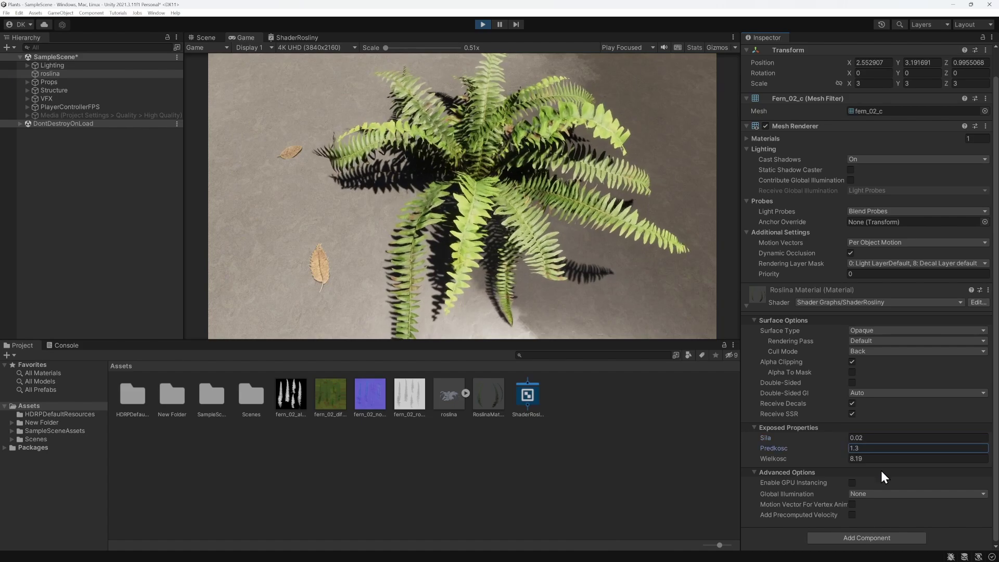
left_click_drag(837, 458, 744, 462)
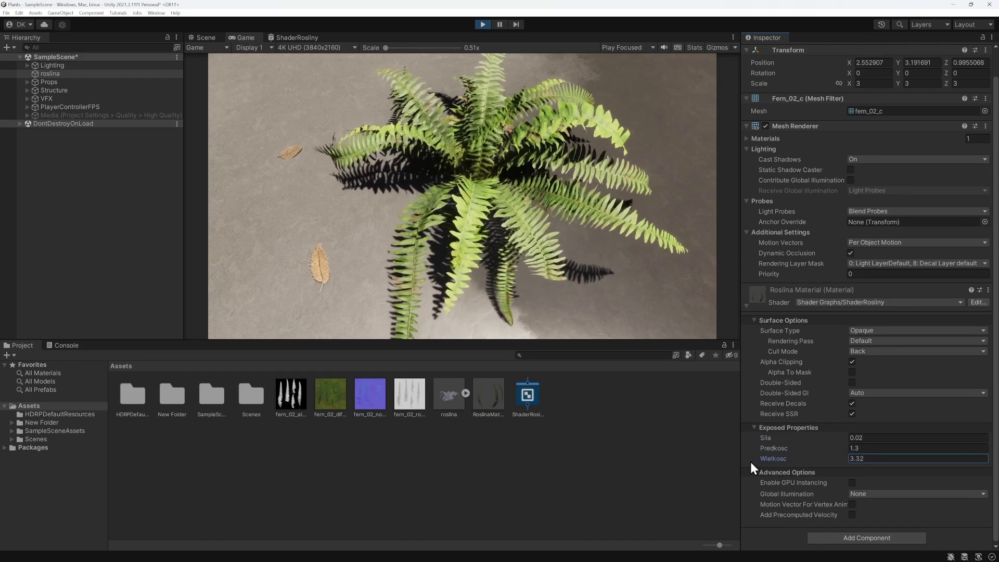